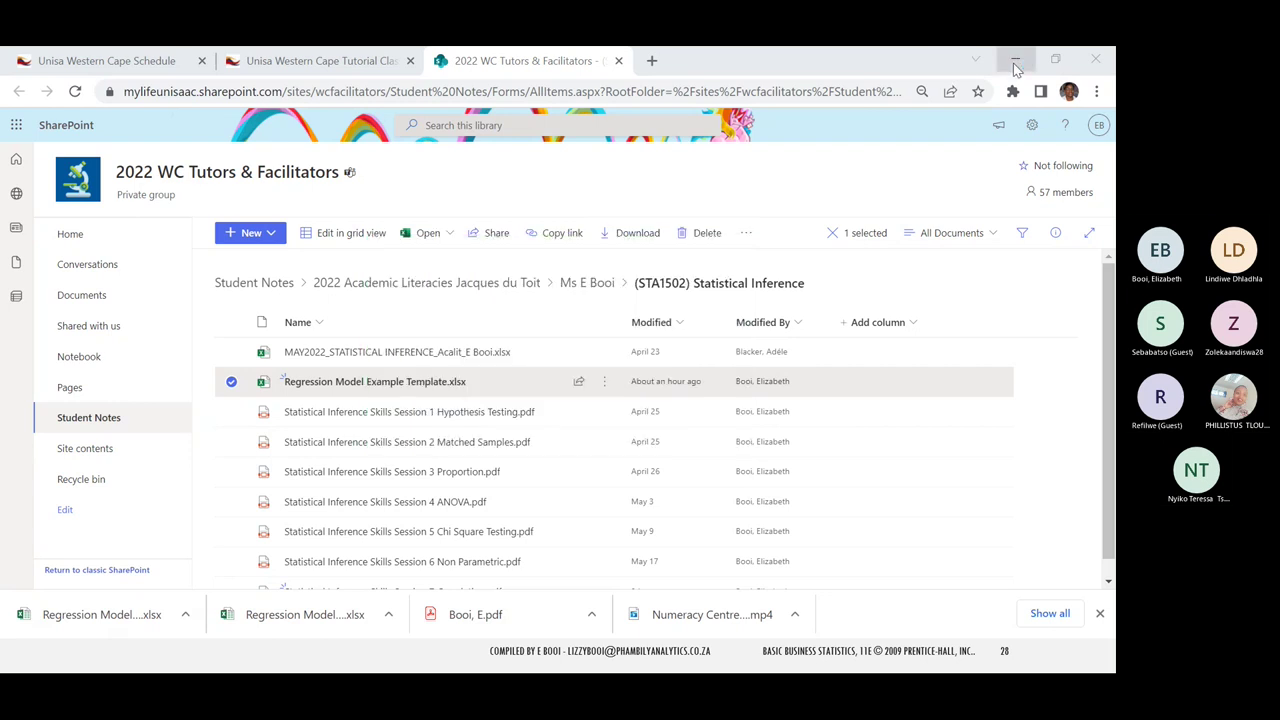
Minimize the browser and go back through the slide show to the Simple Linear Regression Example slide with its full X and Y table
left_click(1014, 61)
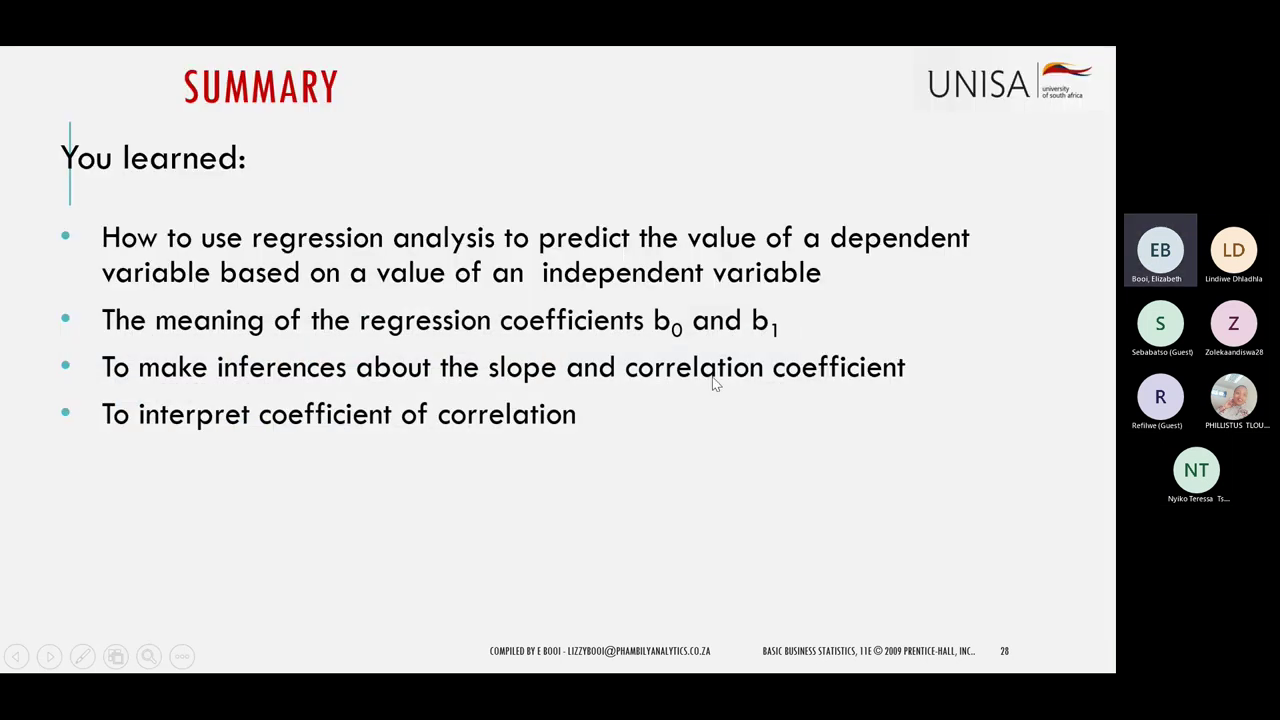
key("Left")
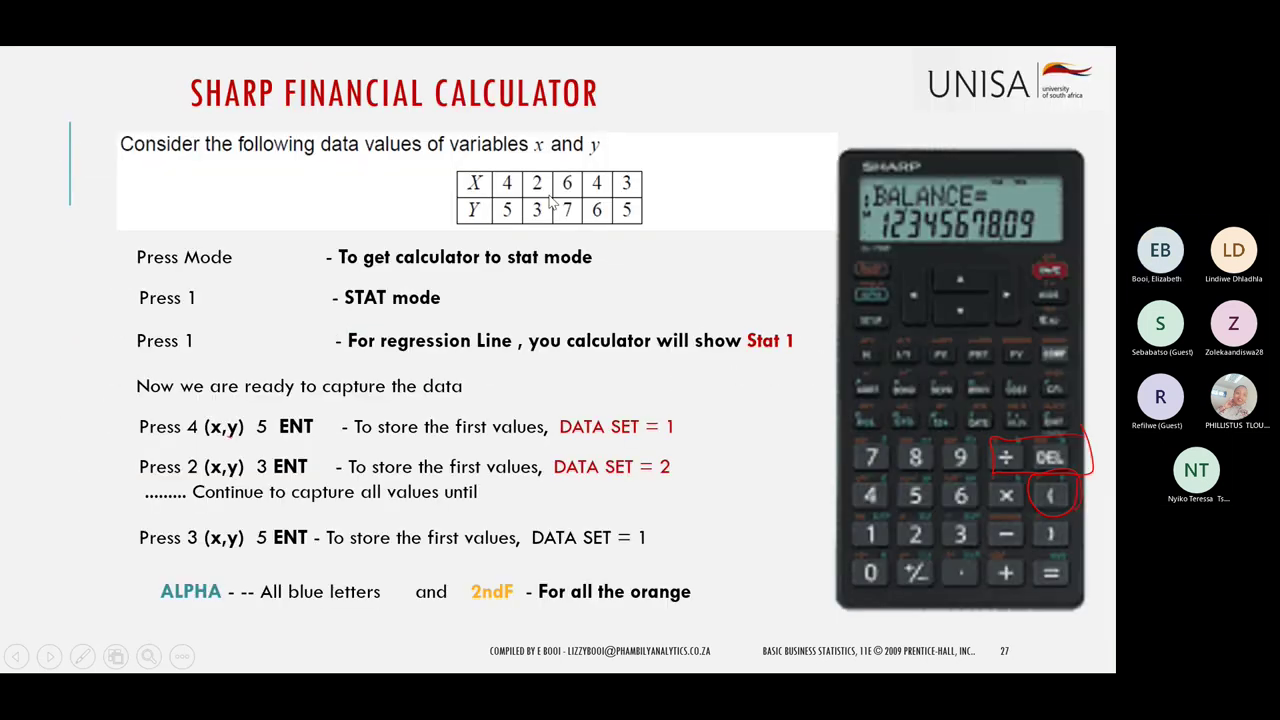
key("Left")
key("Left")
key("Left")
key("Left")
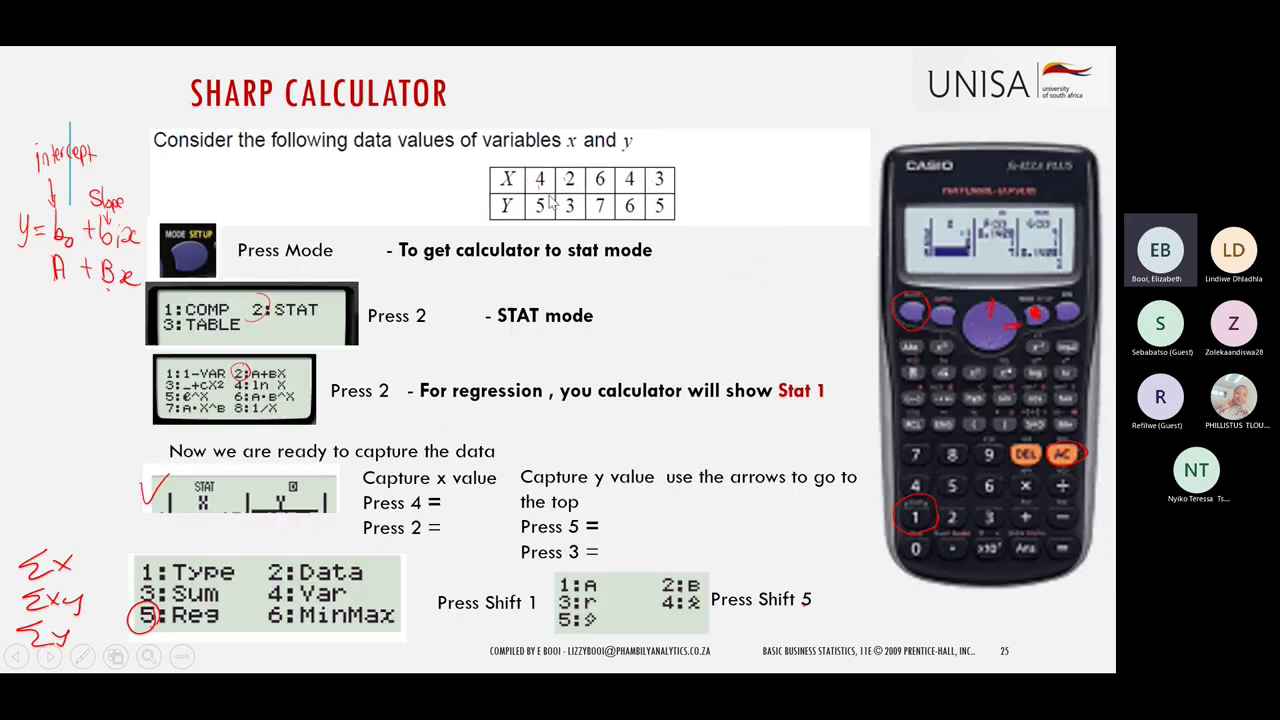
key("Left")
key("Left")
key("Left")
key("Left")
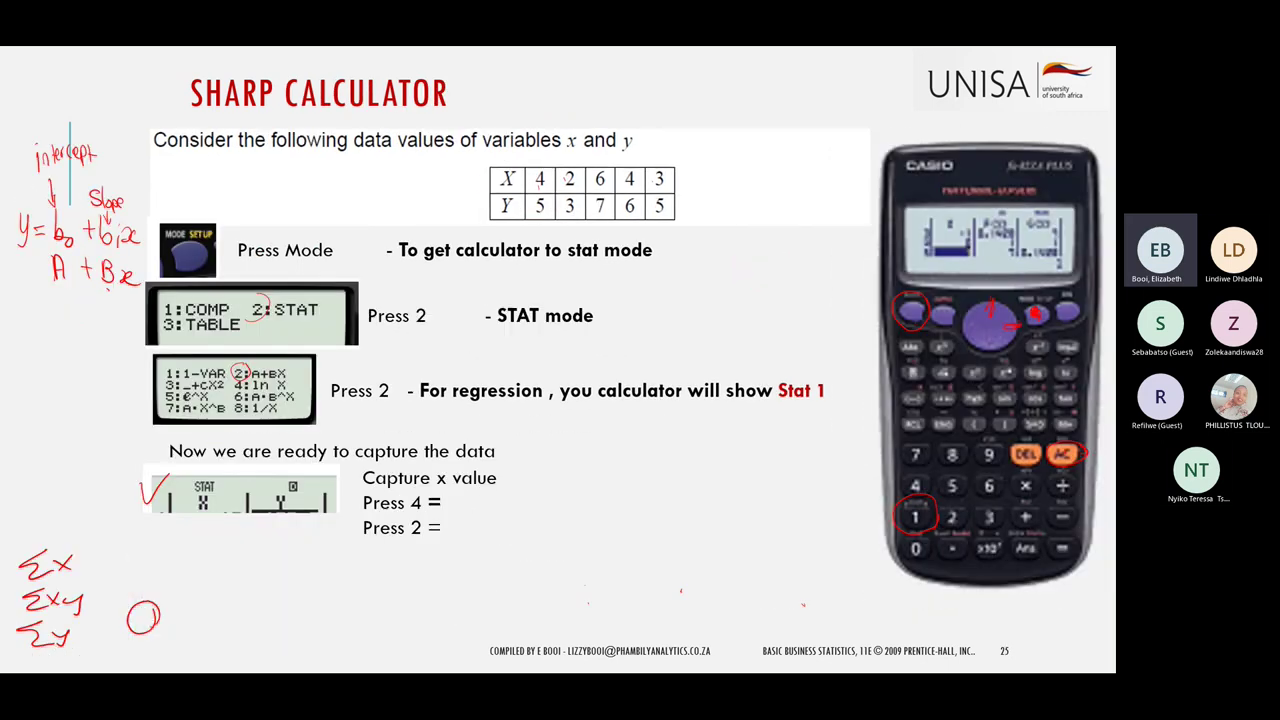
key("Left")
key("Left")
key("Left")
key("Left")
key("Left")
key("Left")
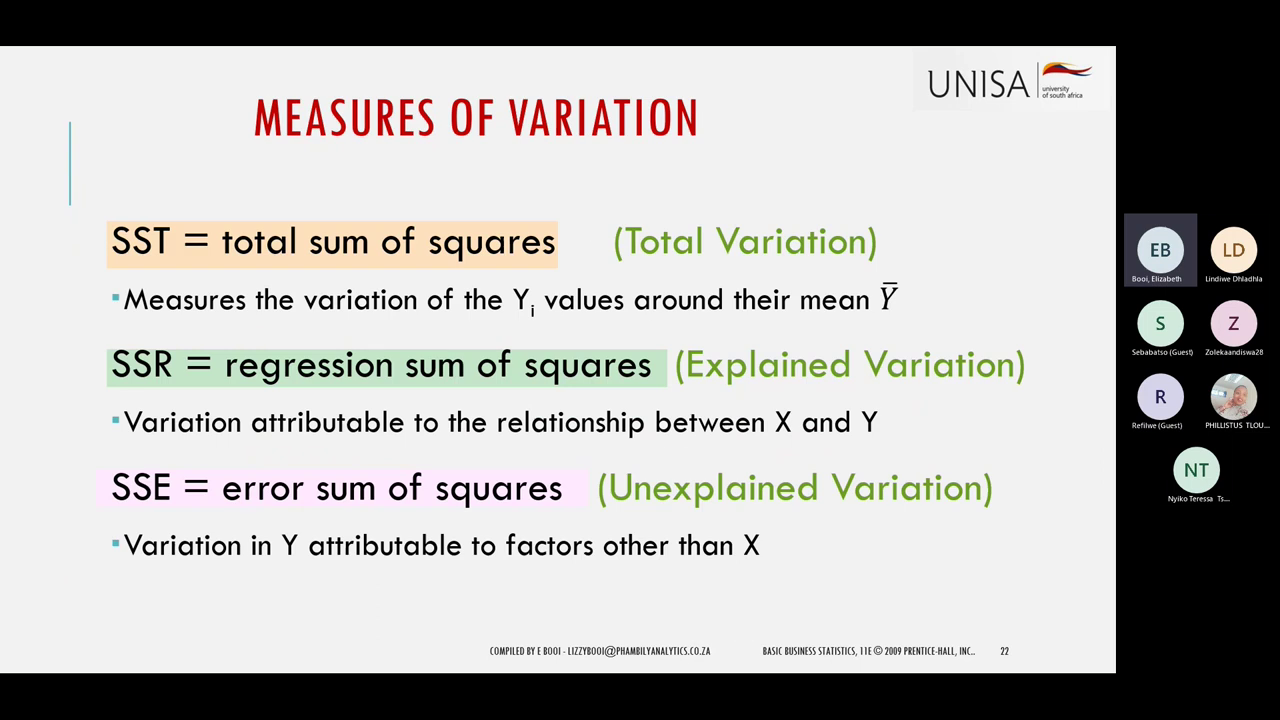
key("Left")
key("Left")
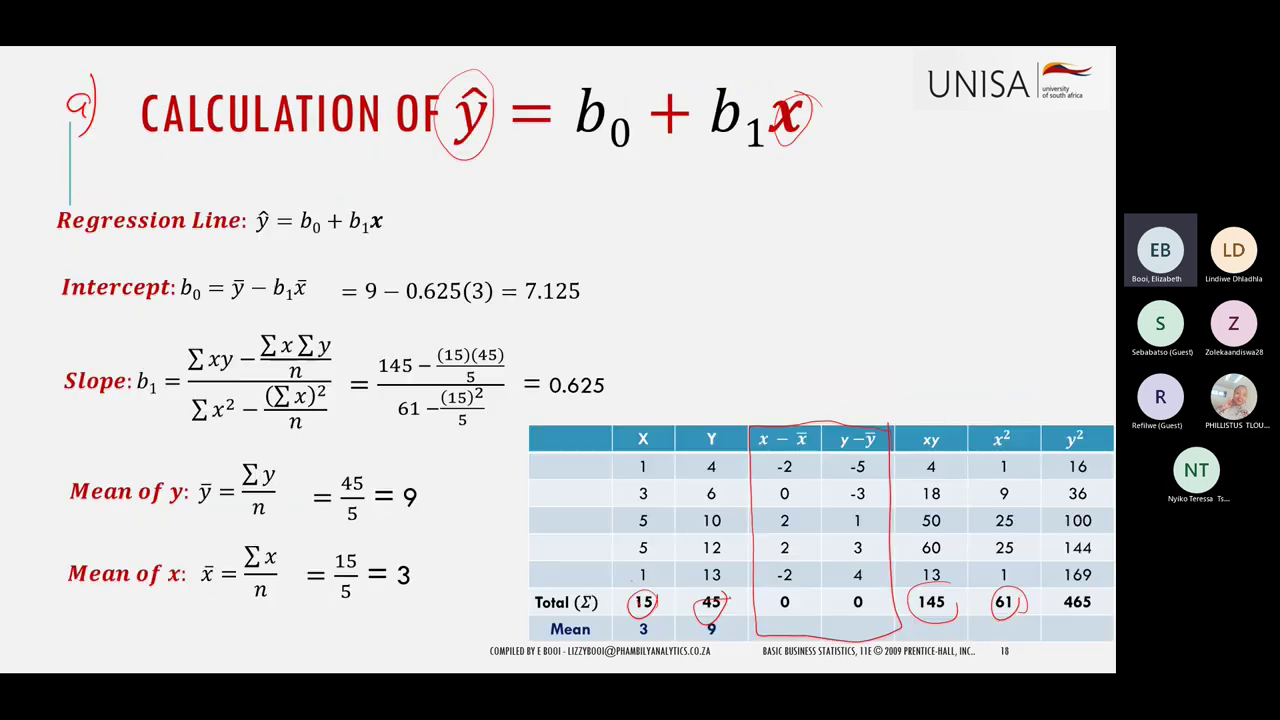
key("Left")
key("Left")
key("Left")
key("Left")
key("Left")
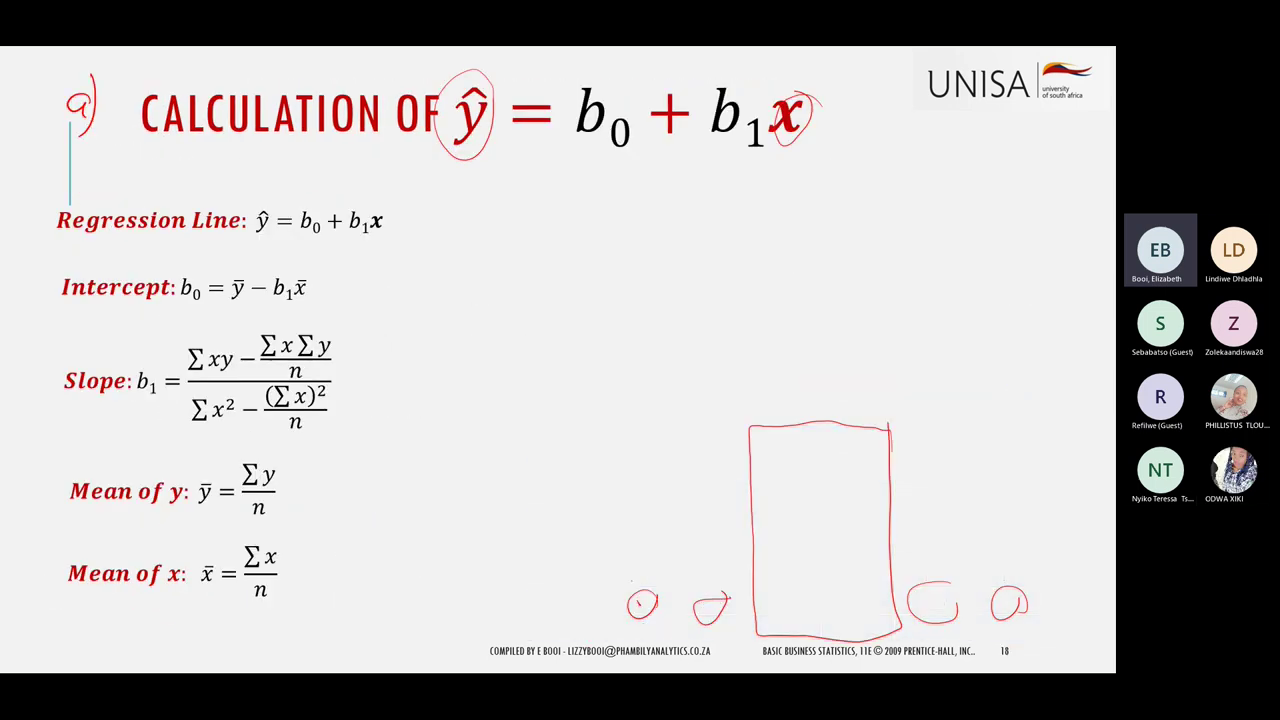
key("Left")
key("Left")
key("Left")
key("Left")
key("Left")
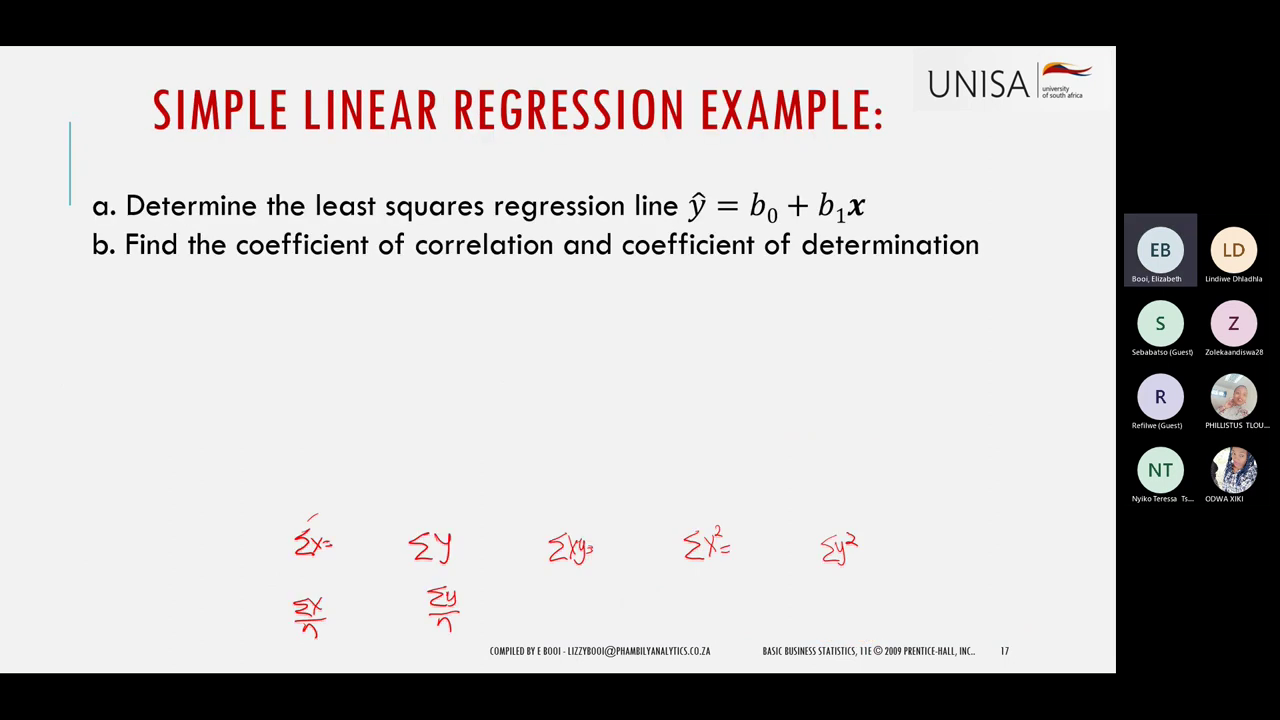
key("Left")
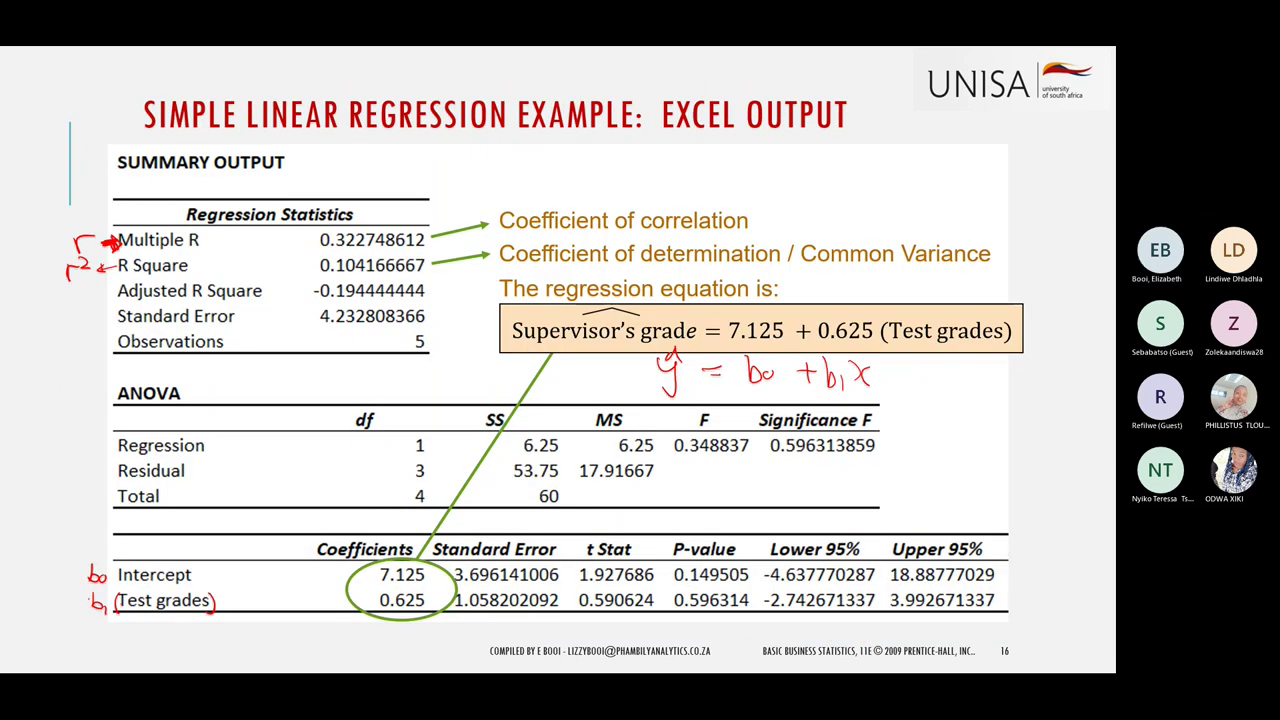
key("Right")
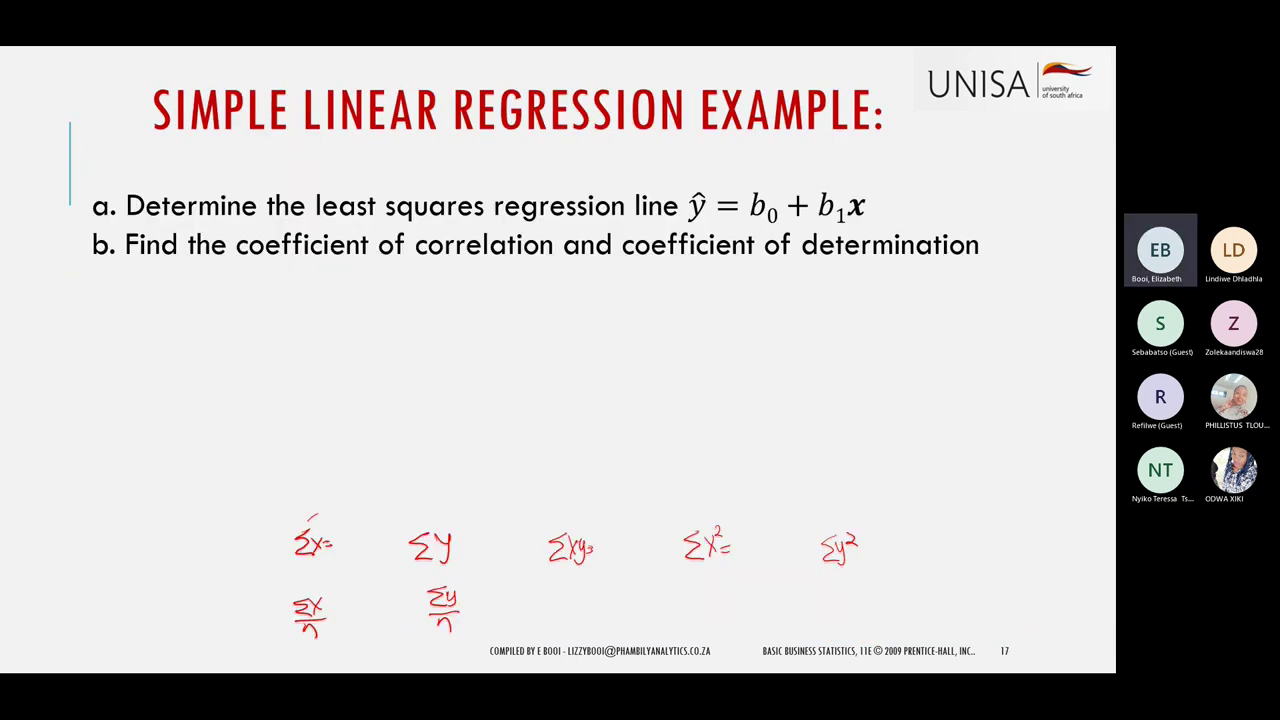
key("Right")
key("Right")
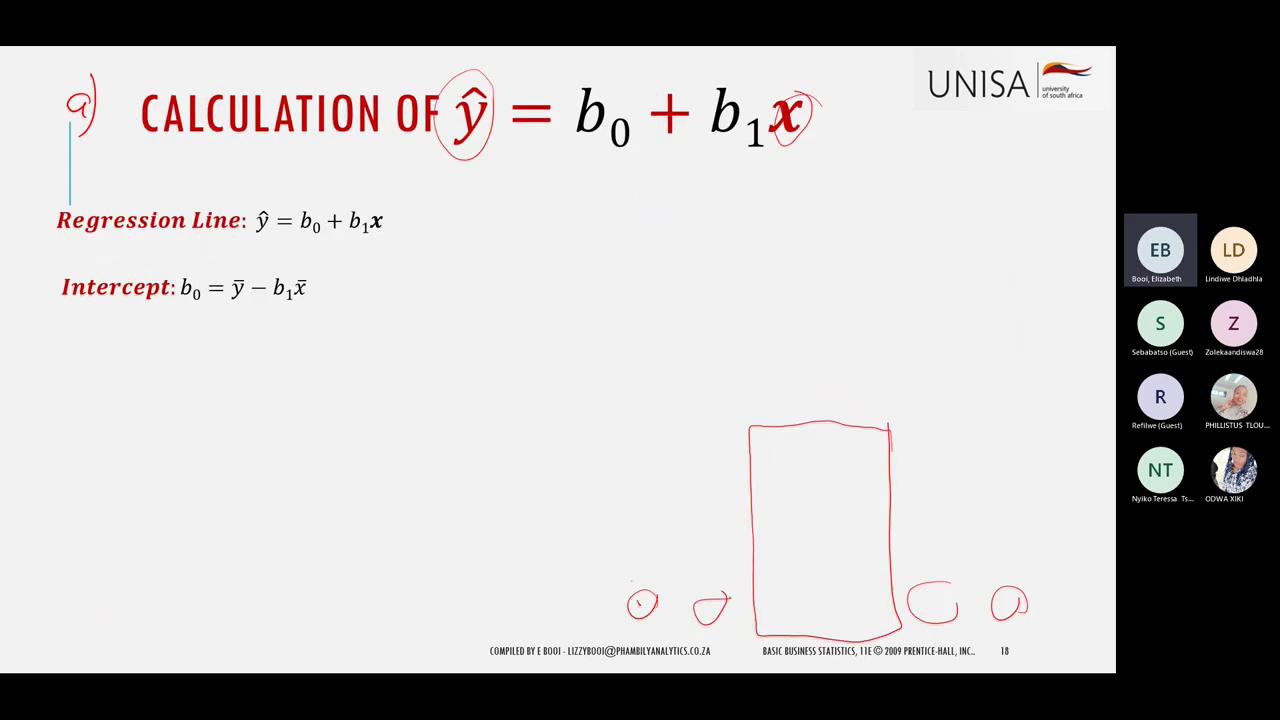
key("Left")
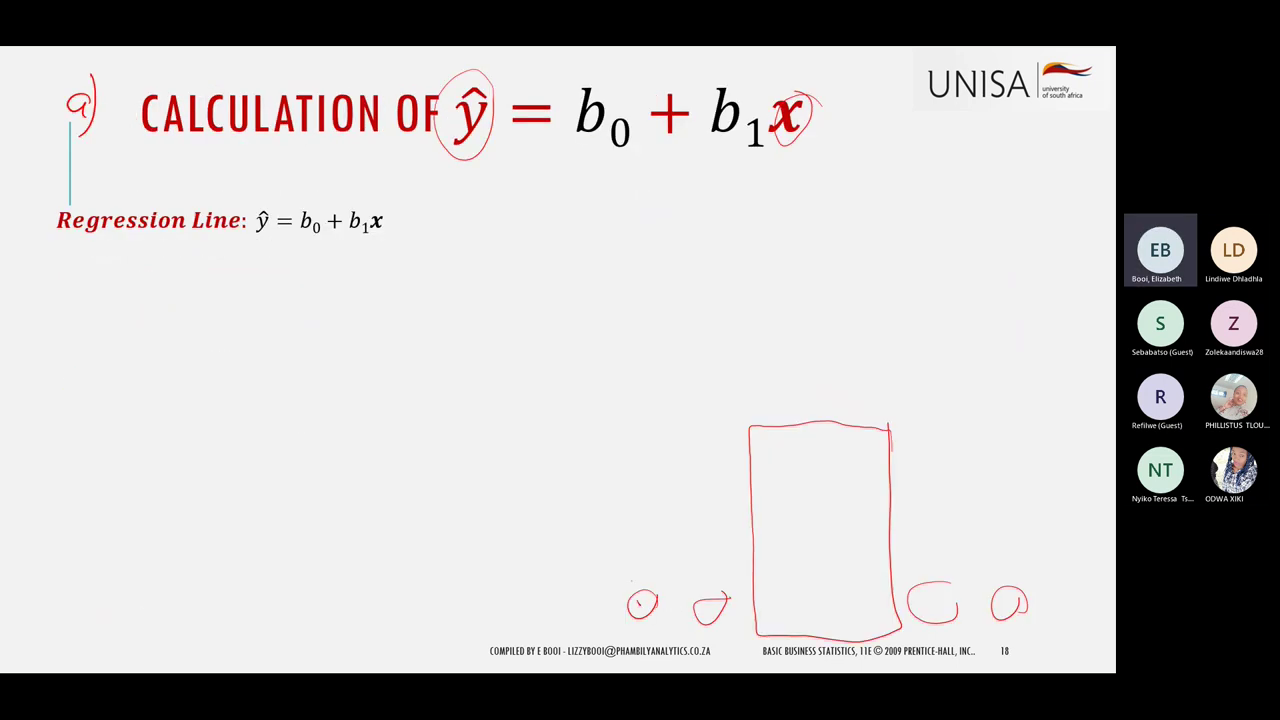
key("Left")
key("Left")
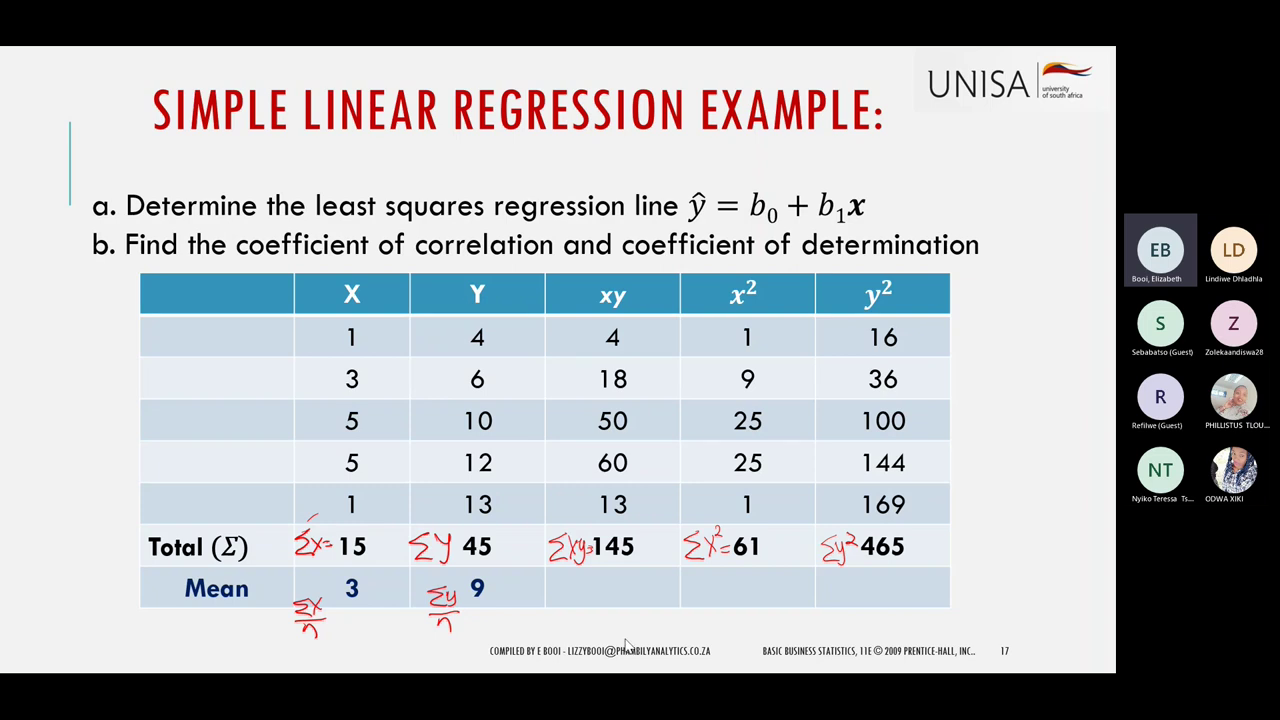
Show the taskbar over the slide show and switch to the Regression Model Example Template workbook in Excel
right_click(1091, 503)
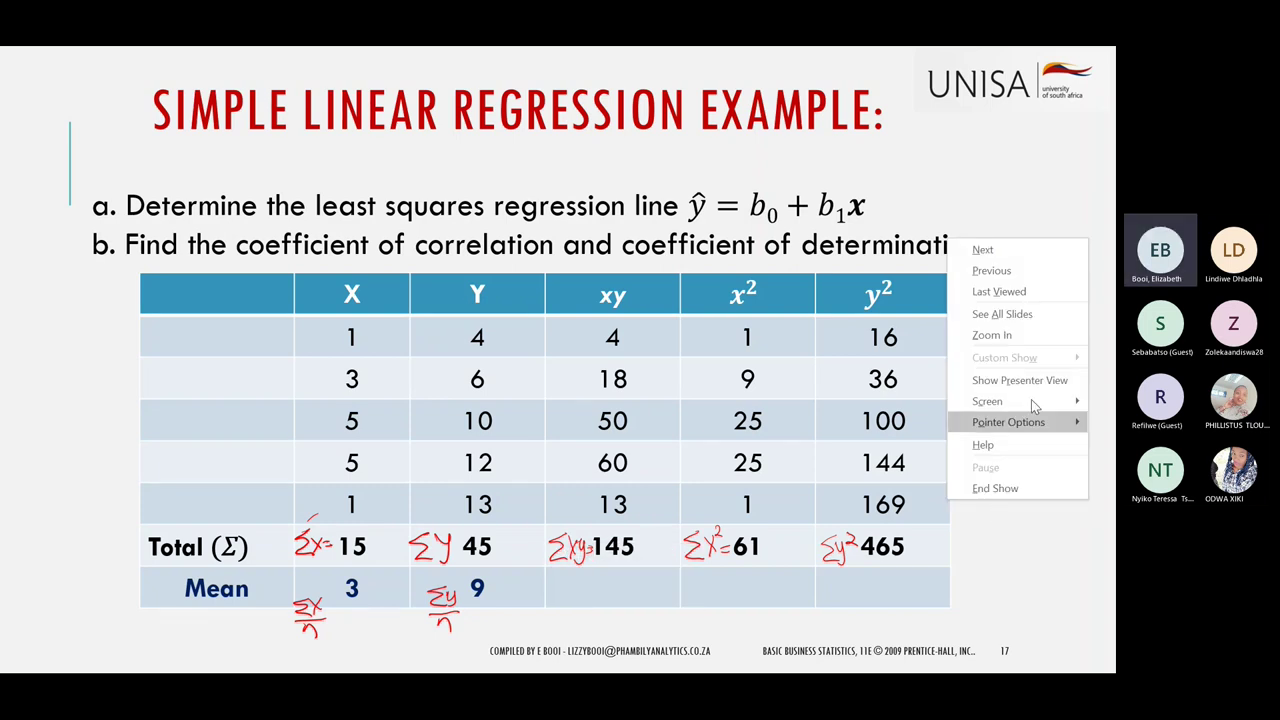
mouse_move(1068, 404)
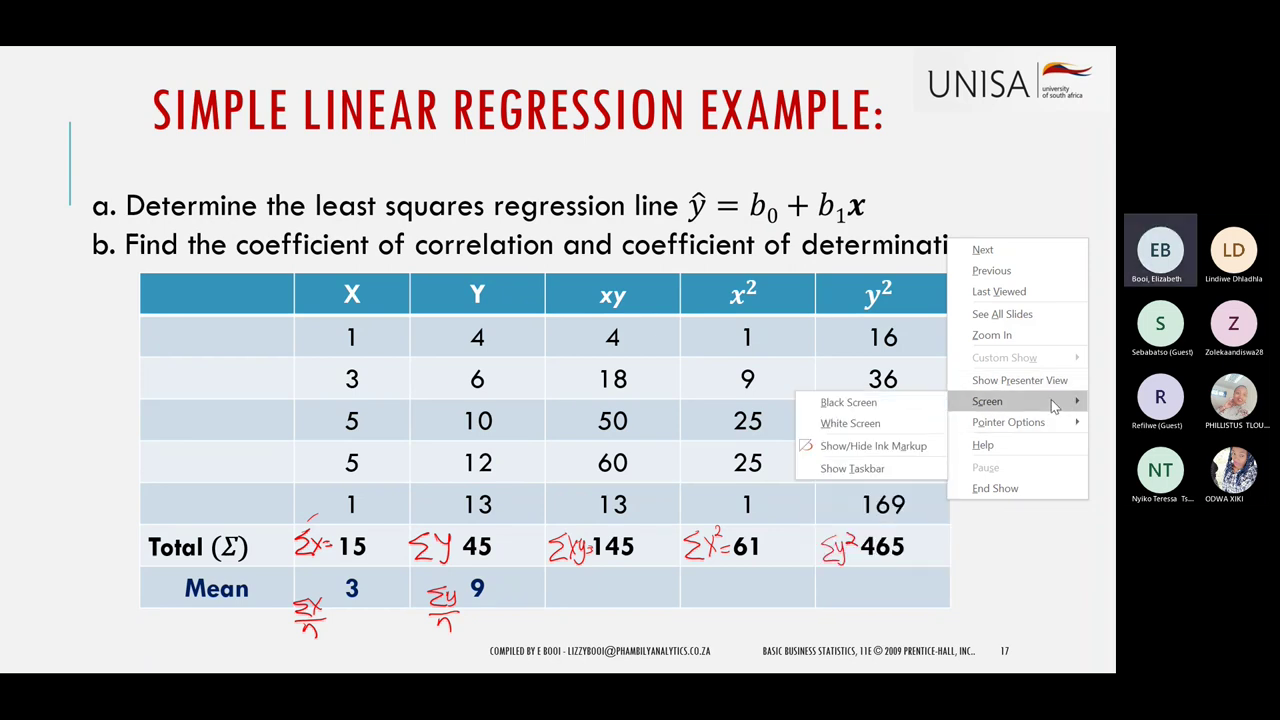
left_click(841, 469)
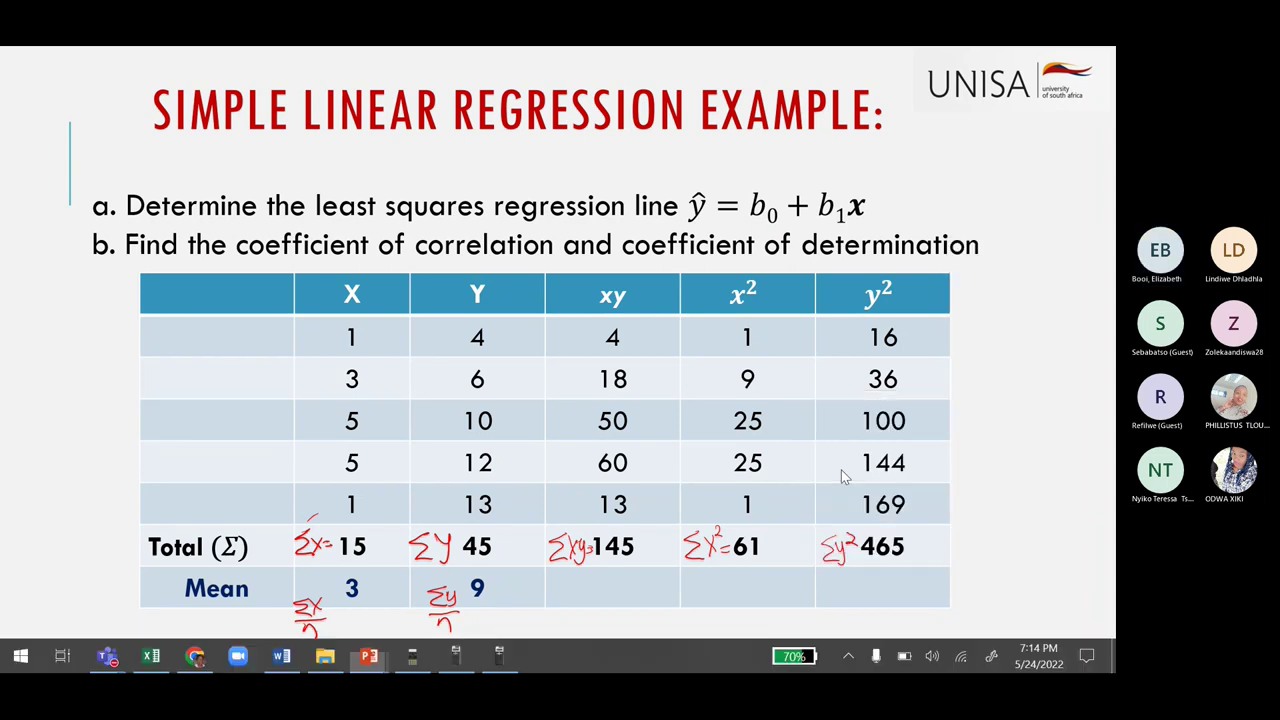
left_click(151, 658)
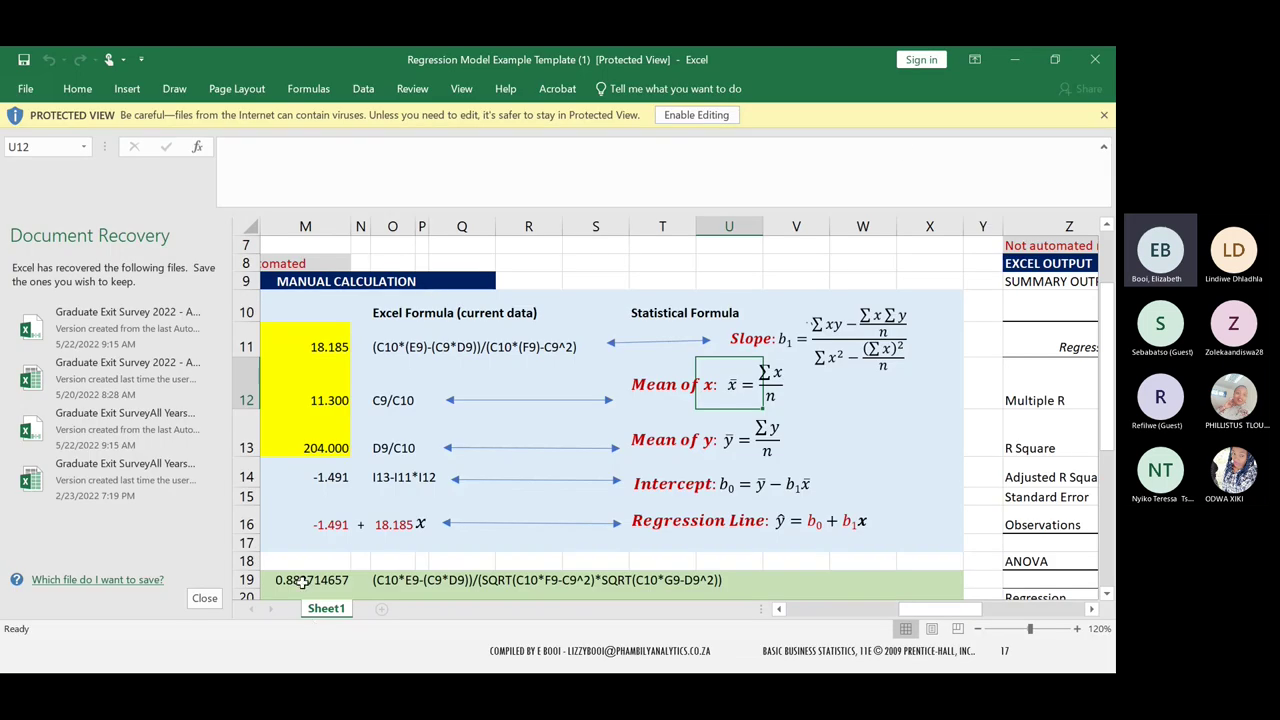
Dismiss the recovered files list and enable editing of the protected regression template
left_click(204, 598)
left_click(286, 290)
left_click(399, 337)
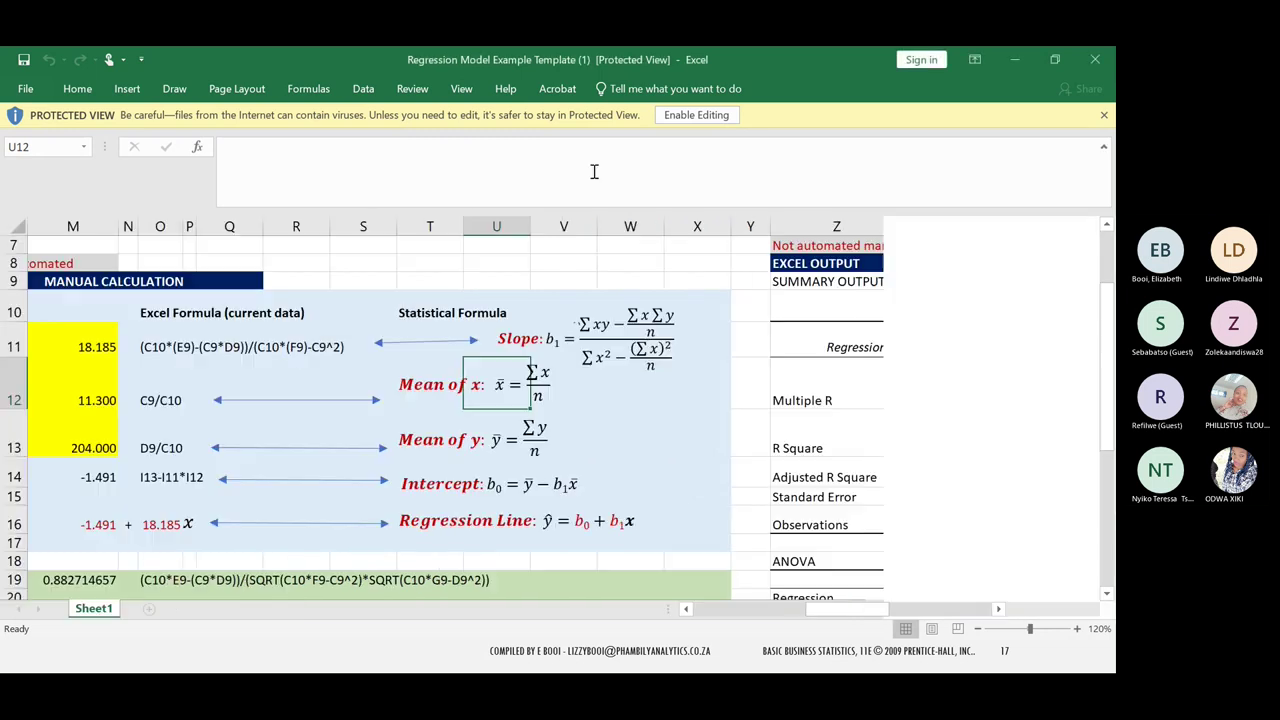
left_click(701, 117)
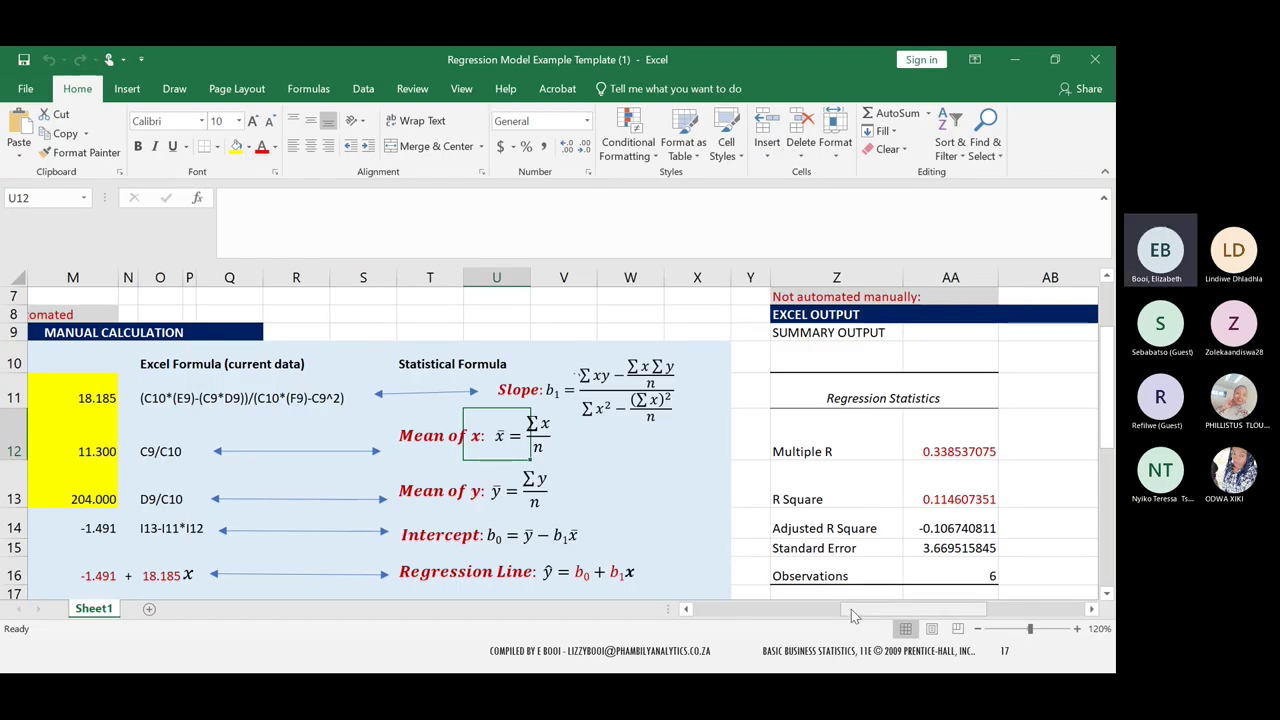
Clear the contents of the last four data rows of the given table, C9:K12
left_click_drag(856, 611, 1097, 370)
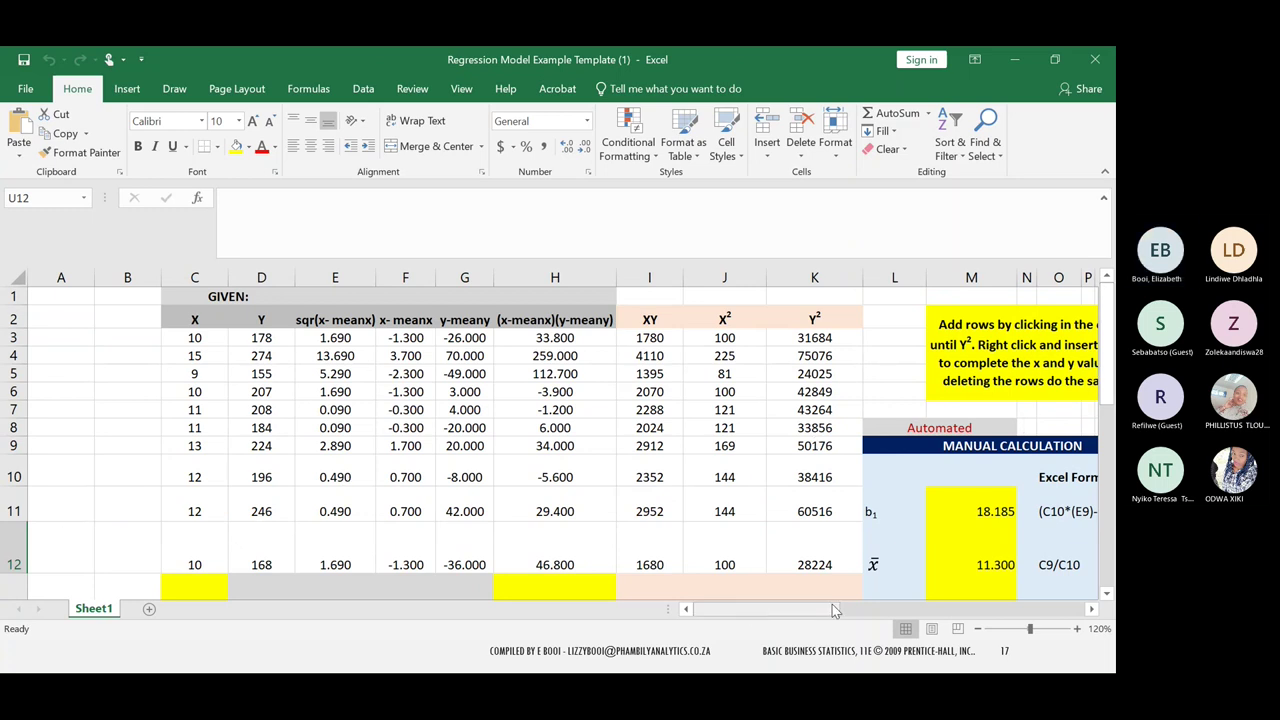
left_click_drag(827, 553, 185, 451)
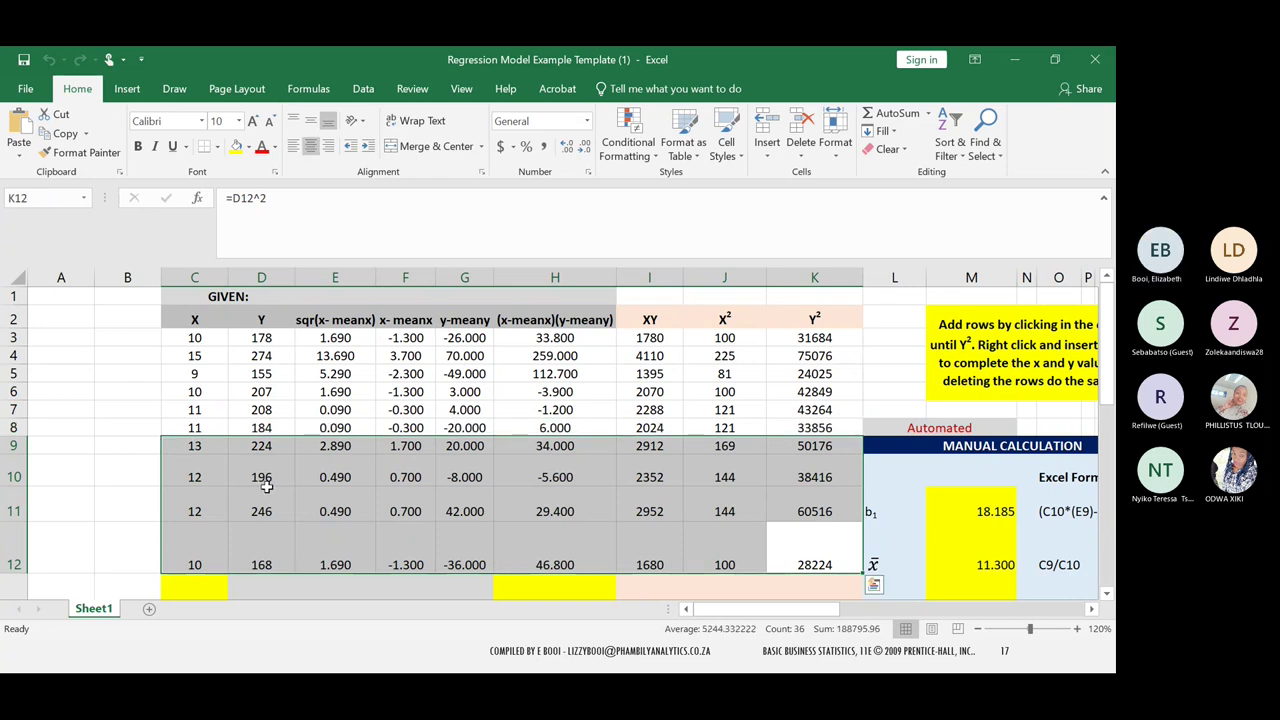
key("Delete")
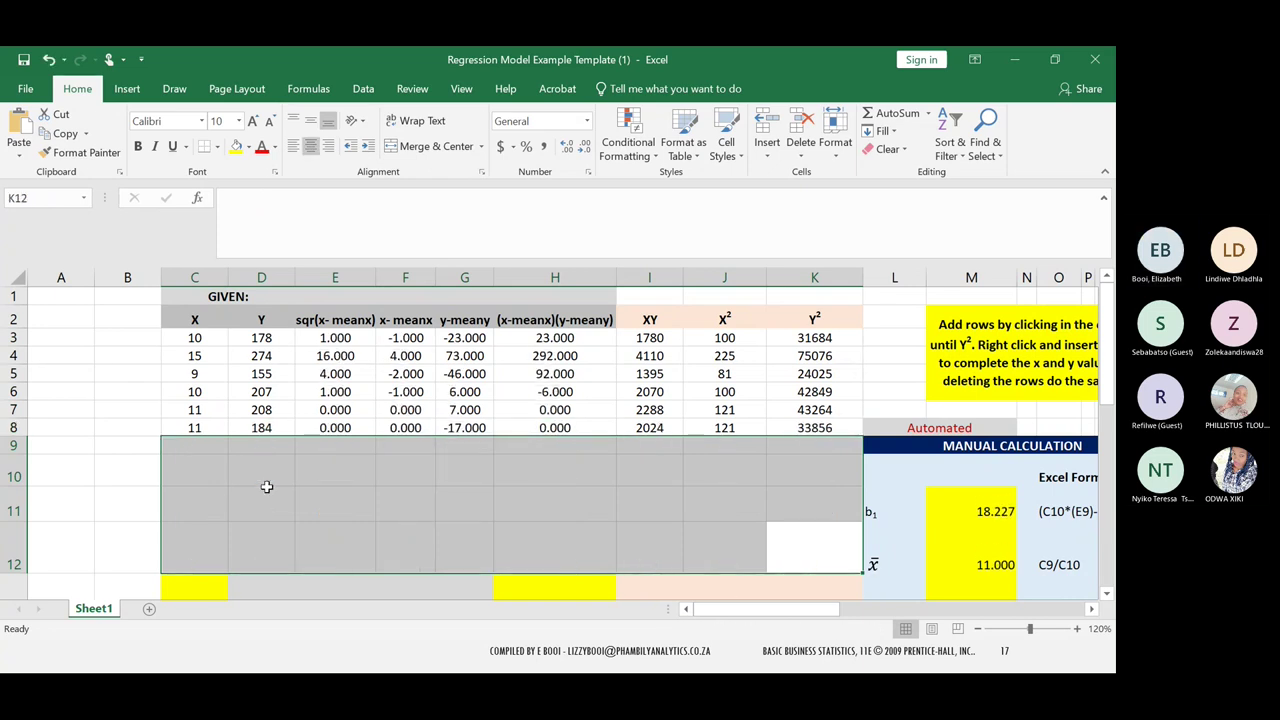
Select the X values in C3:C8 and read the yellow note on adding and deleting table rows
left_click_drag(1108, 340, 1094, 318)
left_click_drag(194, 340, 203, 428)
left_click_drag(729, 613, 816, 612)
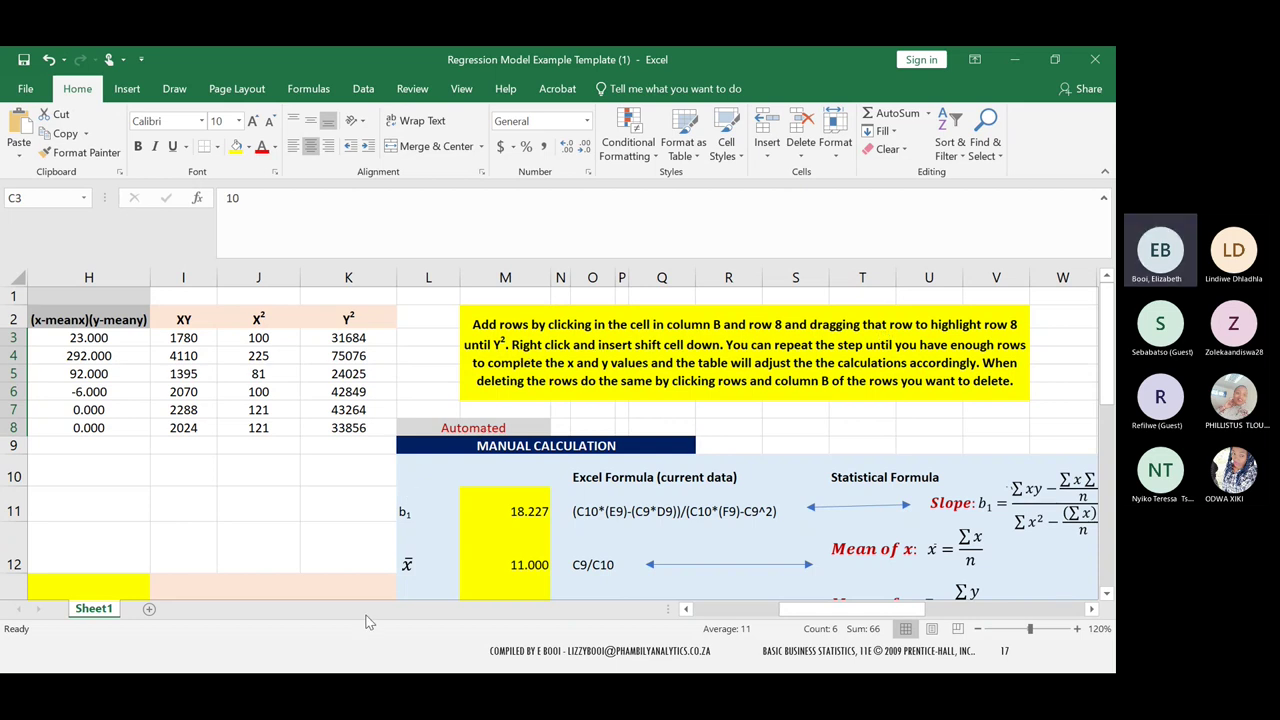
left_click_drag(804, 608, 729, 607)
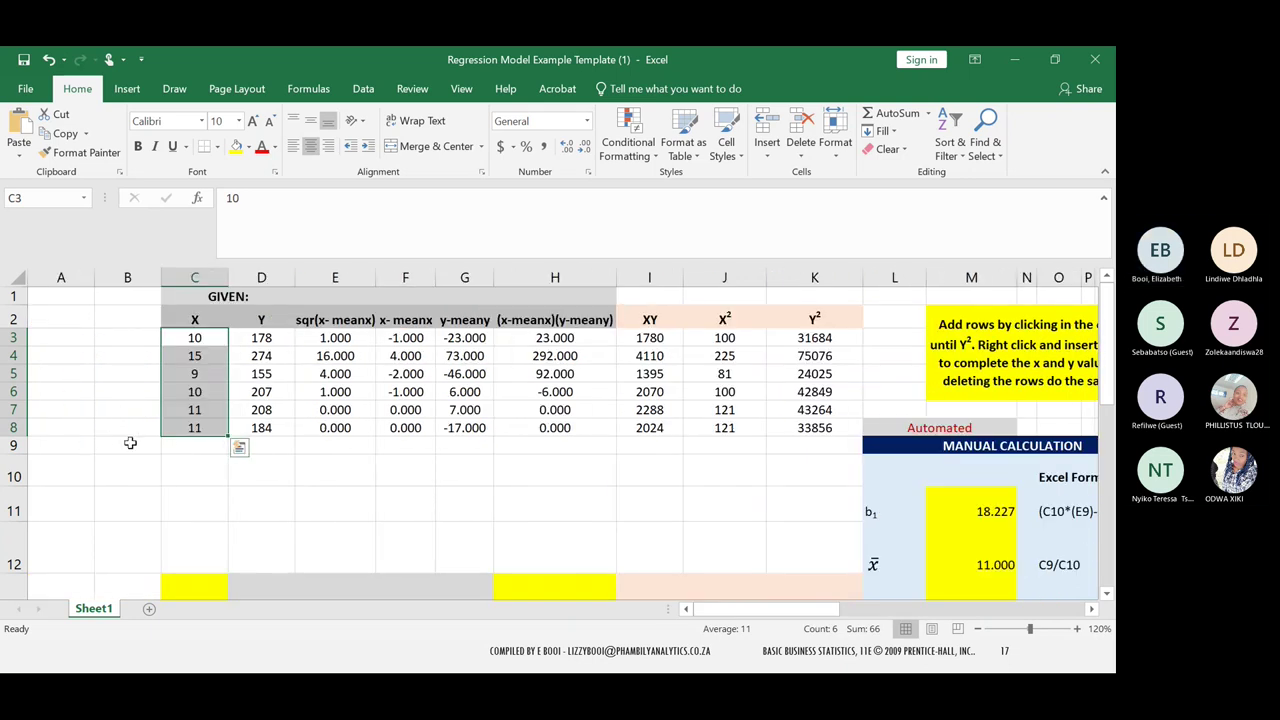
Try to delete the cells B9:K13 below the remaining data, shifting the cells beneath them up
left_click_drag(130, 443, 831, 590)
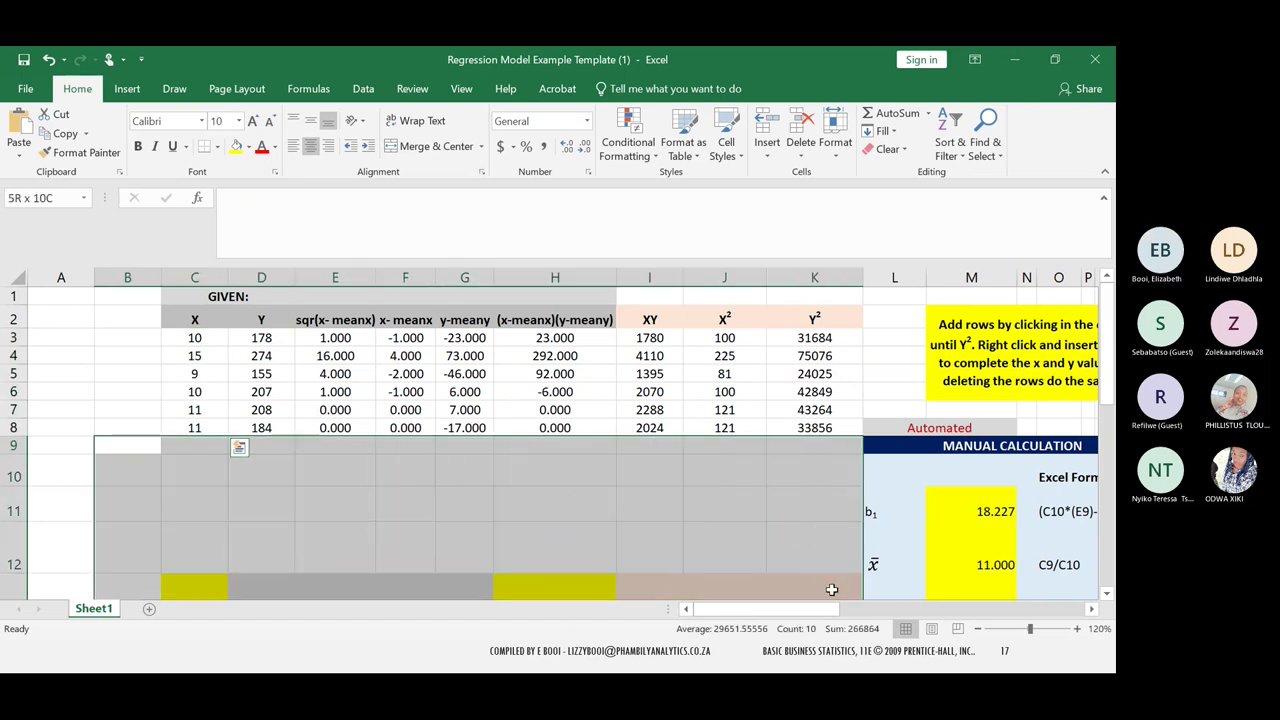
right_click(773, 490)
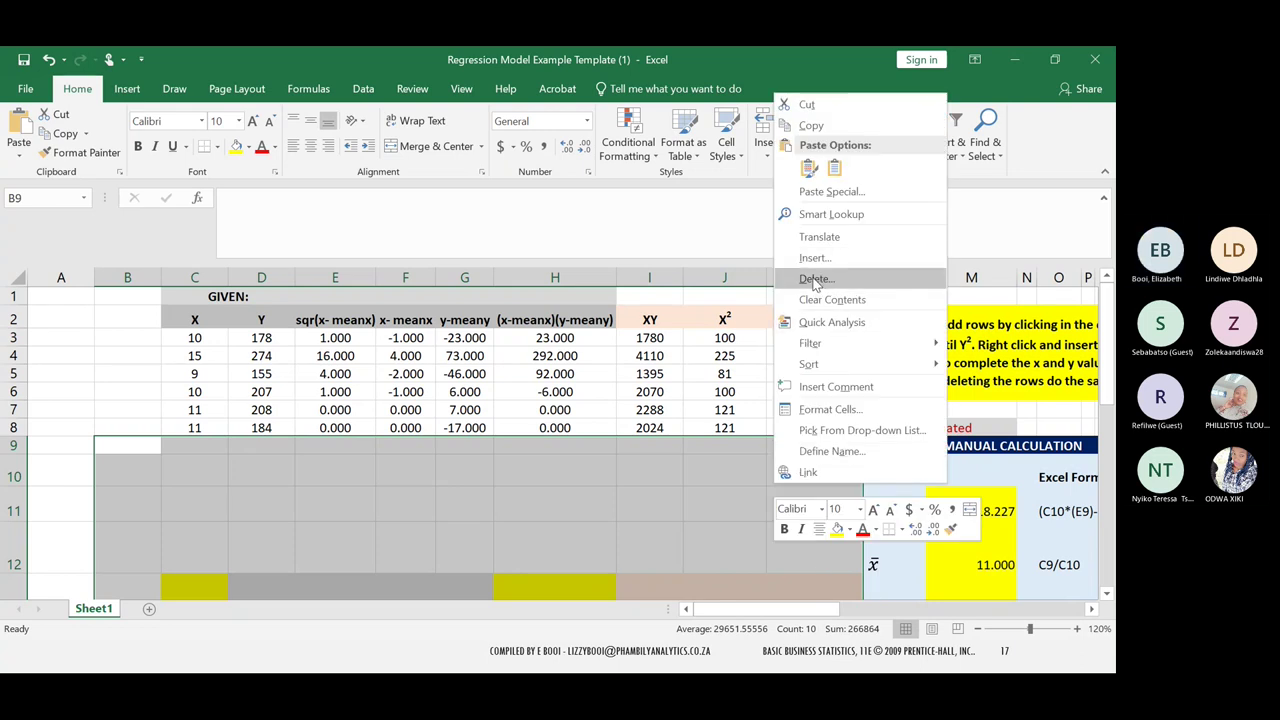
left_click(815, 280)
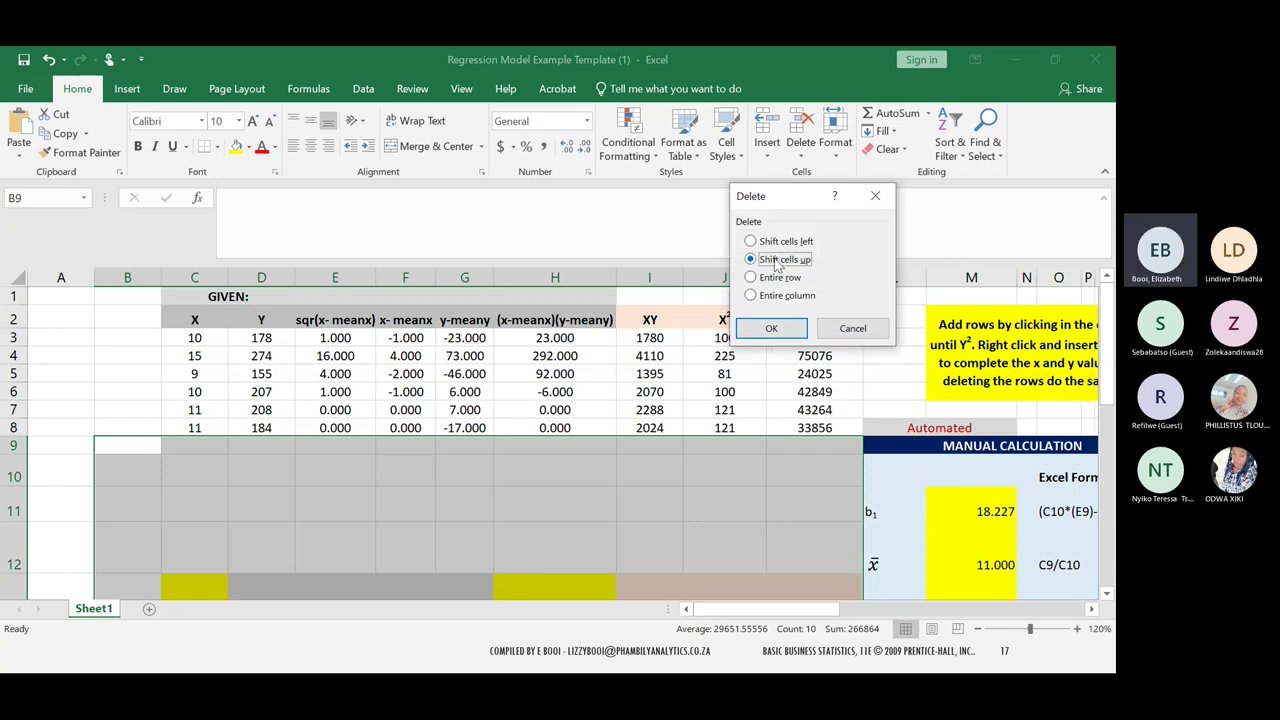
left_click(766, 329)
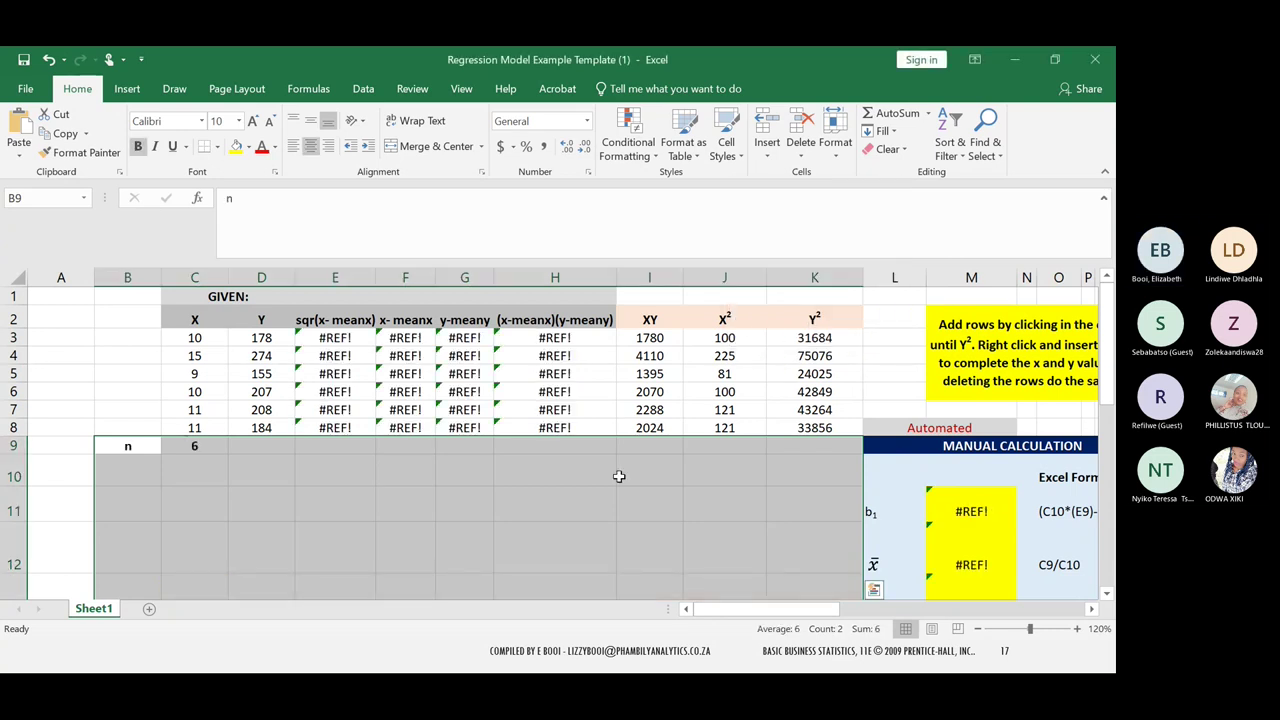
Inspect the table's remaining cells, including the first X value and the sqr(x- meanx) formulas down to E8
left_click(498, 494)
mouse_move(1107, 366)
left_mouse_down()
mouse_move(1107, 398)
mouse_move(1100, 343)
left_mouse_up()
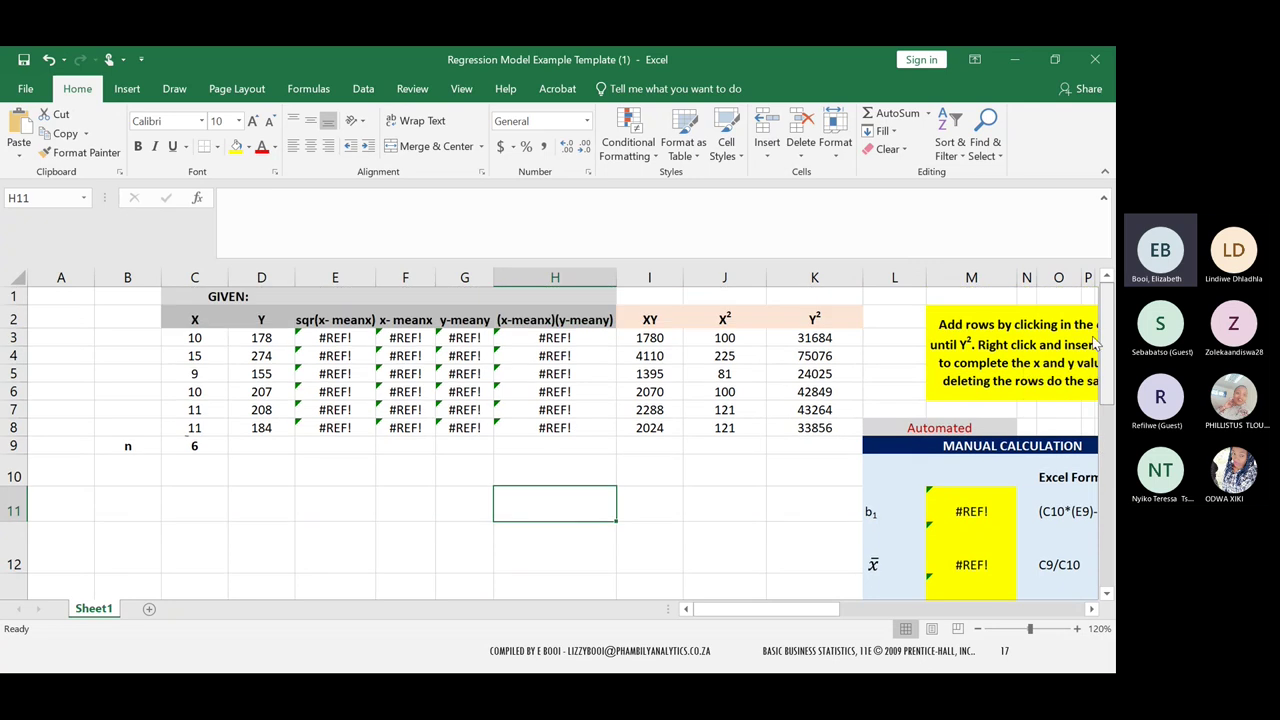
left_click(258, 498)
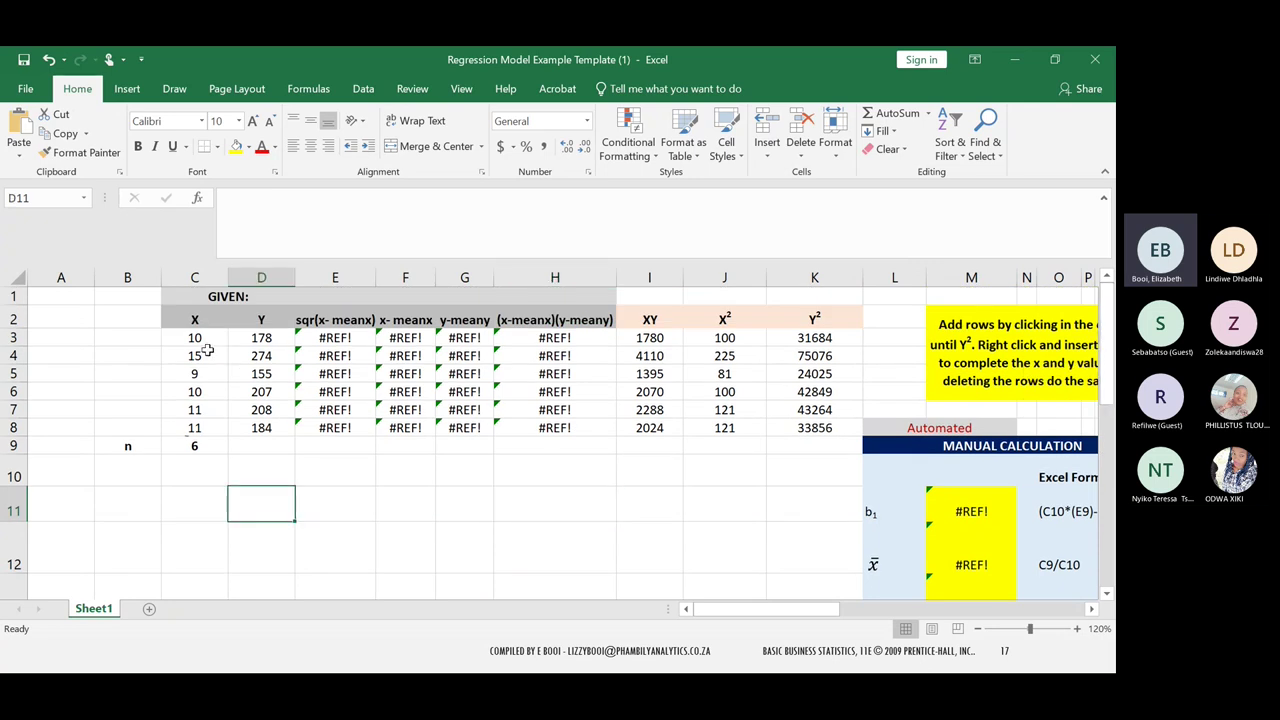
left_click(184, 338)
left_click(349, 342)
key("ctrl+Down")
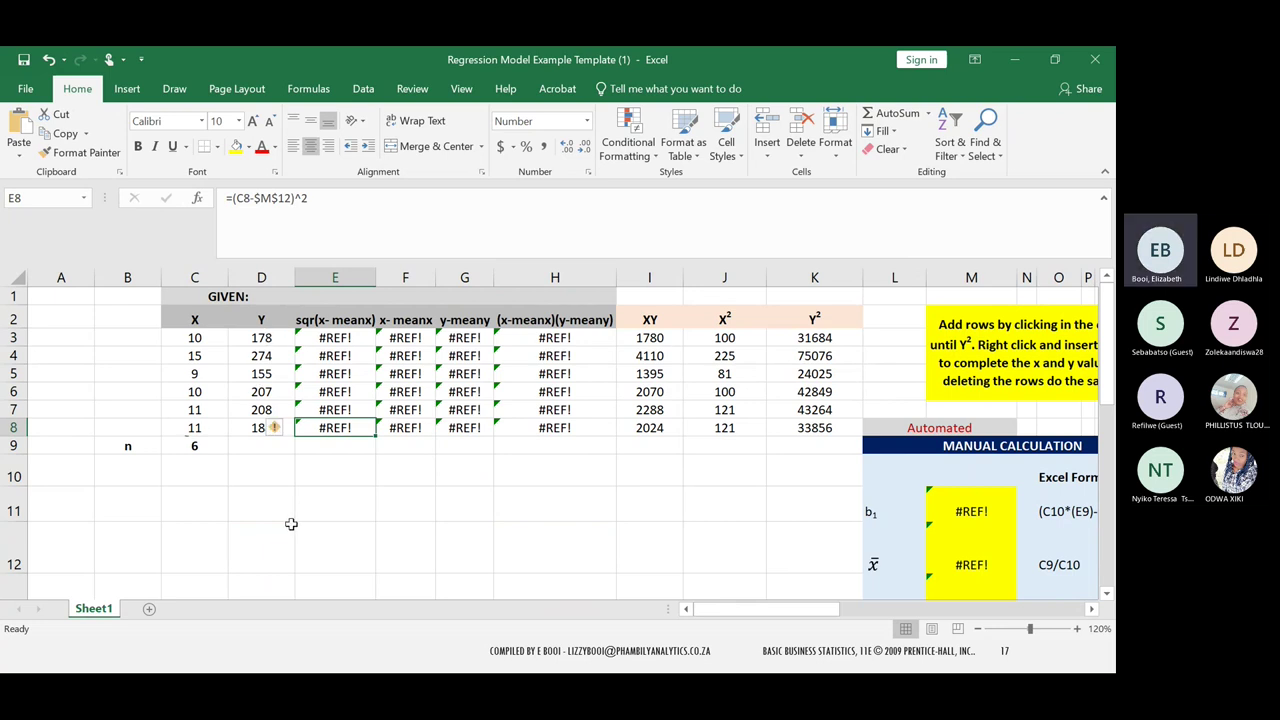
Undo the cell deletion and reread the yellow note on adding and deleting table rows
key("ctrl+z")
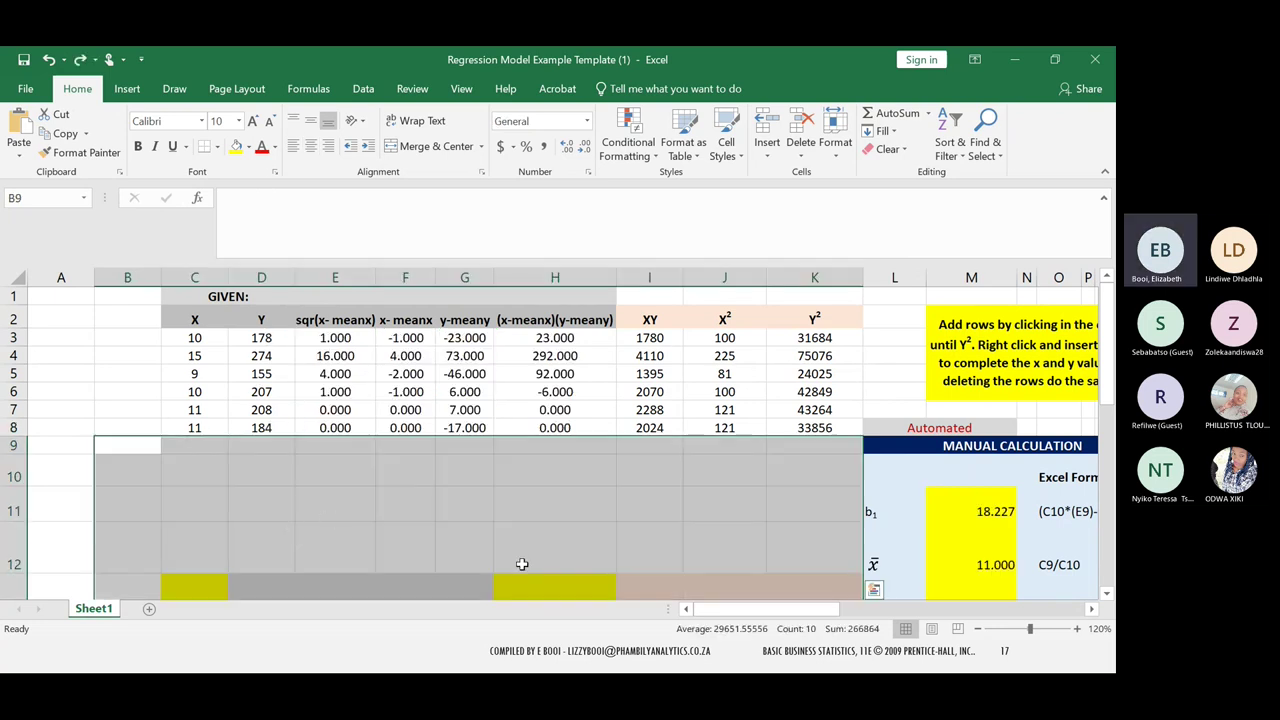
left_click(520, 563)
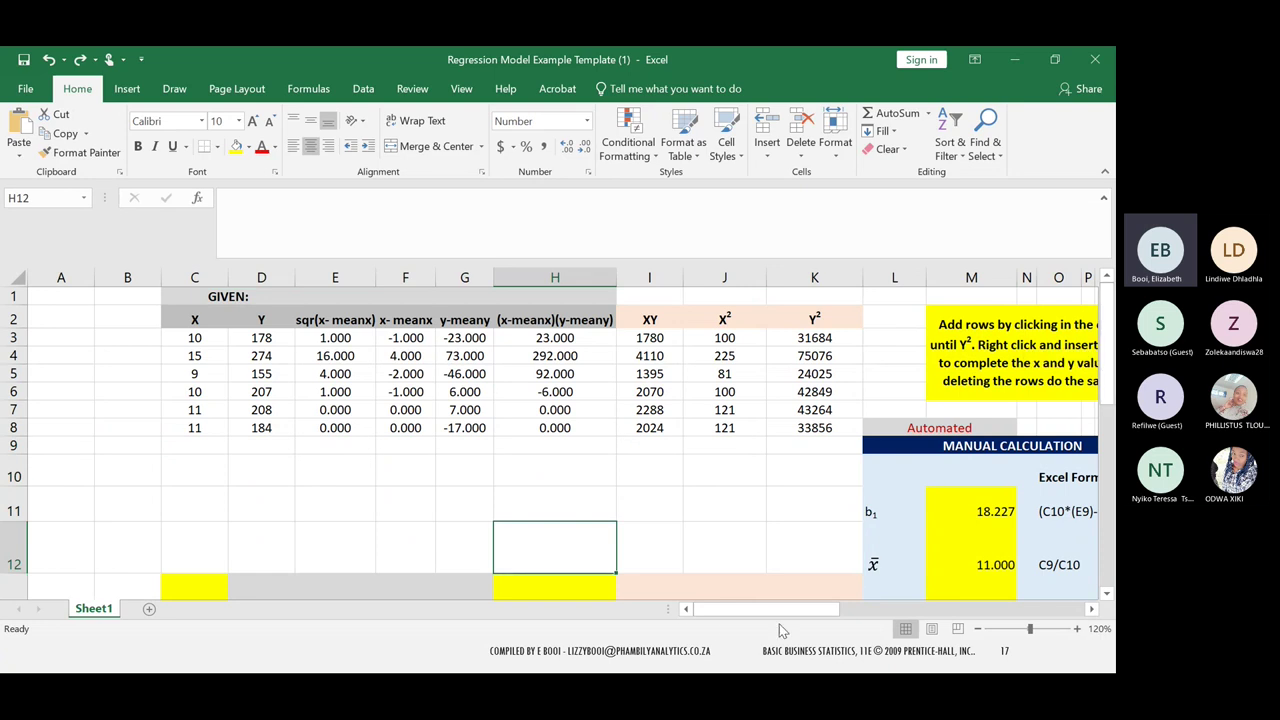
left_click_drag(731, 614, 818, 618)
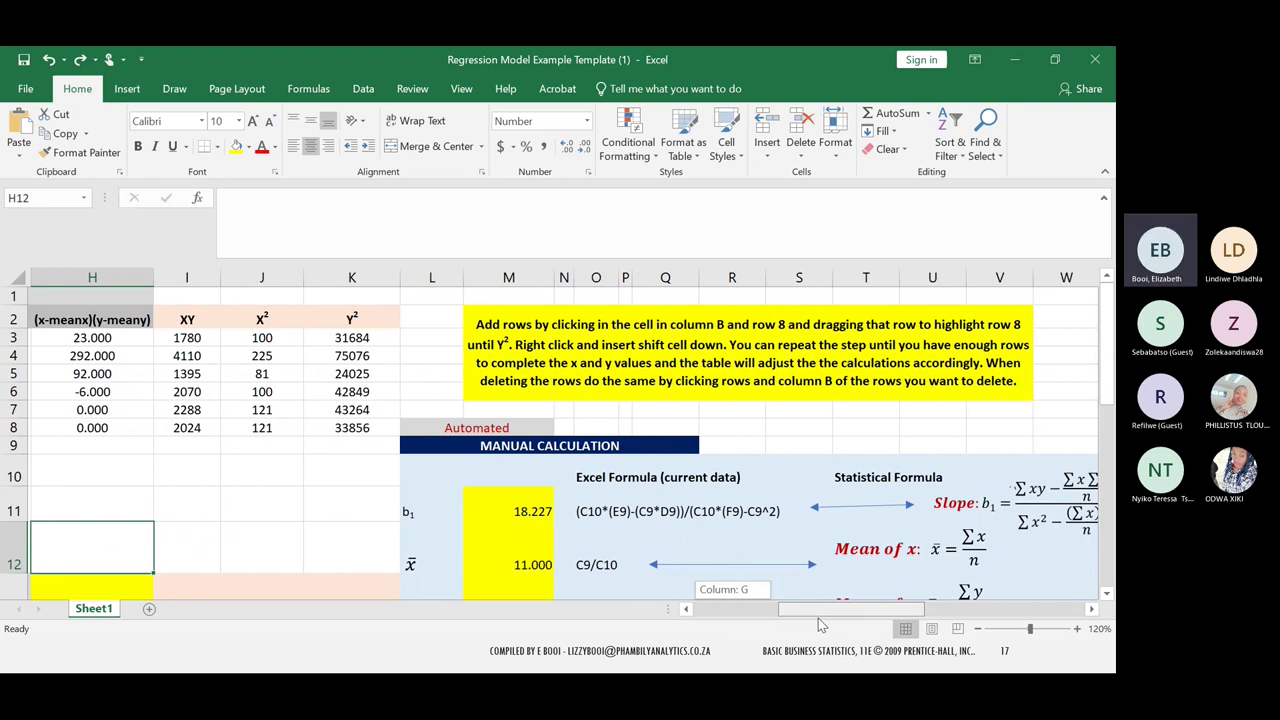
left_click_drag(818, 624, 730, 626)
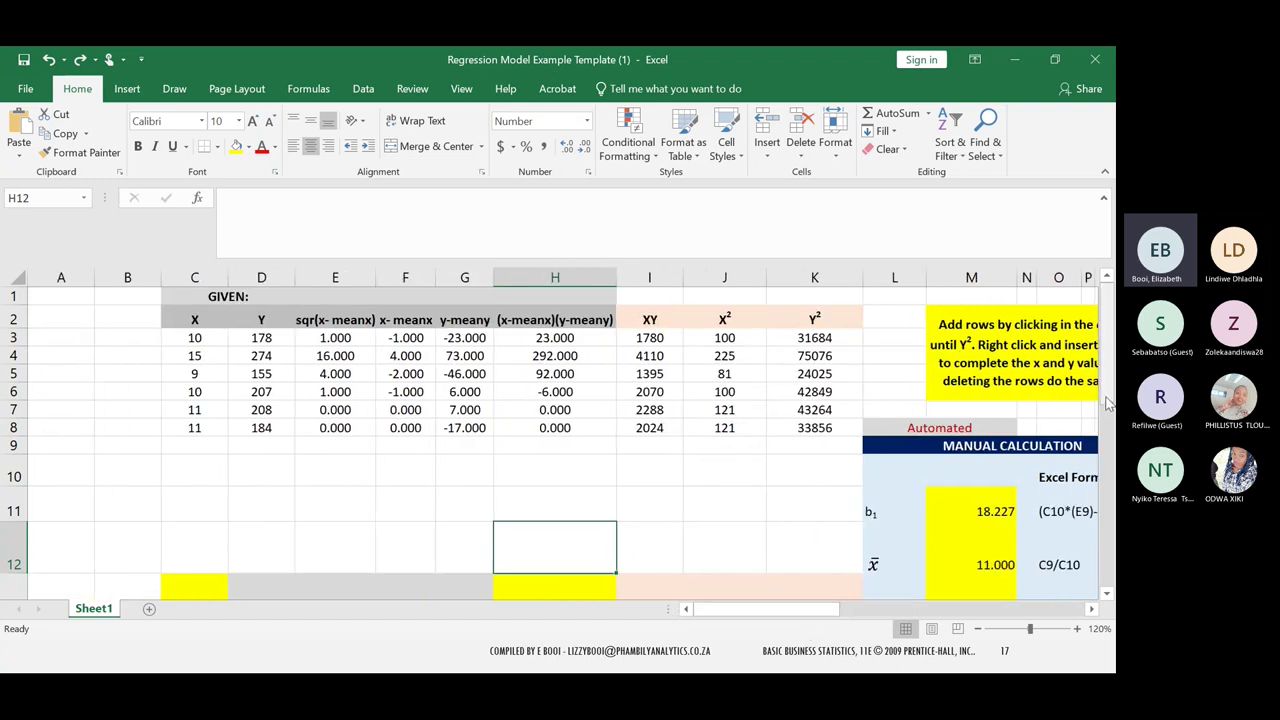
Delete the blank cells B9:K12 above the totals row, shifting the cells beneath them up
scroll(731, 295, "down", 2)
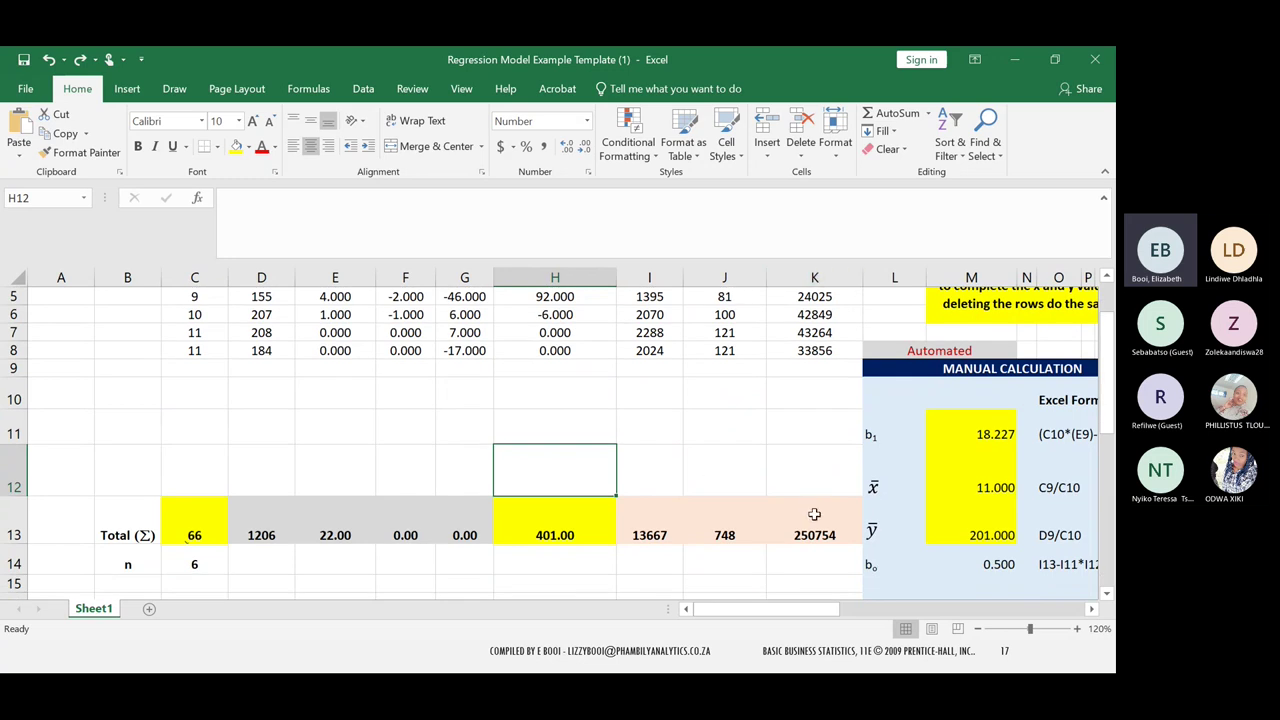
left_click_drag(814, 514, 784, 373)
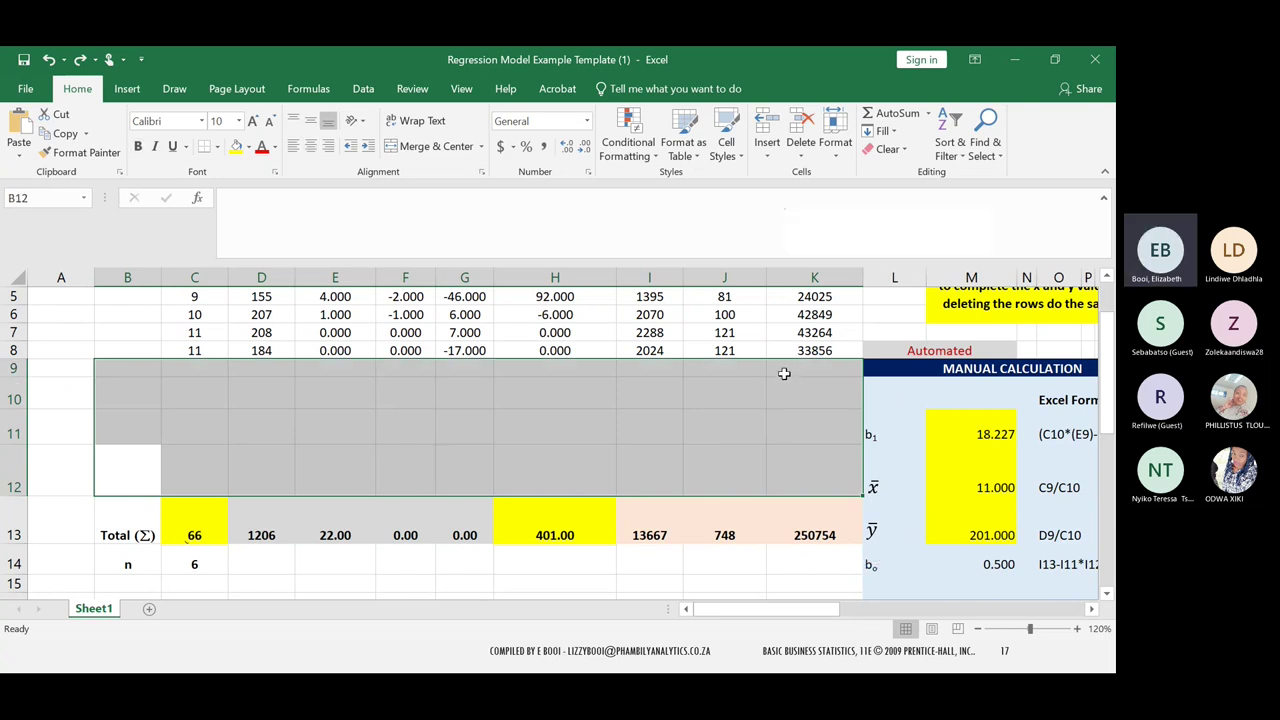
right_click(784, 373)
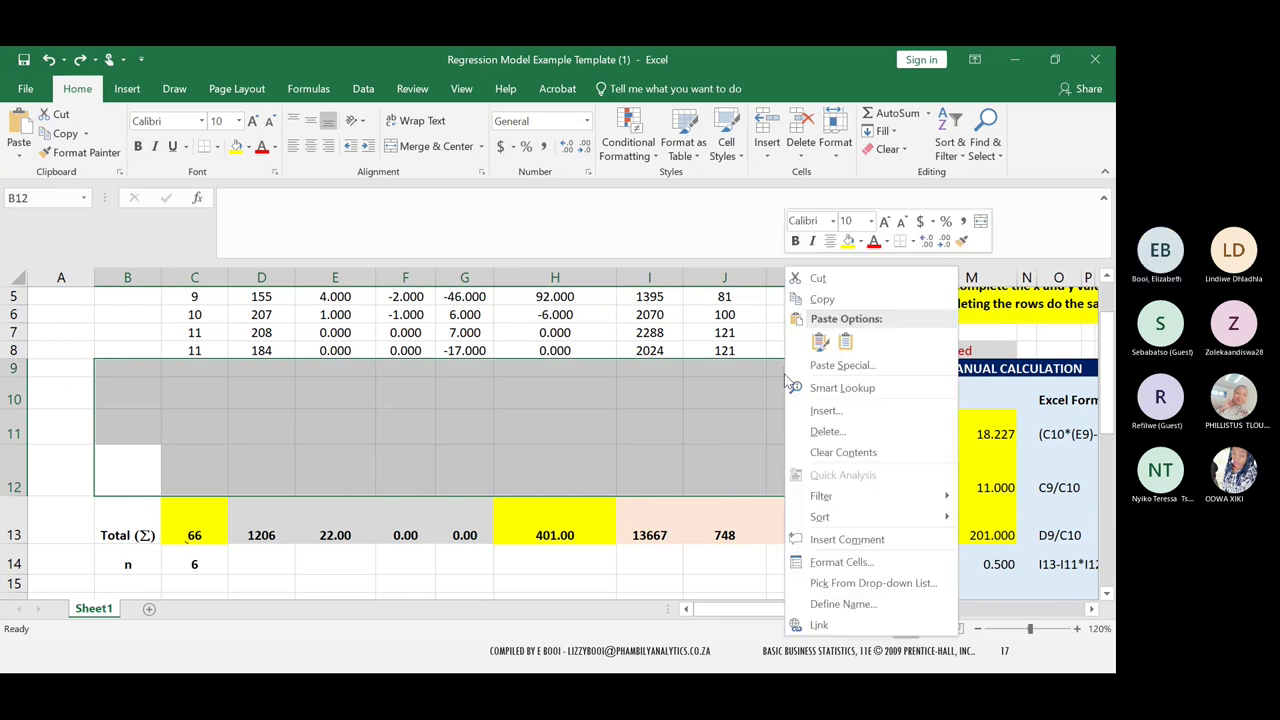
left_click(826, 432)
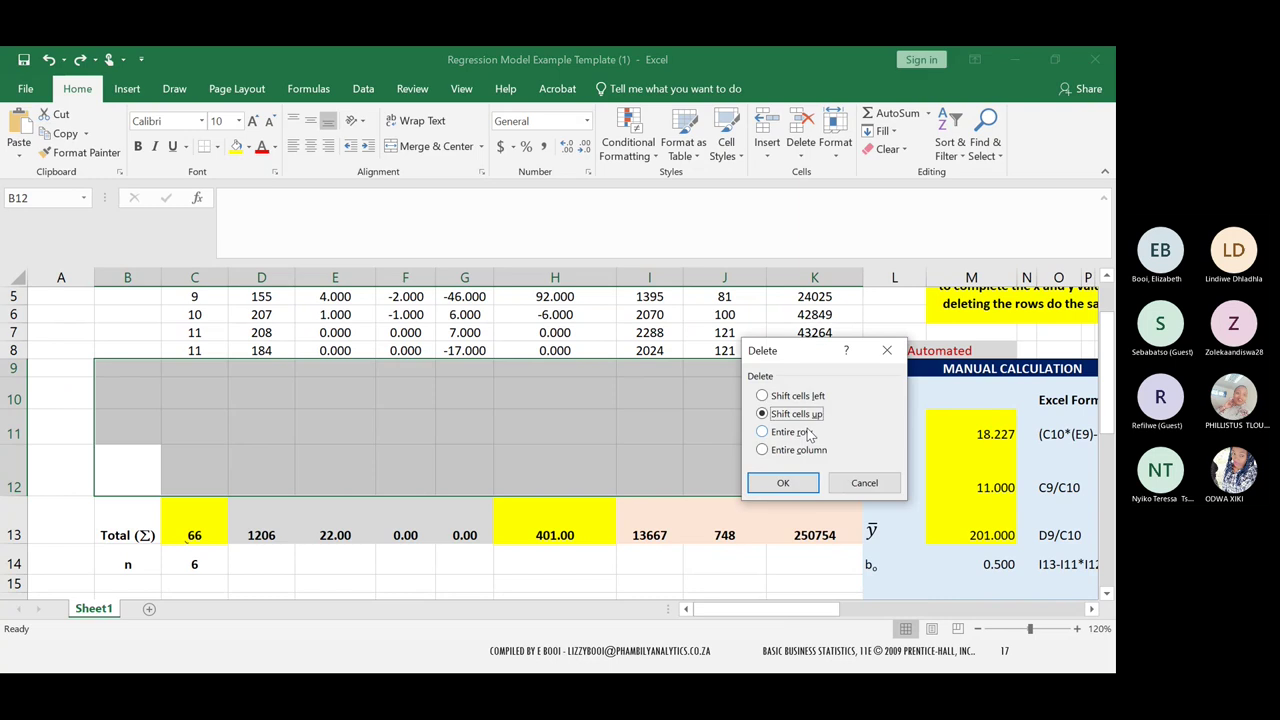
left_click(785, 483)
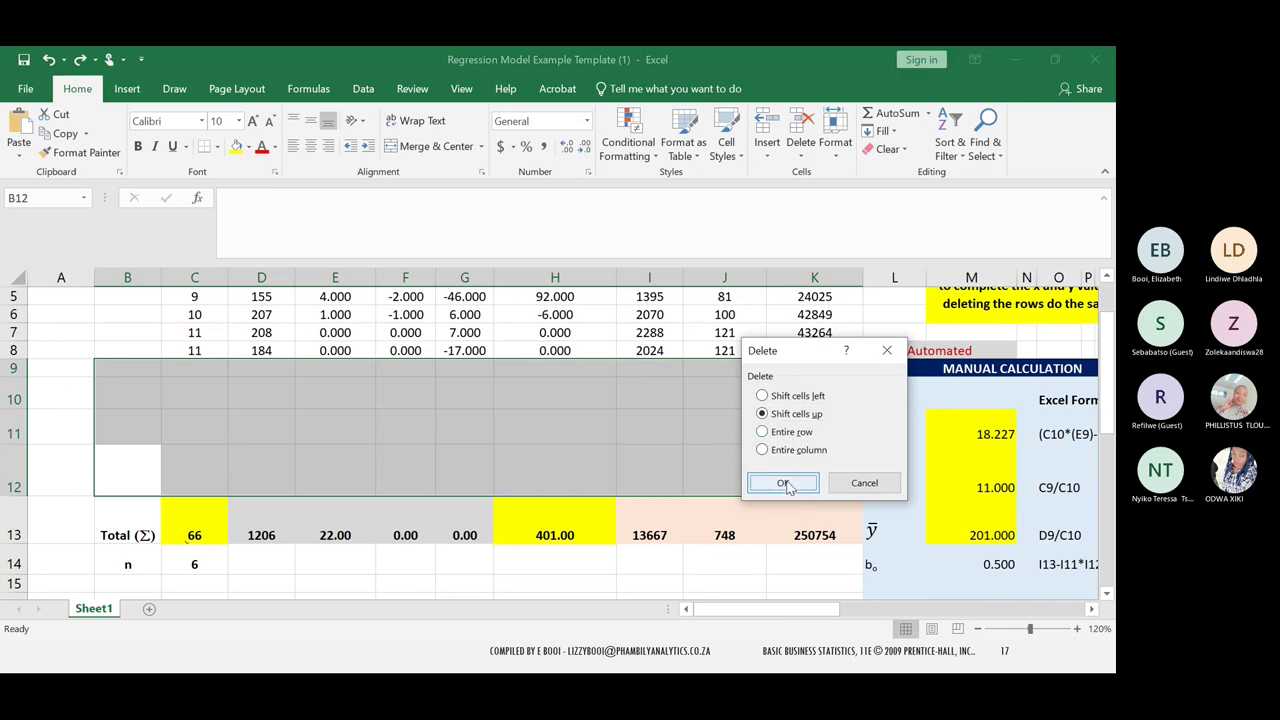
left_click(611, 420)
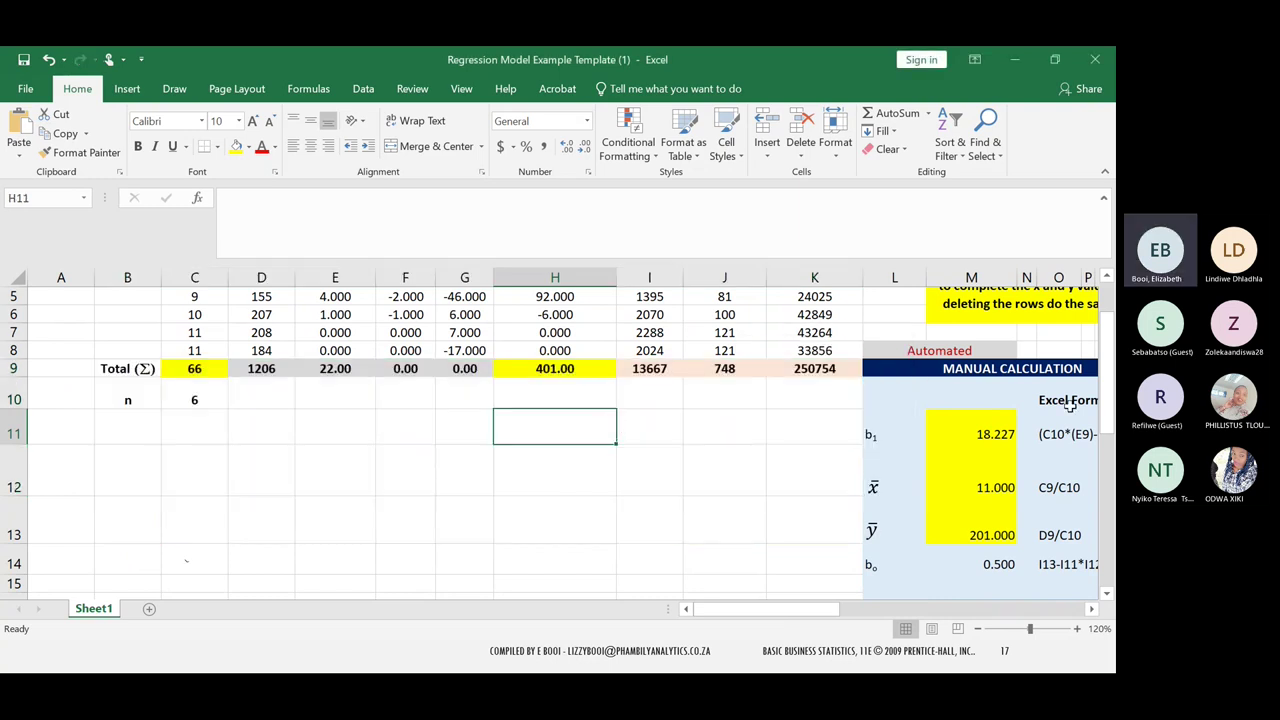
Delete the last data row's cells B8:K8 from the table, shifting the cells beneath them up
left_click_drag(1110, 422, 1099, 356)
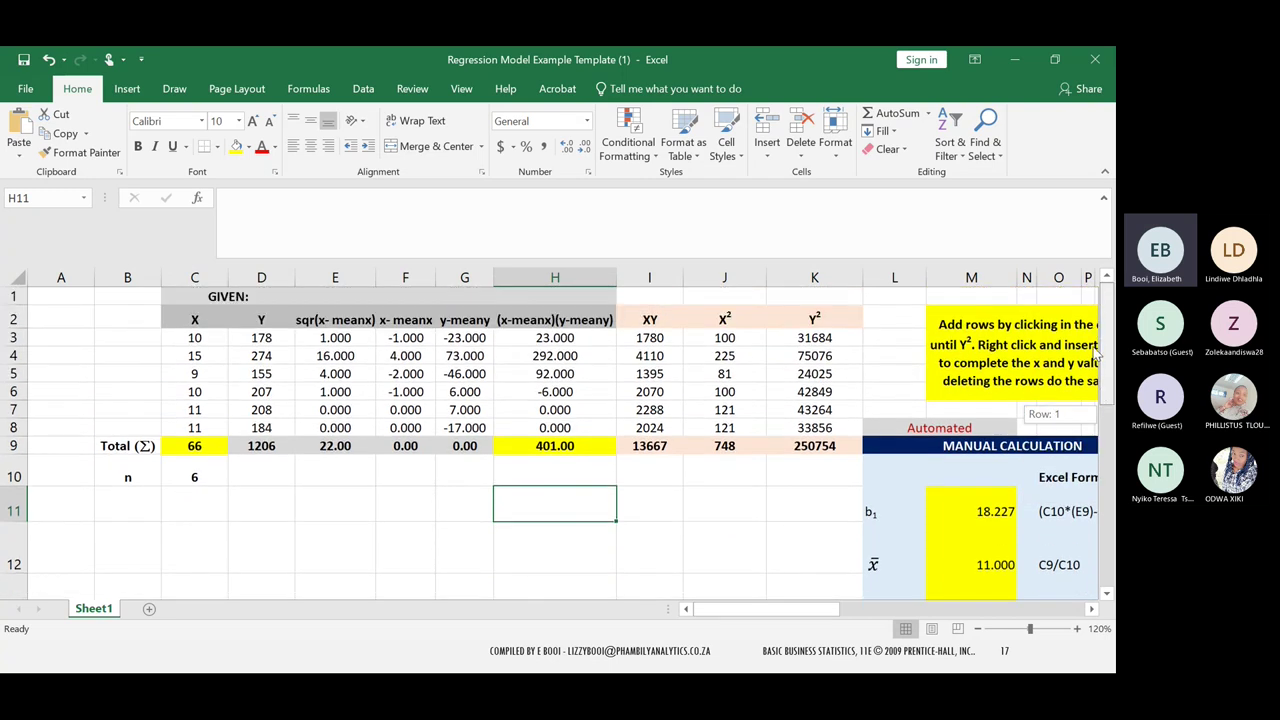
left_click(200, 338)
left_click_drag(200, 338, 818, 428)
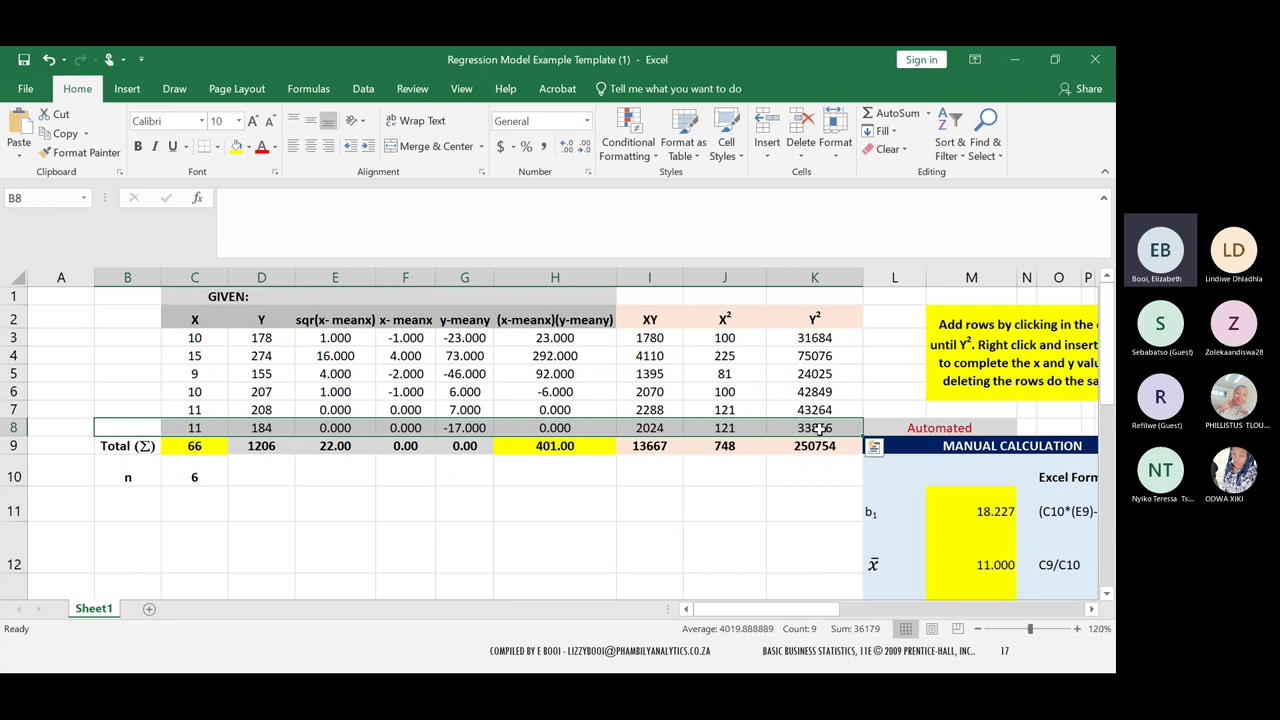
right_click(818, 428)
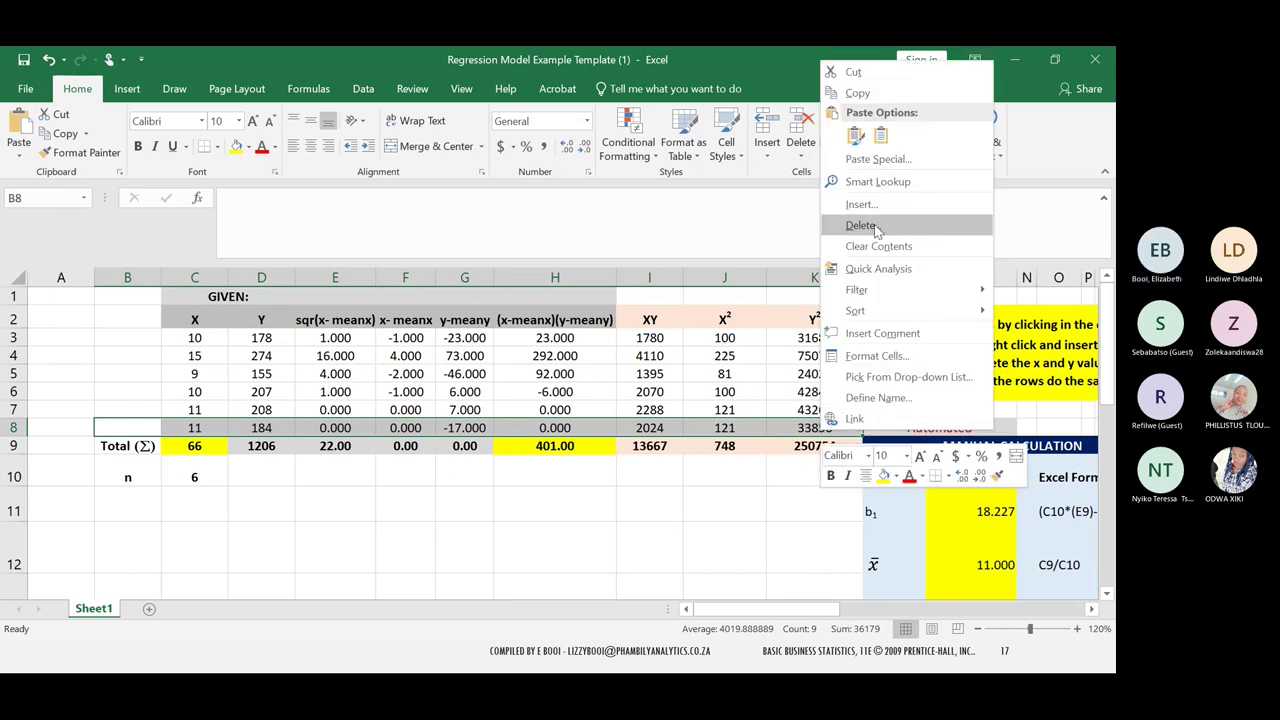
left_click(868, 225)
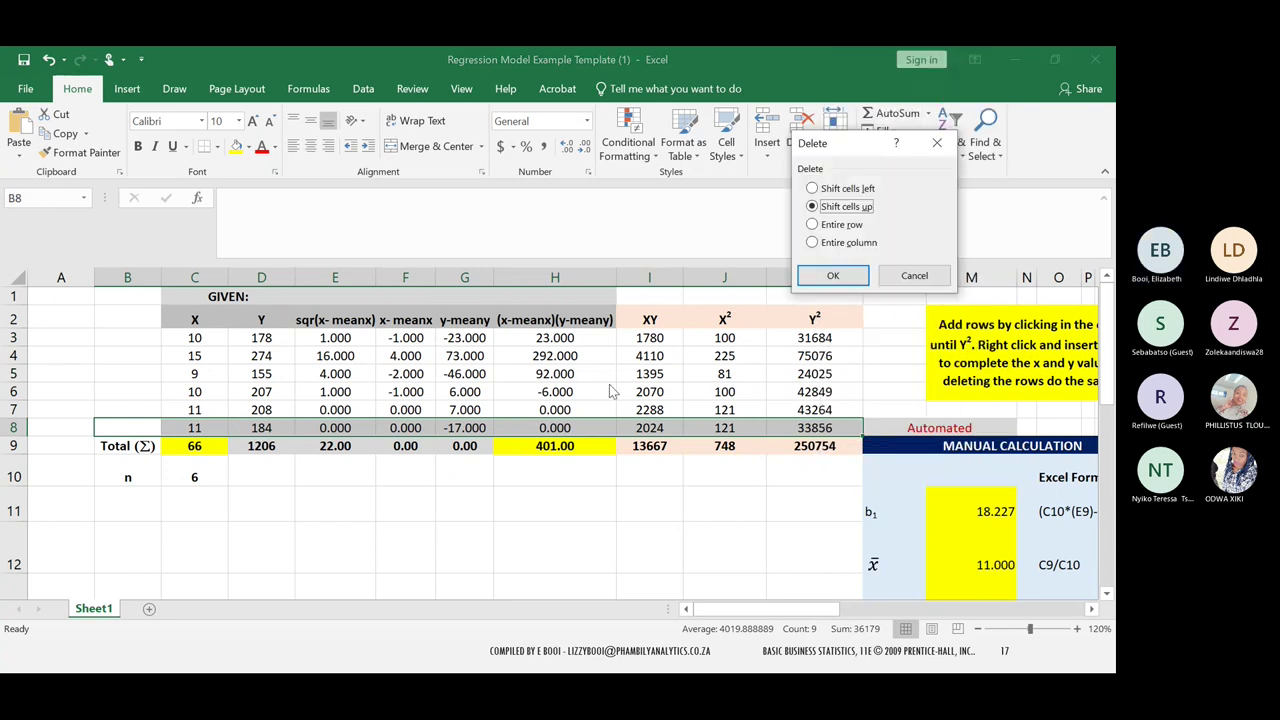
left_click(832, 276)
left_click(688, 503)
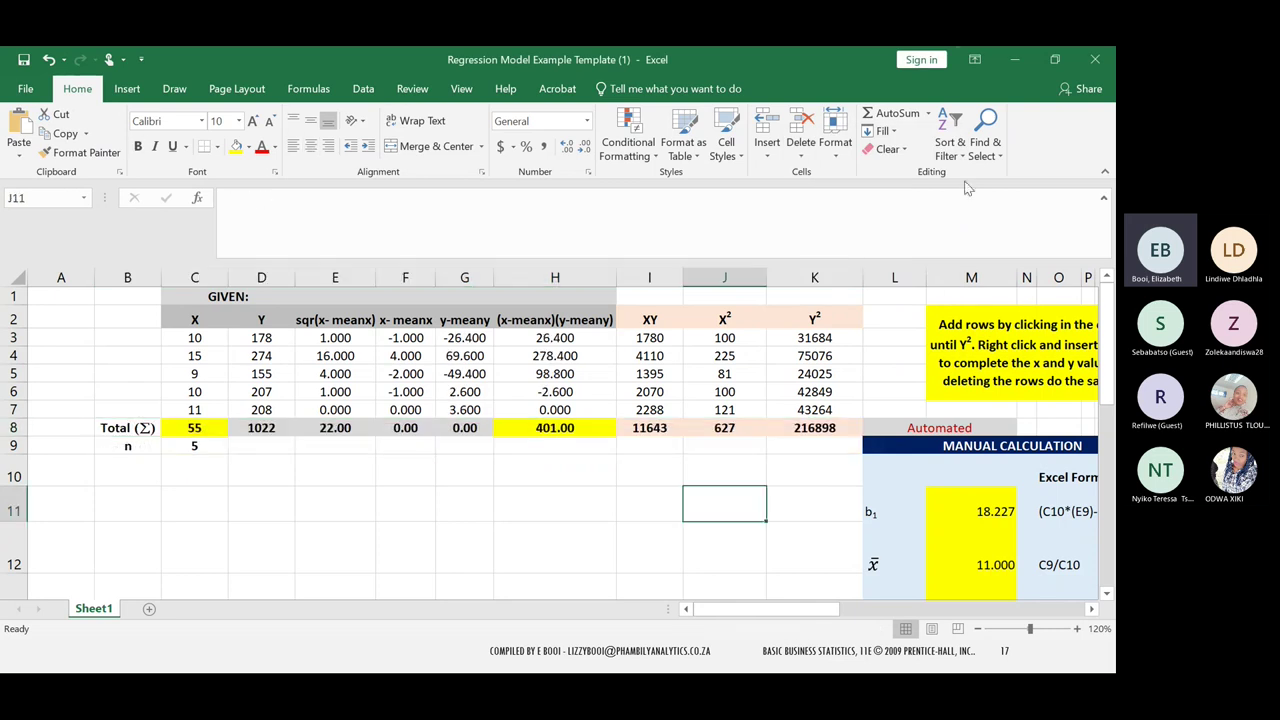
Move and resize the Excel window so the slide's X and Y columns stay visible beside it
left_click_drag(845, 73, 1032, 198)
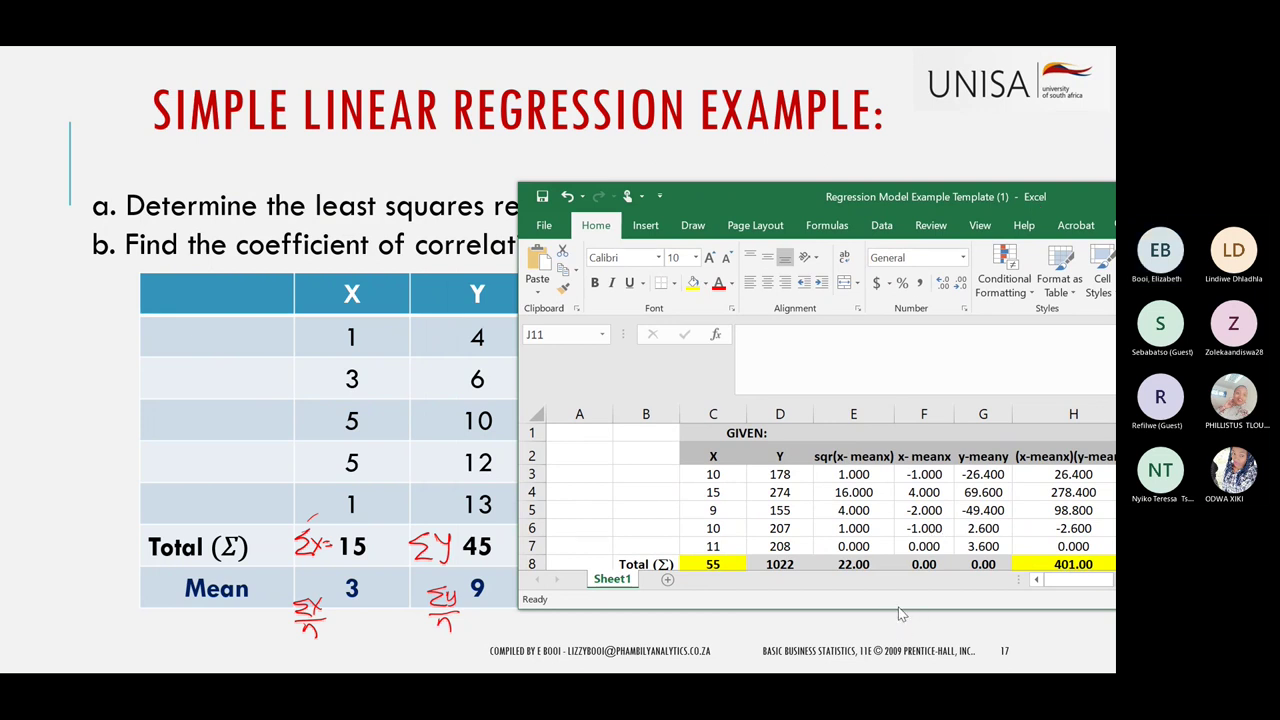
left_click_drag(897, 609, 913, 636)
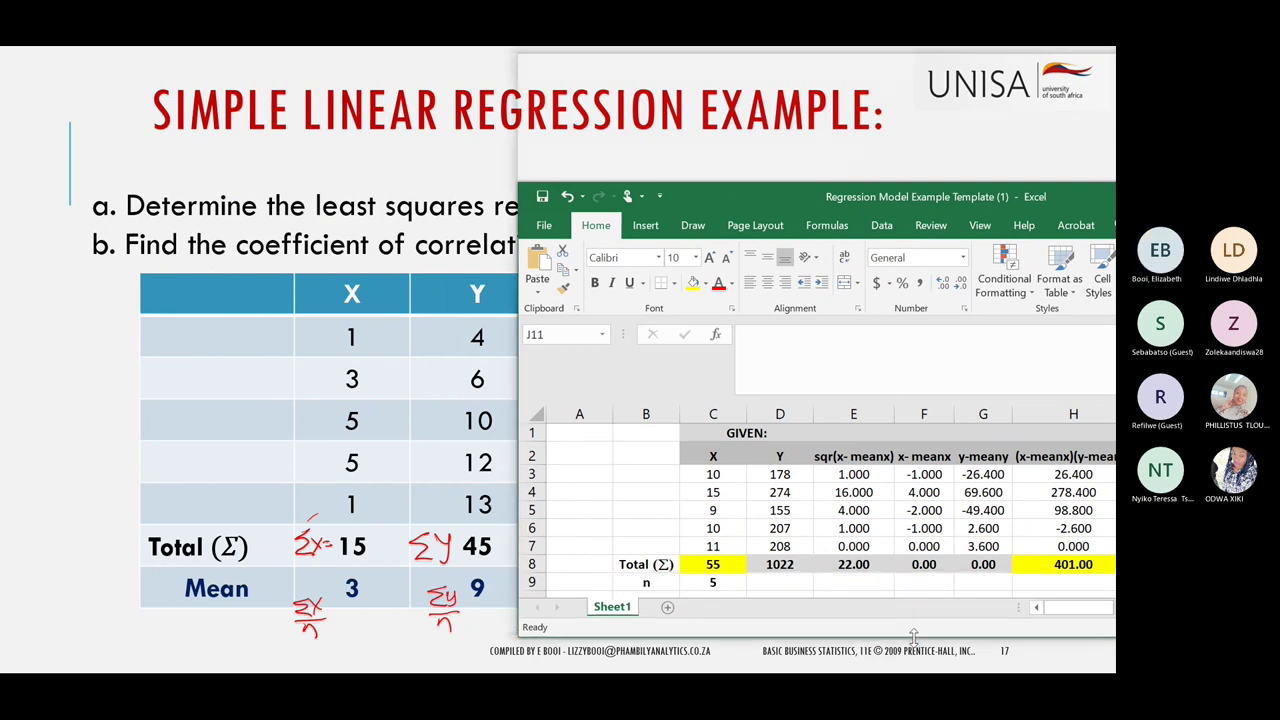
double_click(913, 636)
Enter the slide's first three X values 1, 3 and 5 in cells C3:C5
left_click(714, 340)
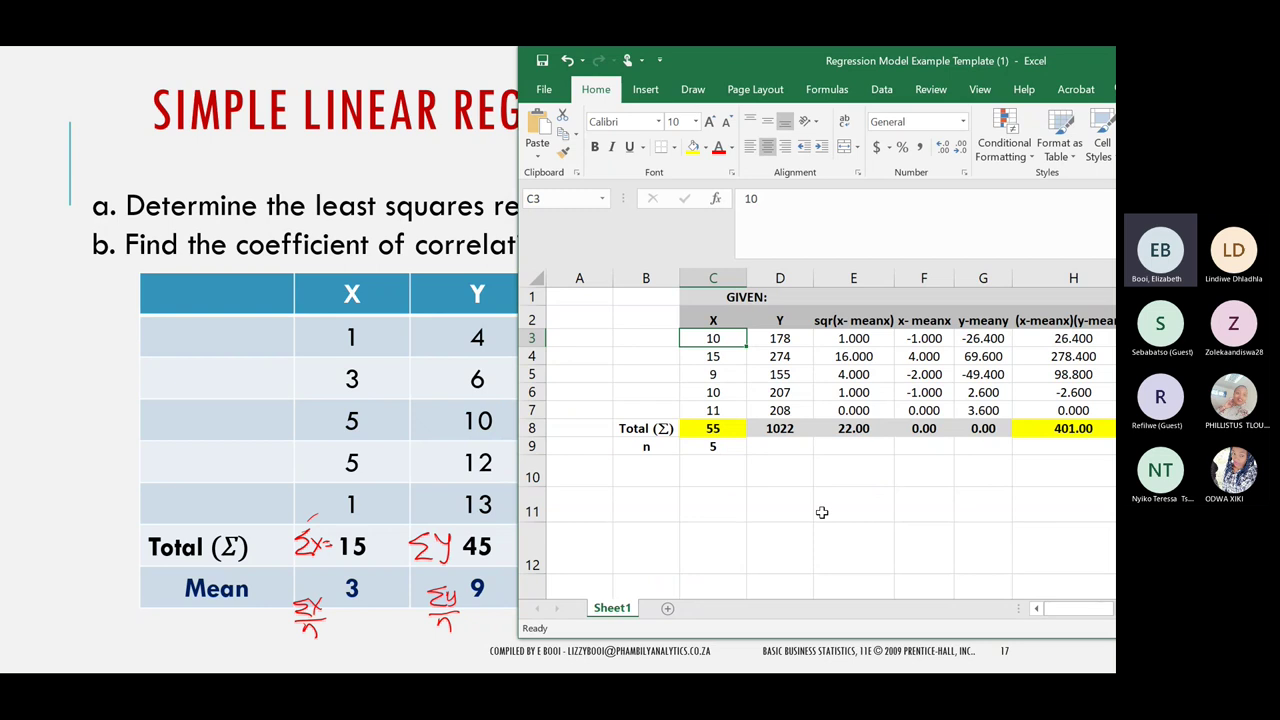
type("1")
key("Return")
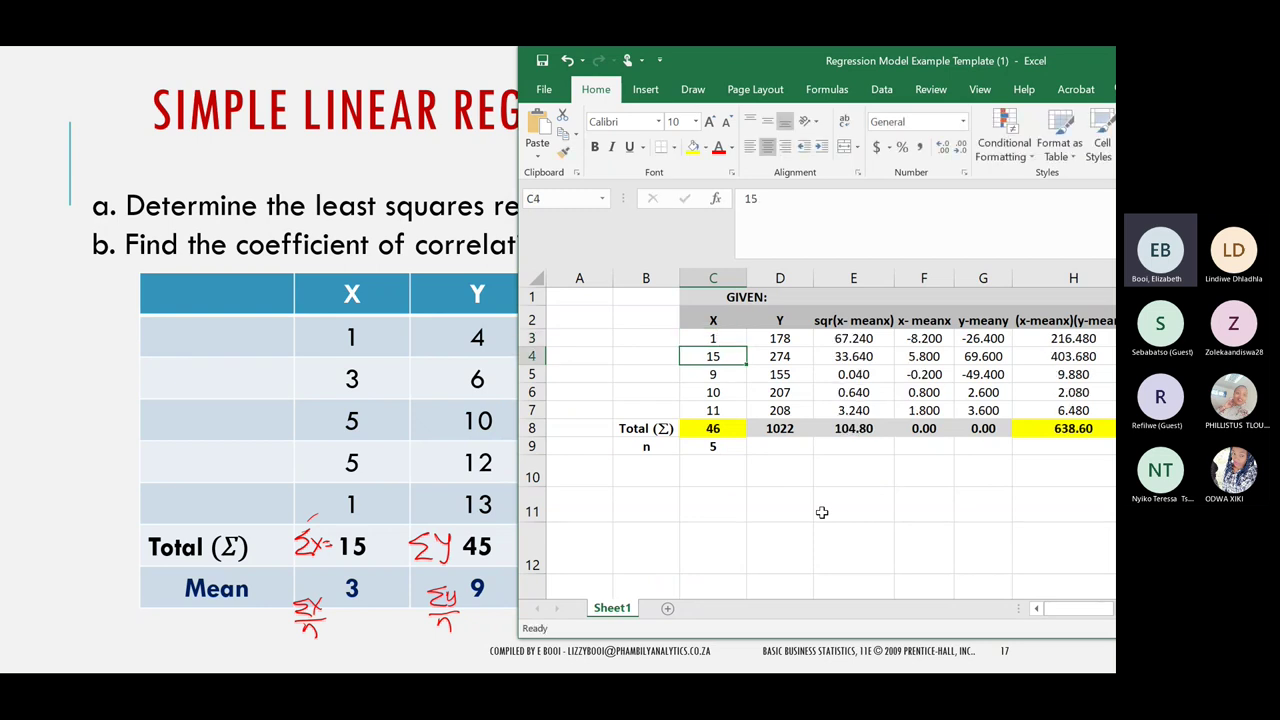
type("3")
key("Return")
type("5")
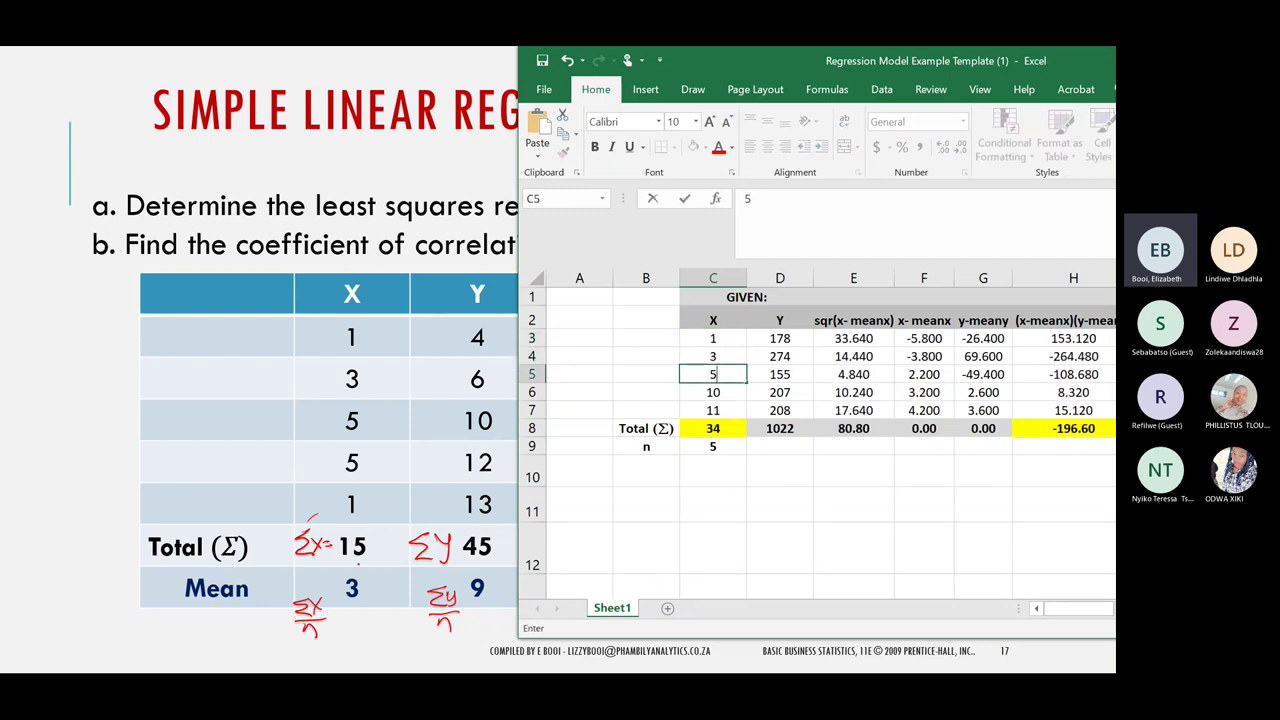
key("ctrl+Return")
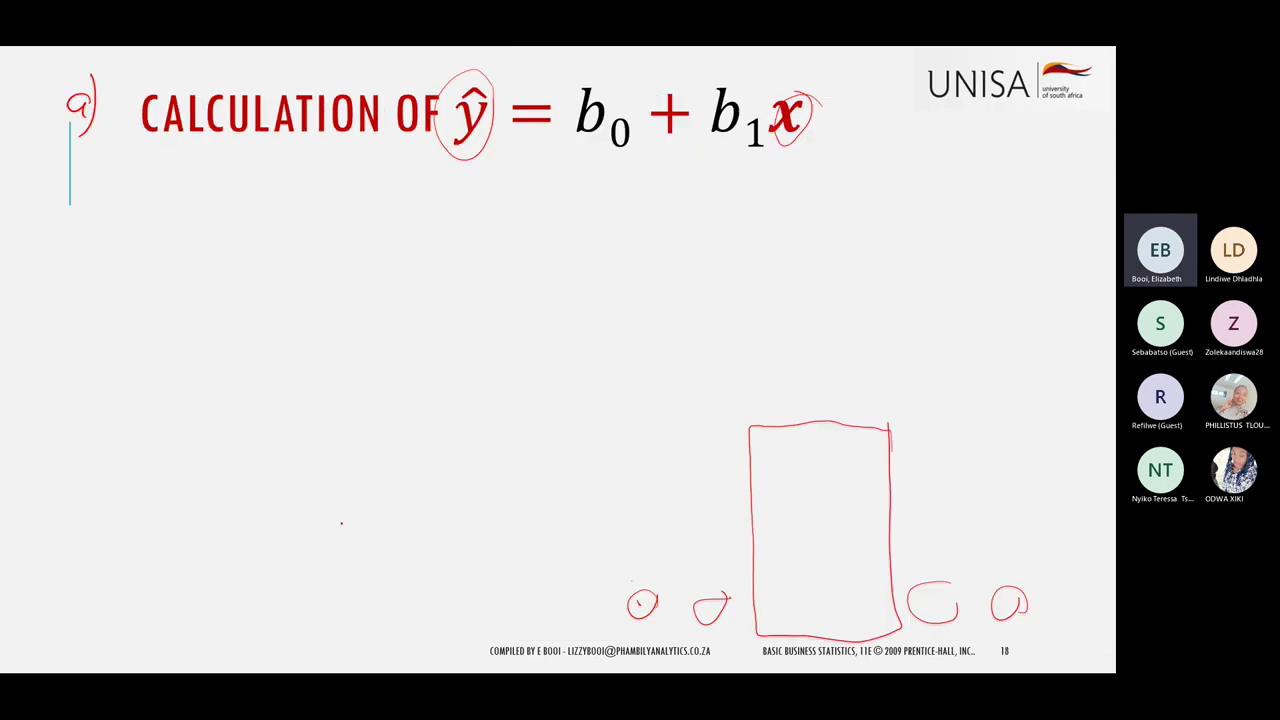
Return the slide show to the Simple Linear Regression Example slide, show the taskbar and switch back to the Excel template
right_click(1026, 432)
mouse_move(968, 342)
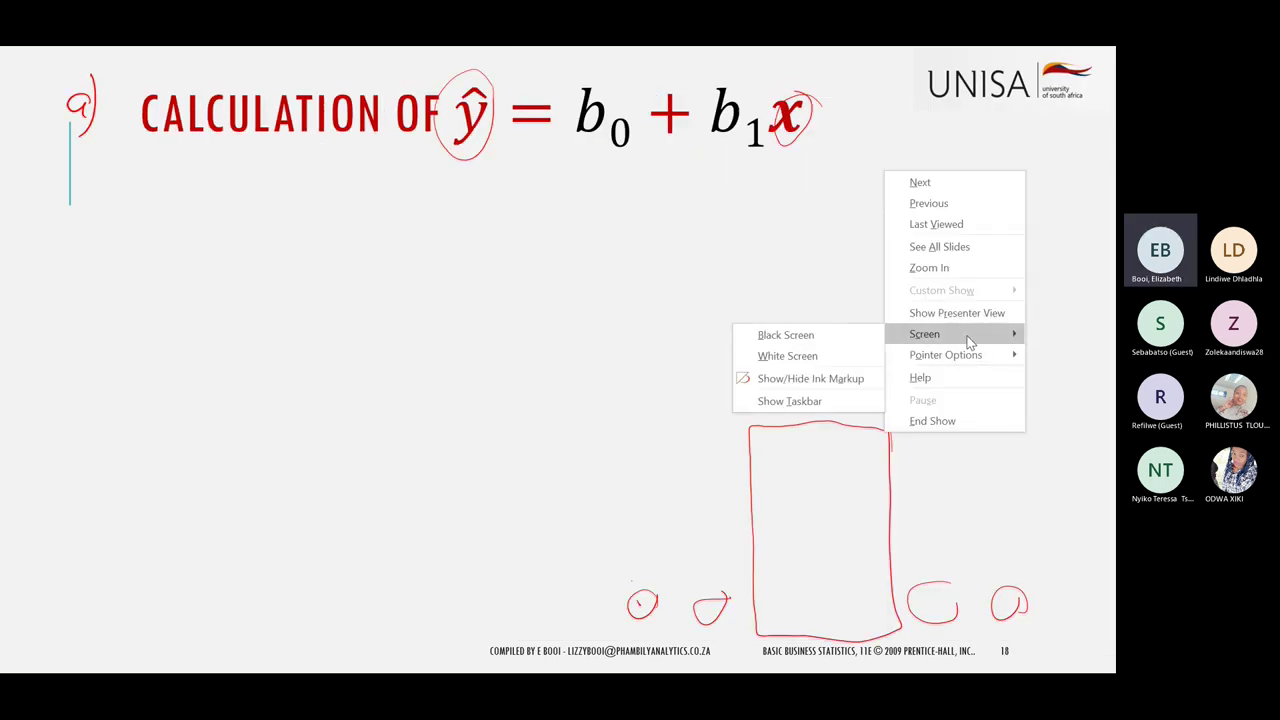
left_click(788, 403)
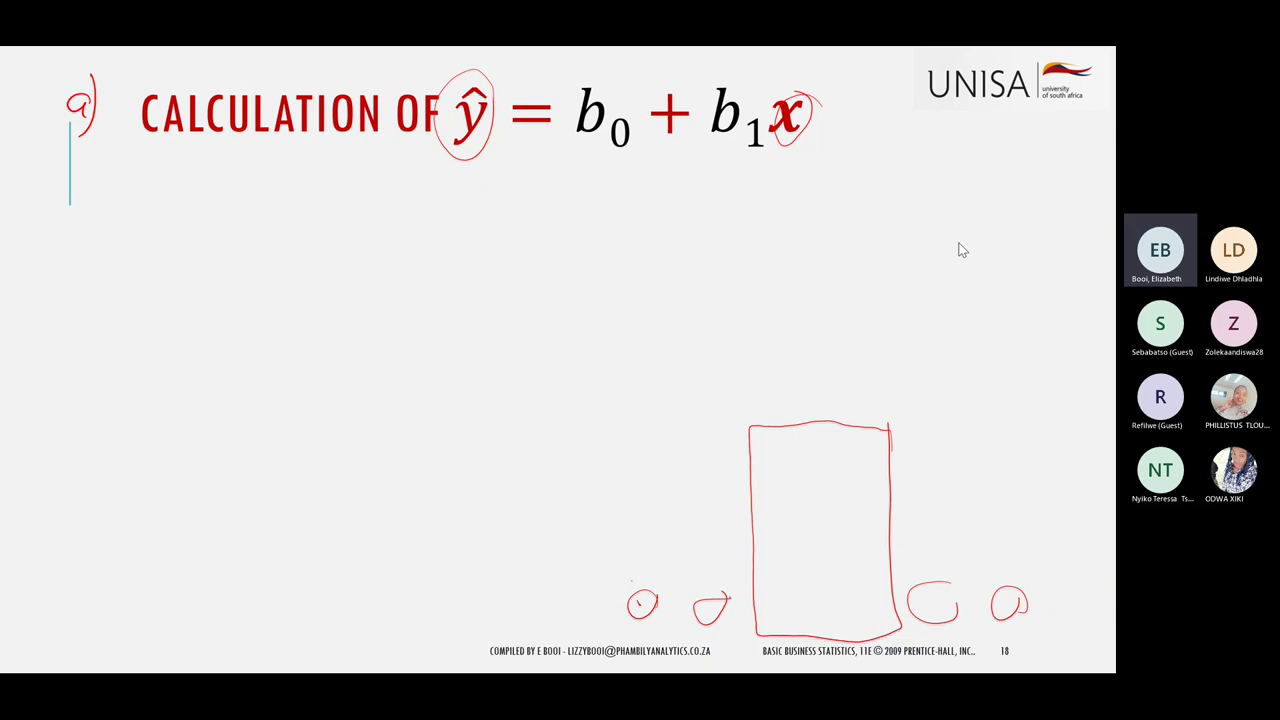
key("Left")
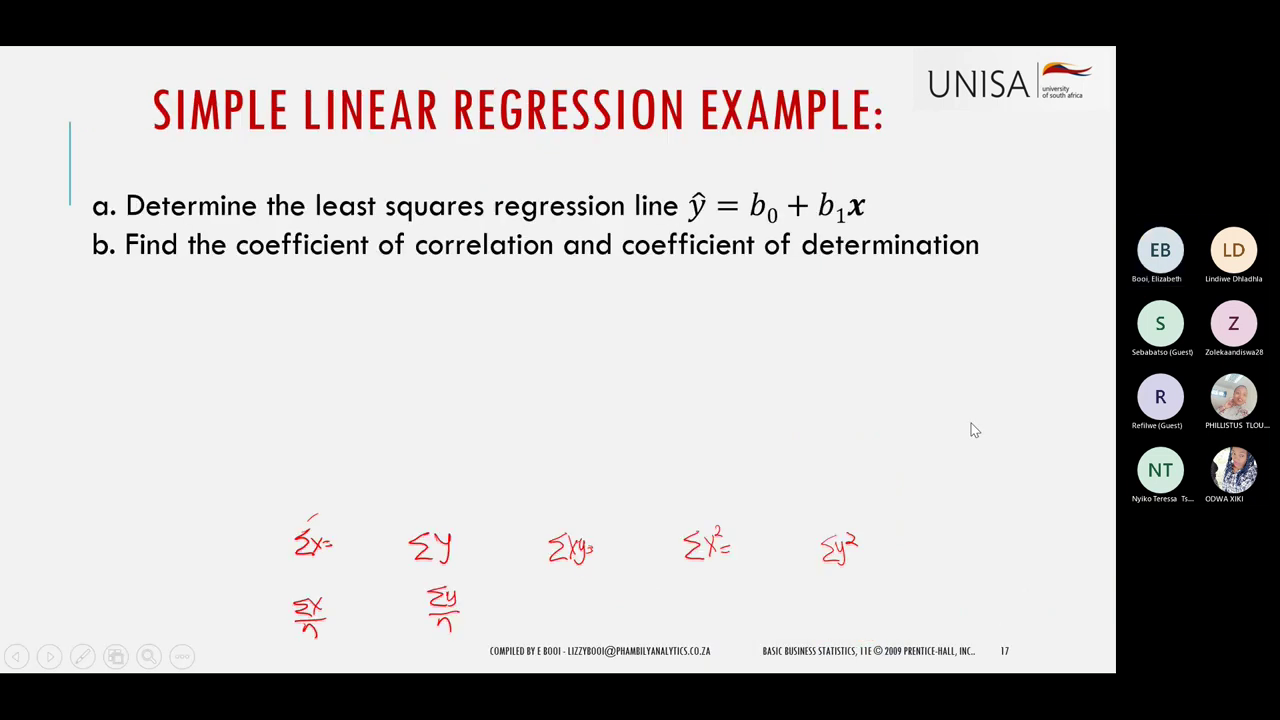
right_click(1017, 585)
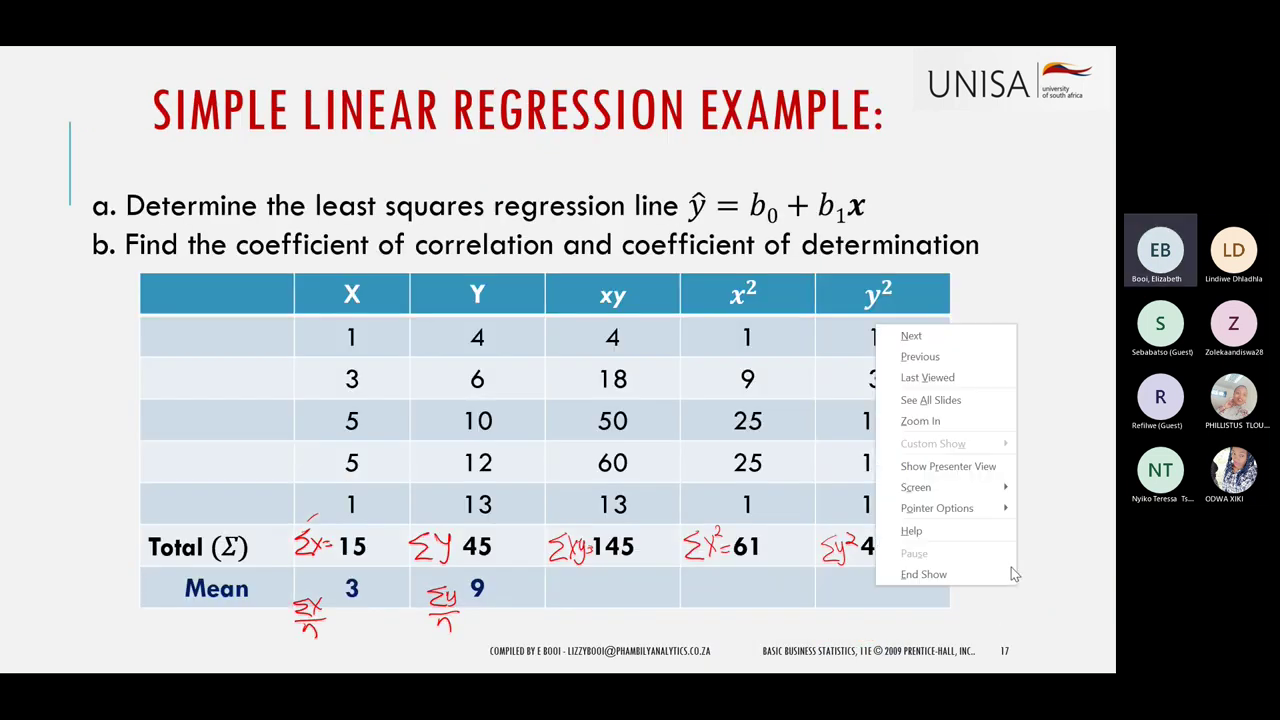
mouse_move(940, 487)
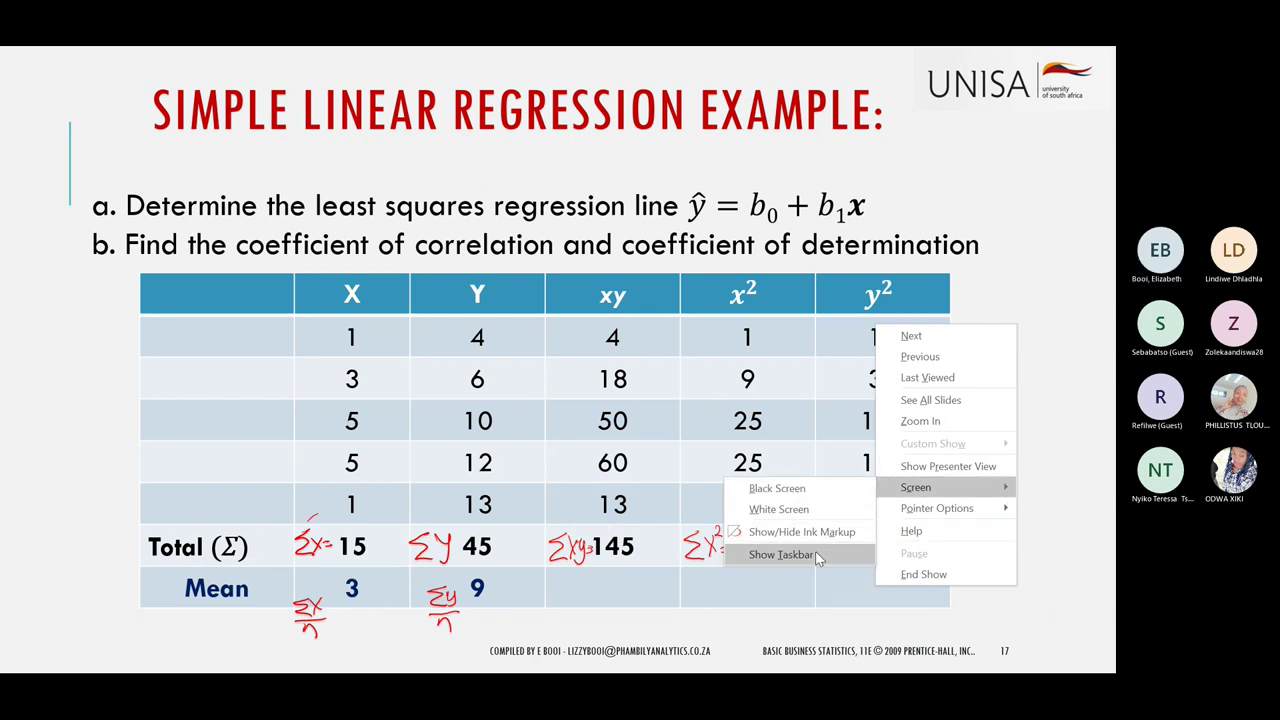
left_click(815, 554)
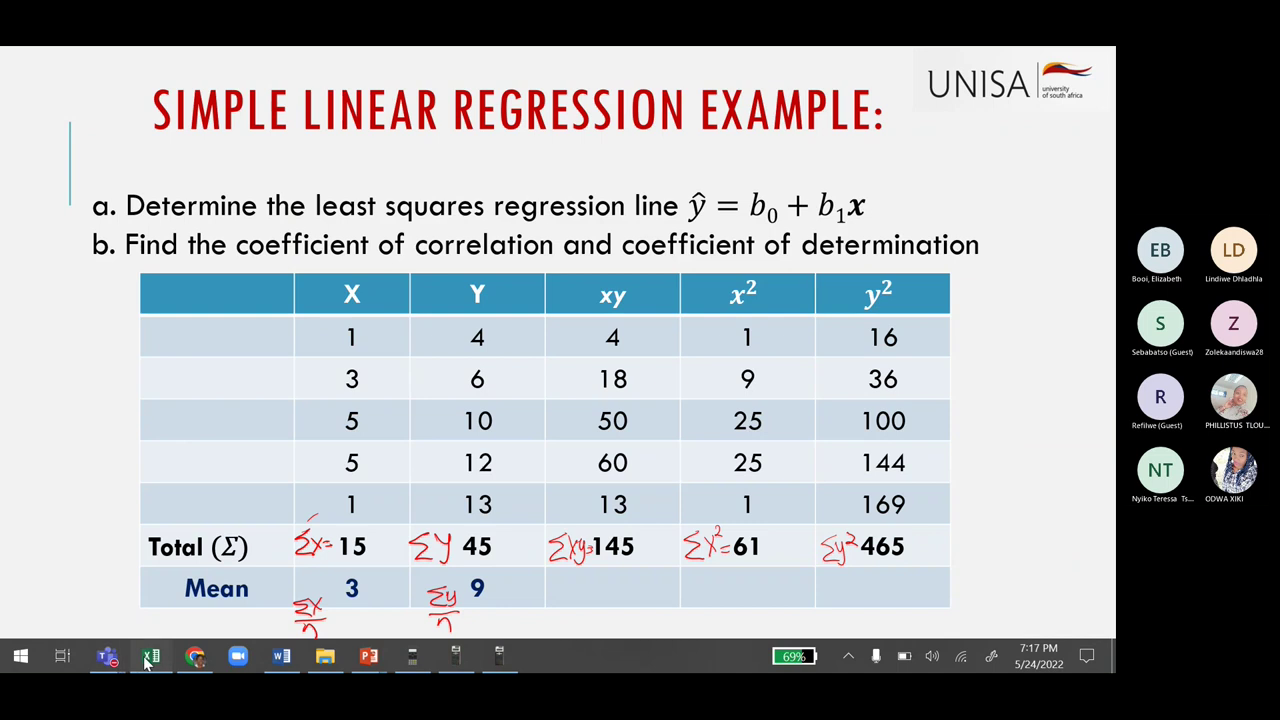
left_click(130, 656)
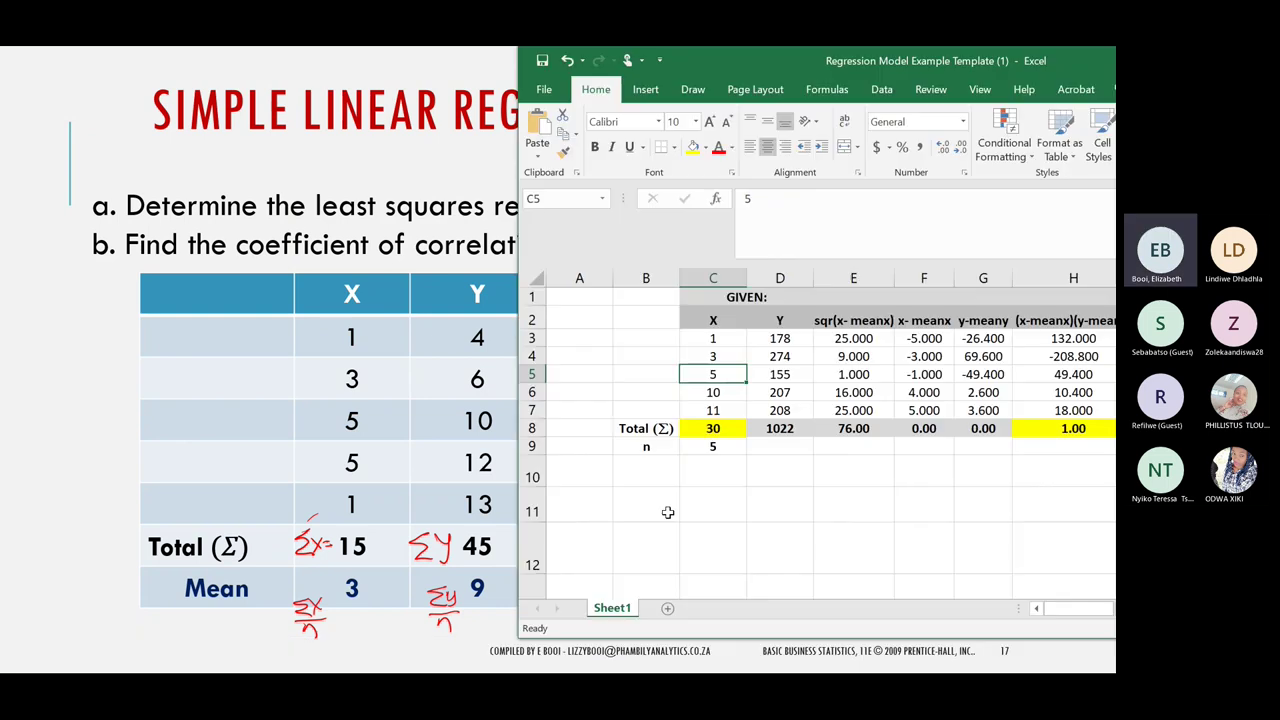
Enter the remaining X values 5 and 1 in C6:C7 and the first Y value 4 in D3
left_click(714, 392)
type("5")
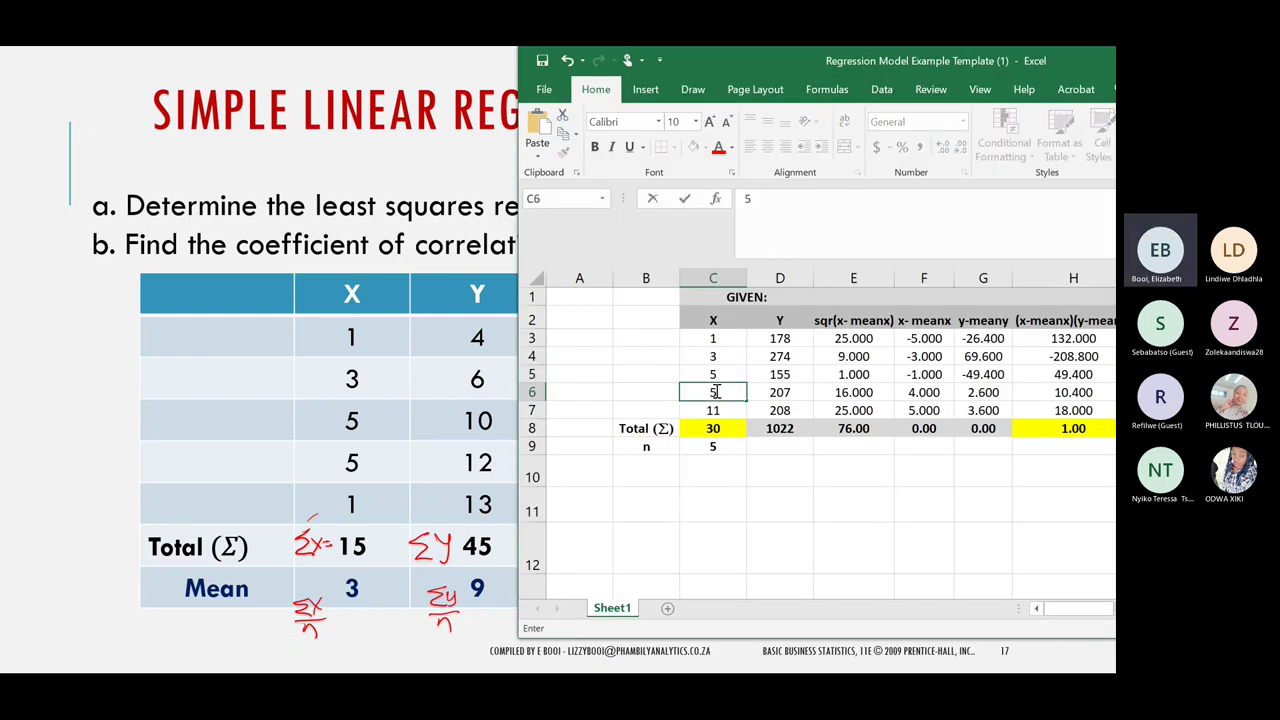
key("Return")
type("1")
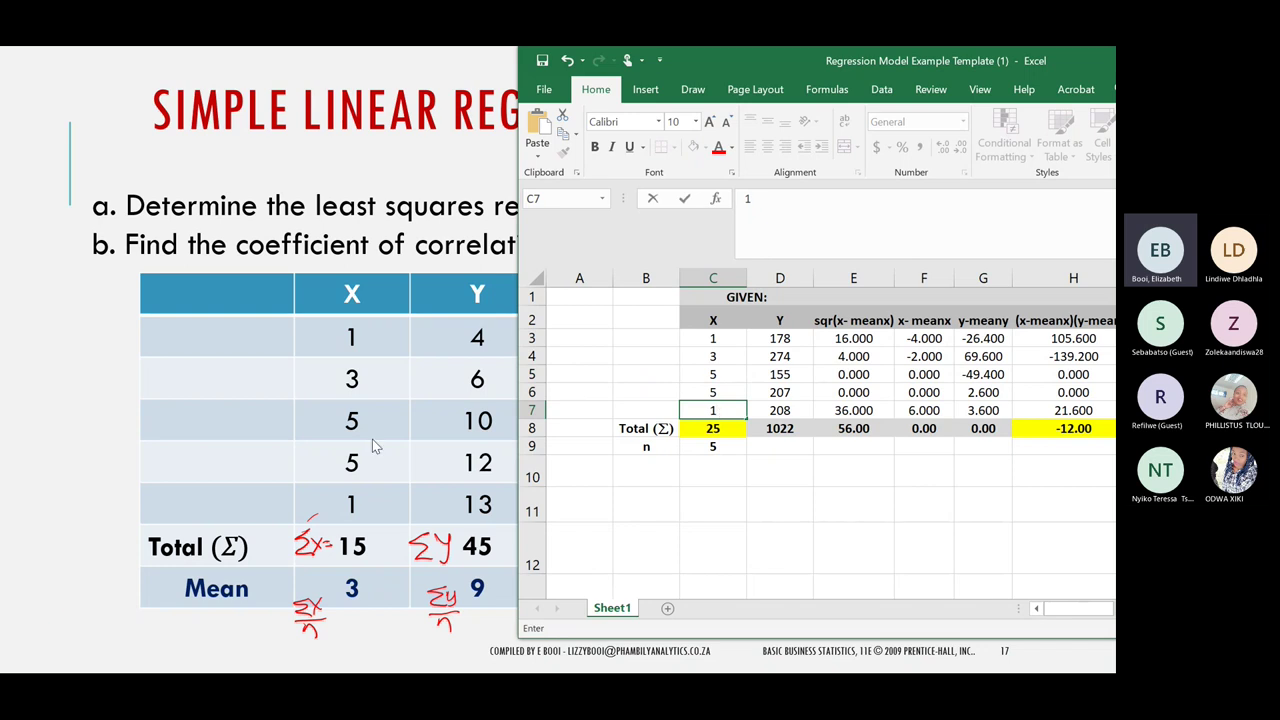
left_click(780, 342)
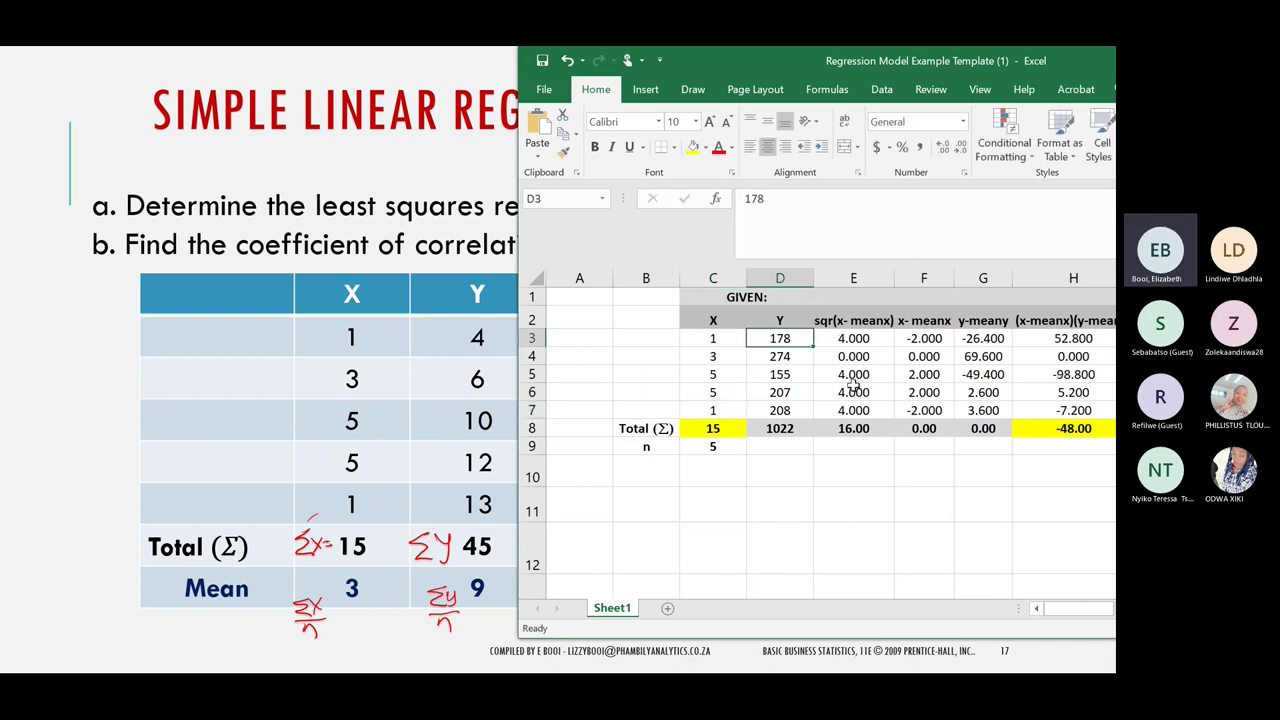
type("4")
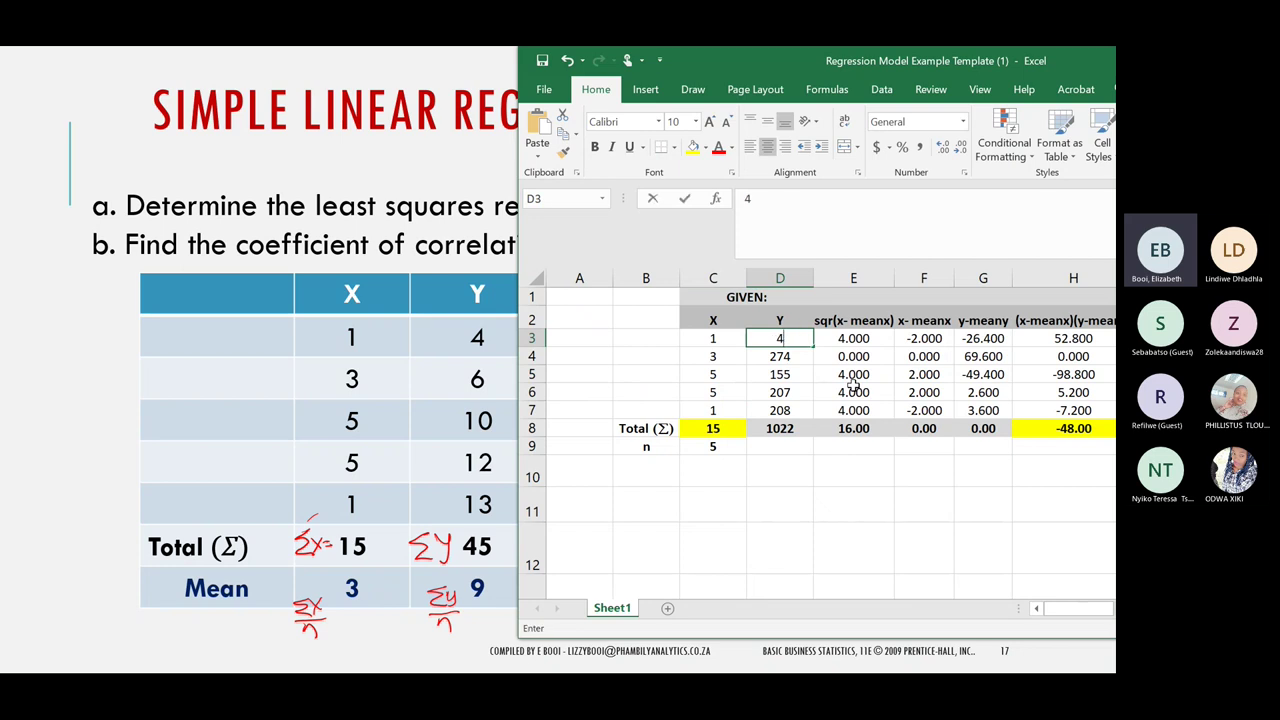
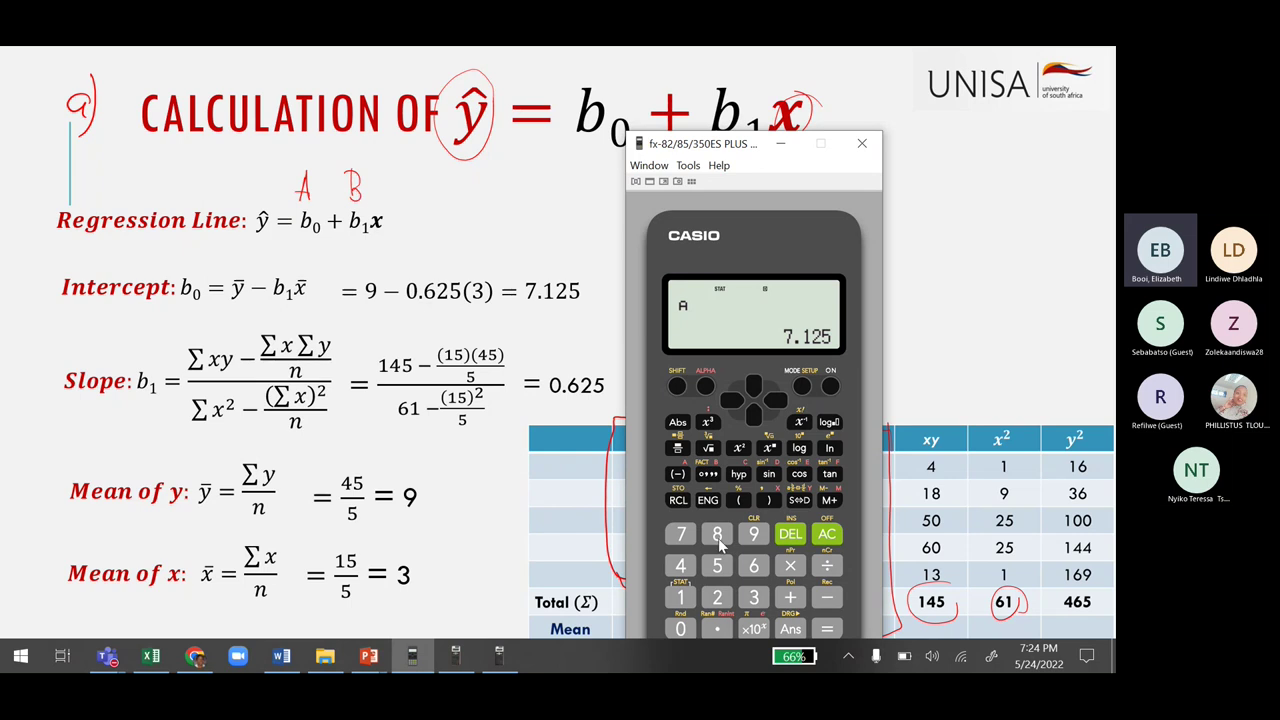
Clear the Casio calculator's display and calculate the regression slope B from its statistics regression options
left_click(830, 536)
left_click(678, 386)
left_click(684, 597)
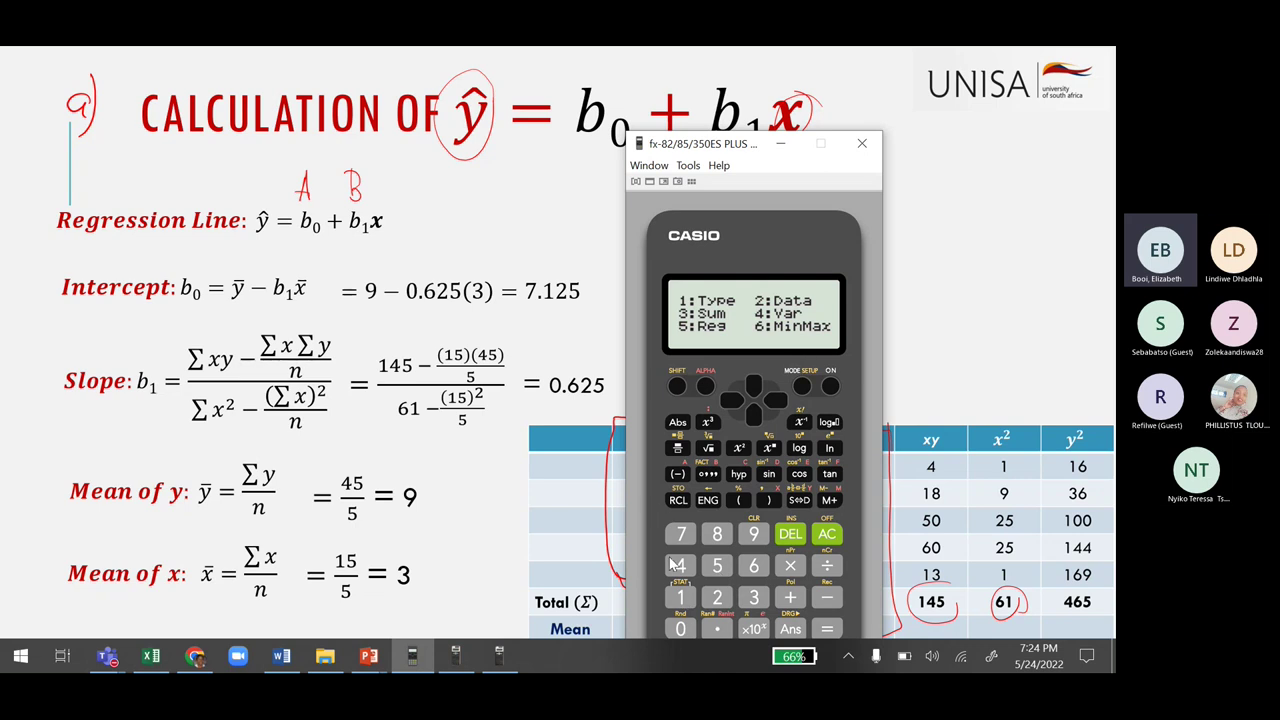
left_click(719, 575)
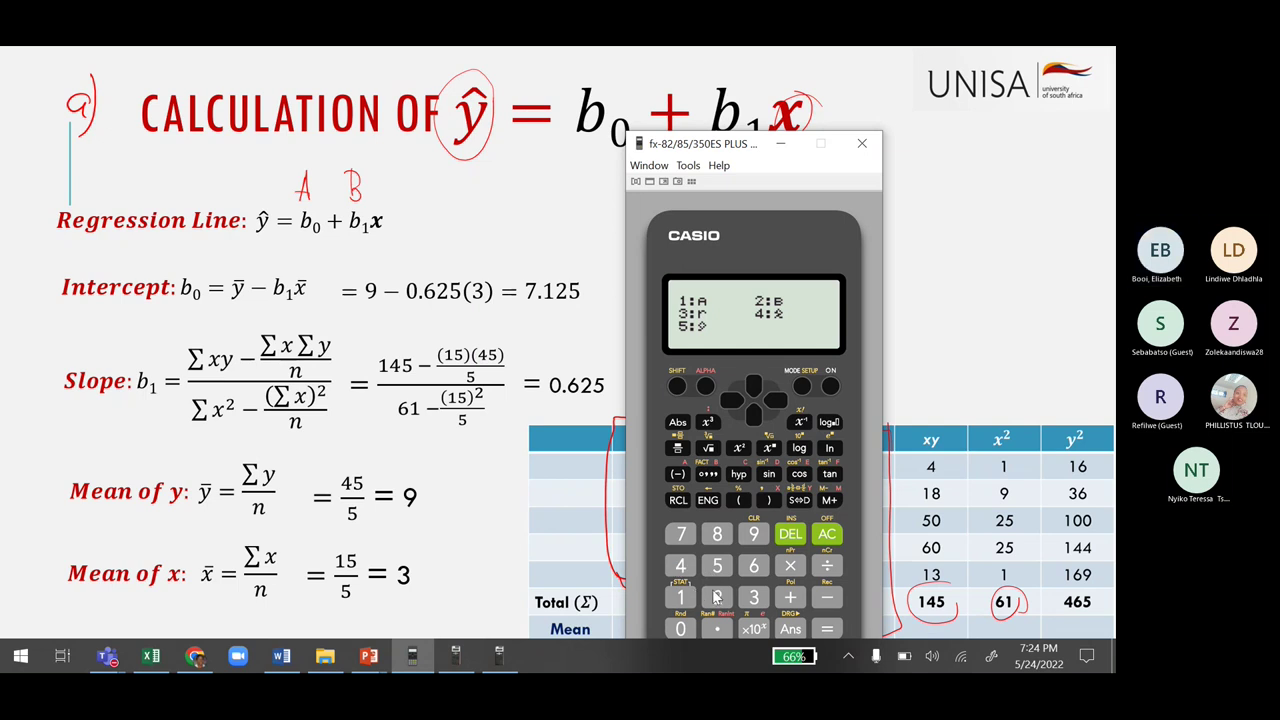
left_click(716, 597)
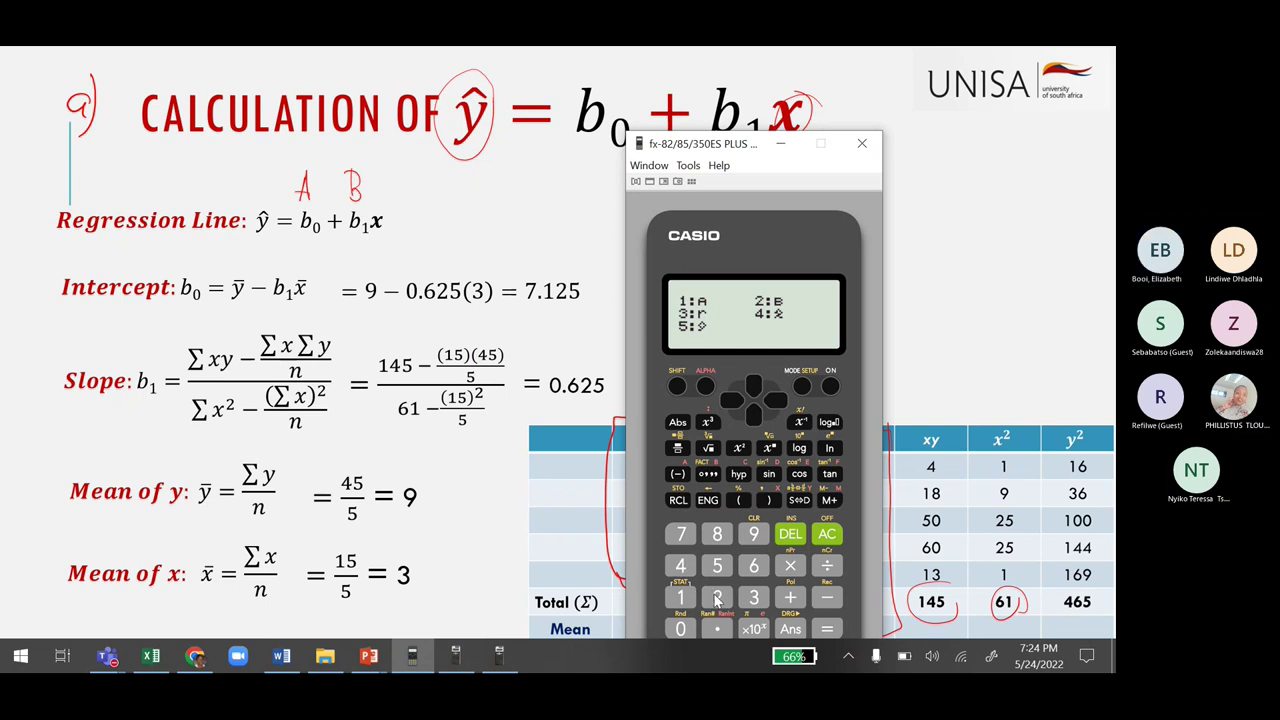
left_click(824, 630)
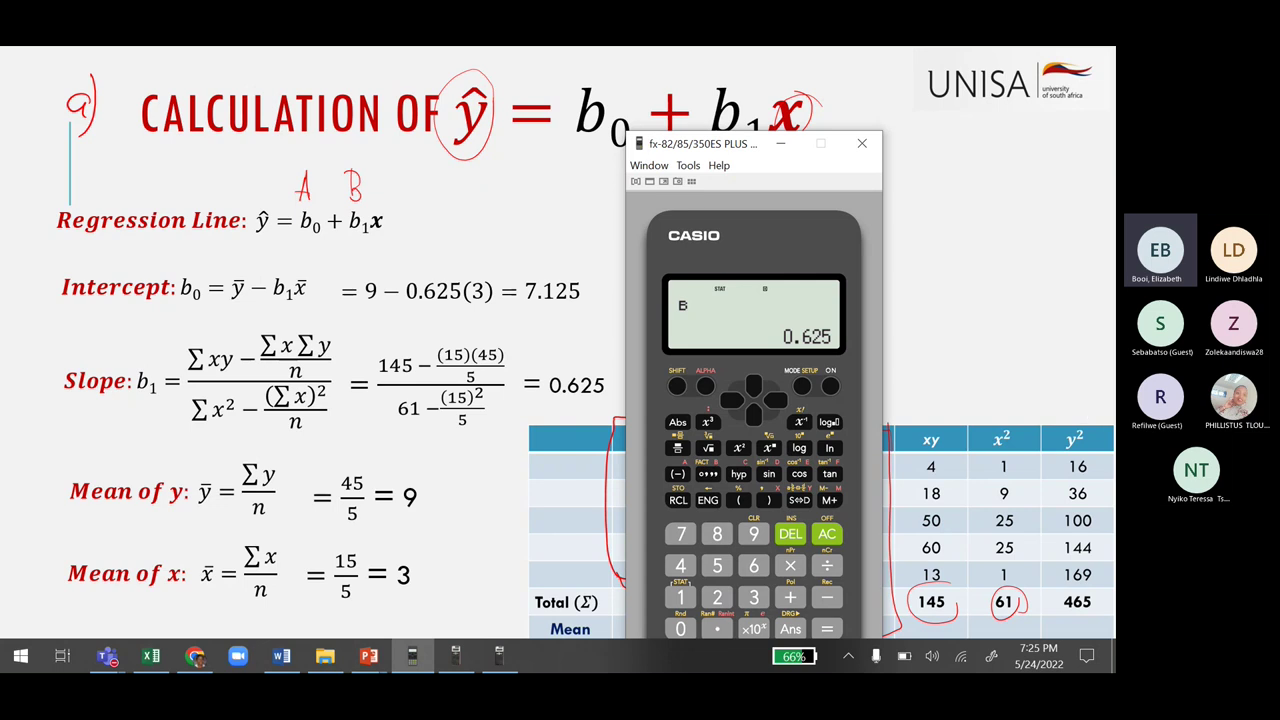
Clear the Casio display, calculate the correlation coefficient r from the statistics regression options, and square the answer
left_click(830, 535)
left_click(679, 389)
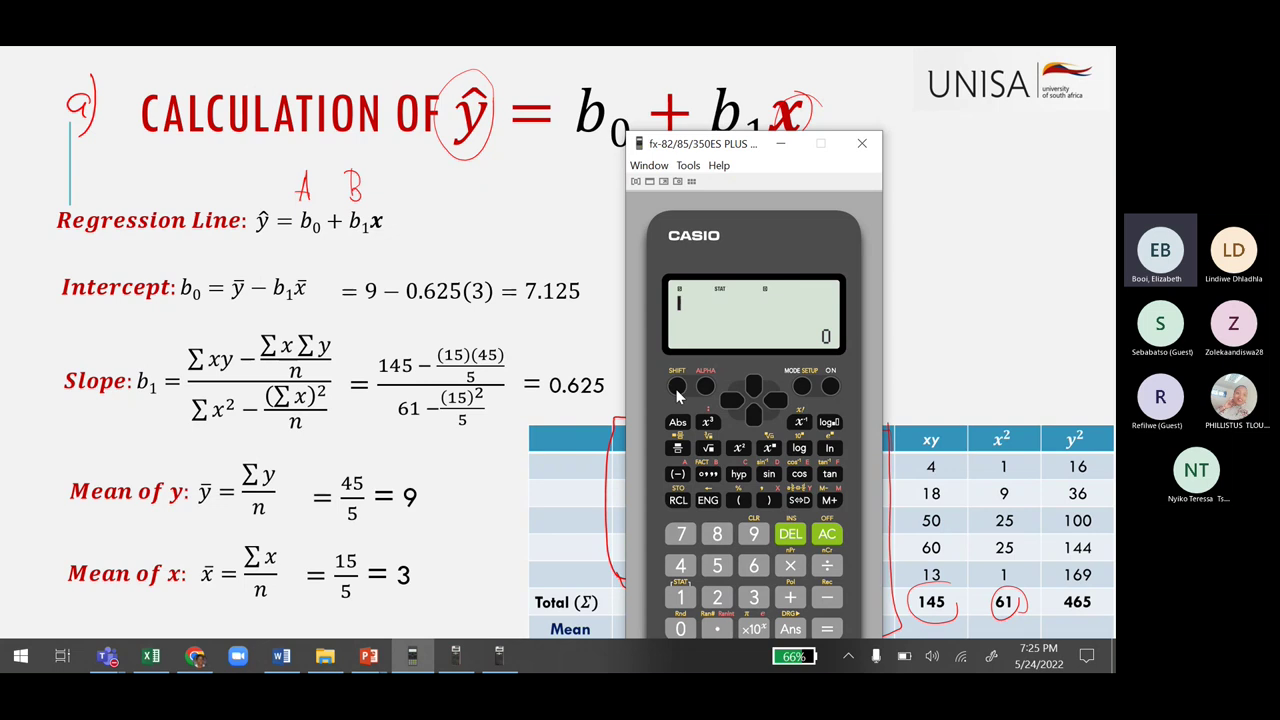
left_click(680, 600)
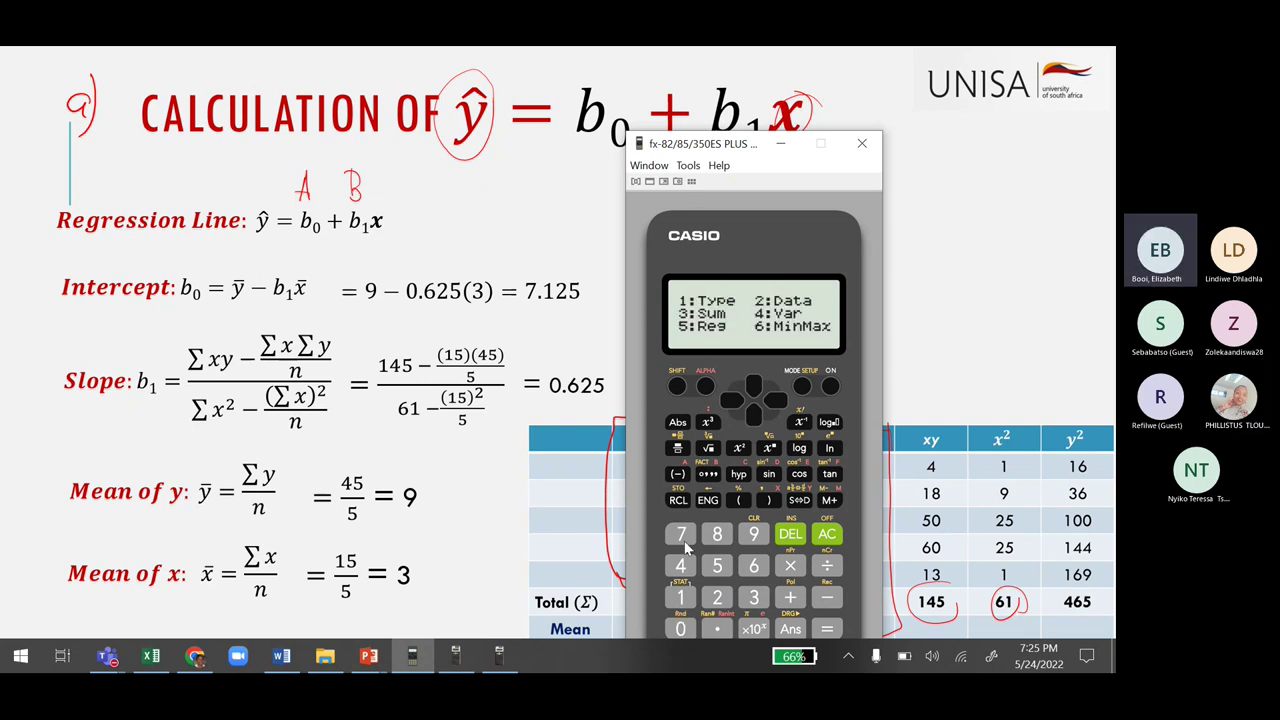
left_click(717, 566)
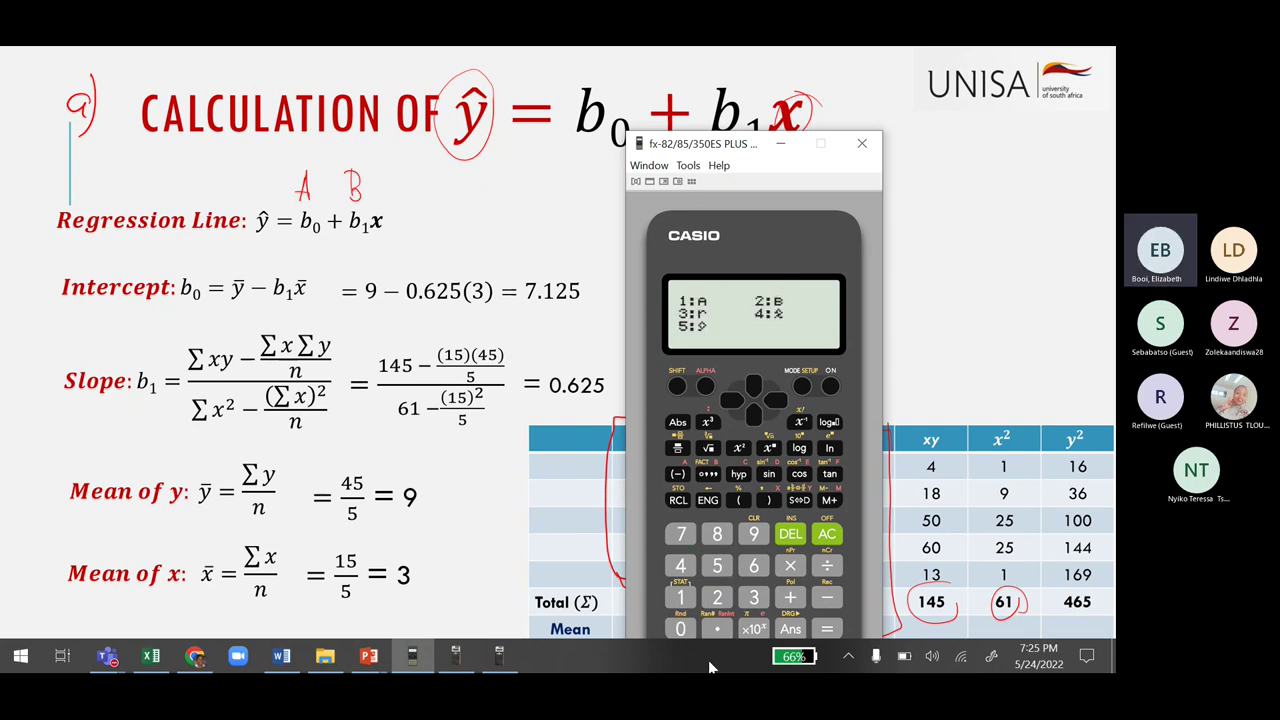
left_click(754, 597)
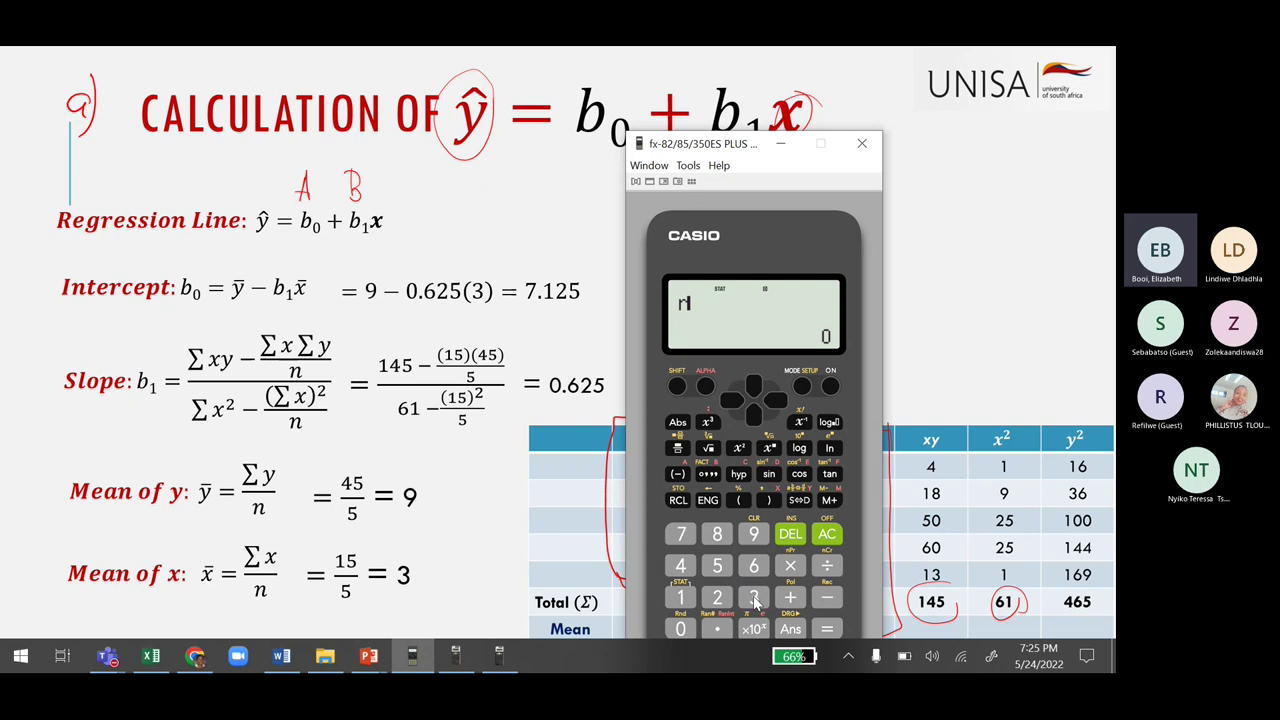
left_click(831, 631)
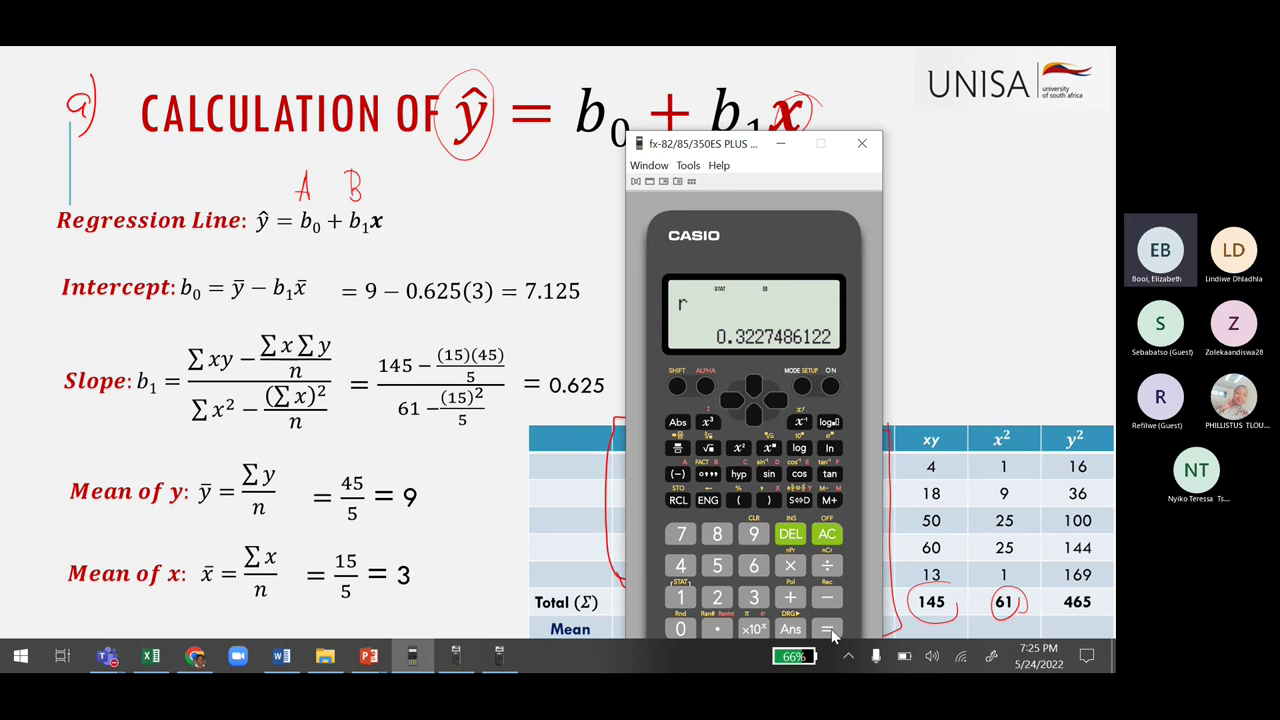
left_click(739, 449)
left_click(830, 630)
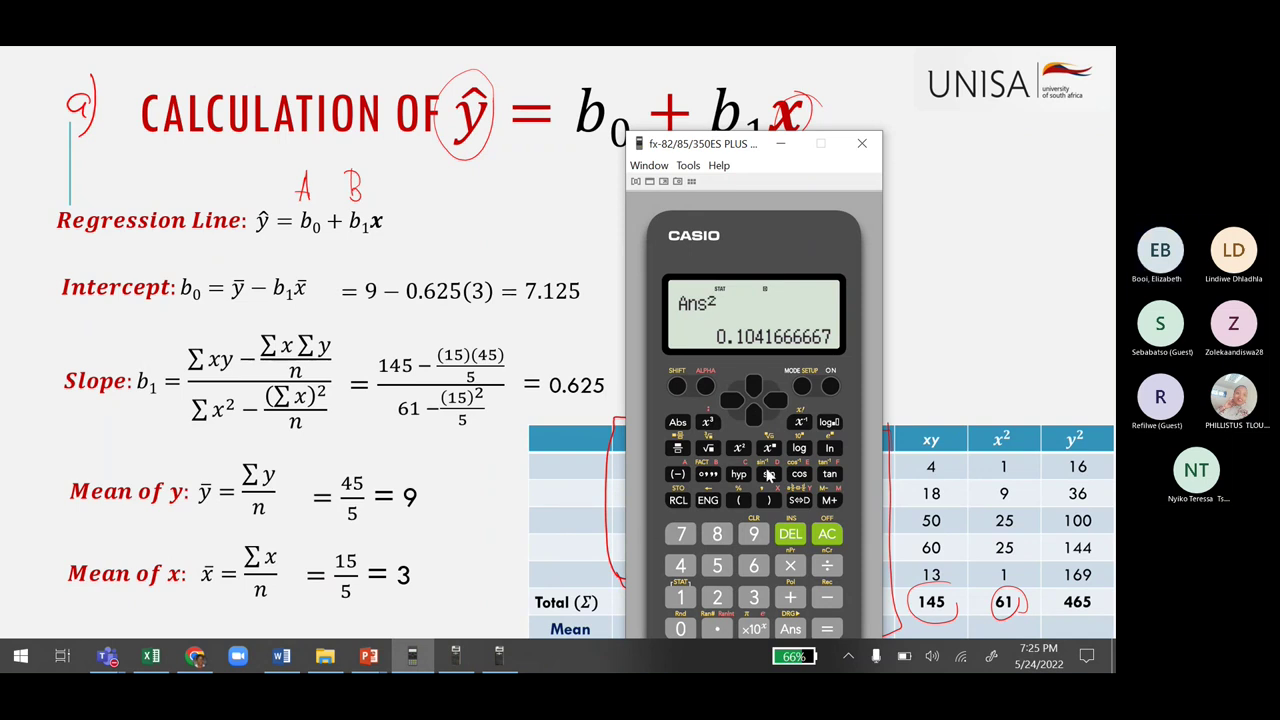
Clear the display and calculate the mean of x from the calculator's statistics variable options
left_click(836, 533)
left_click(677, 386)
left_click(681, 597)
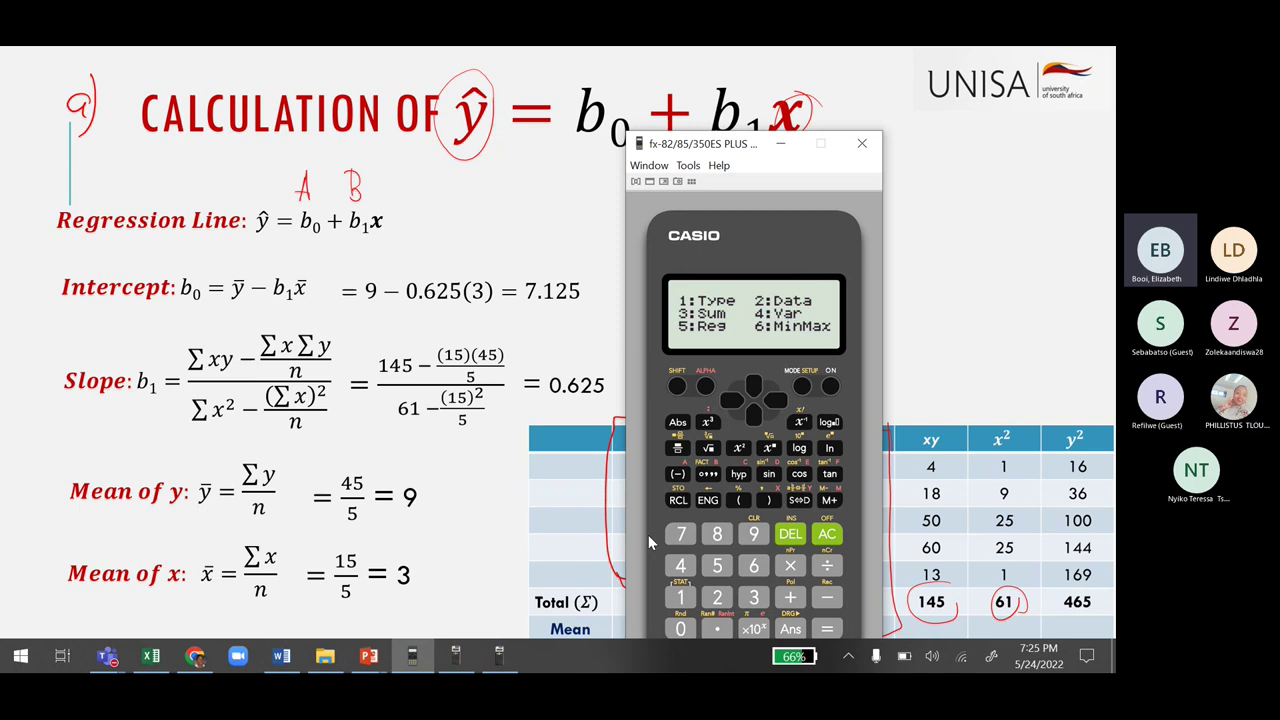
left_click(679, 570)
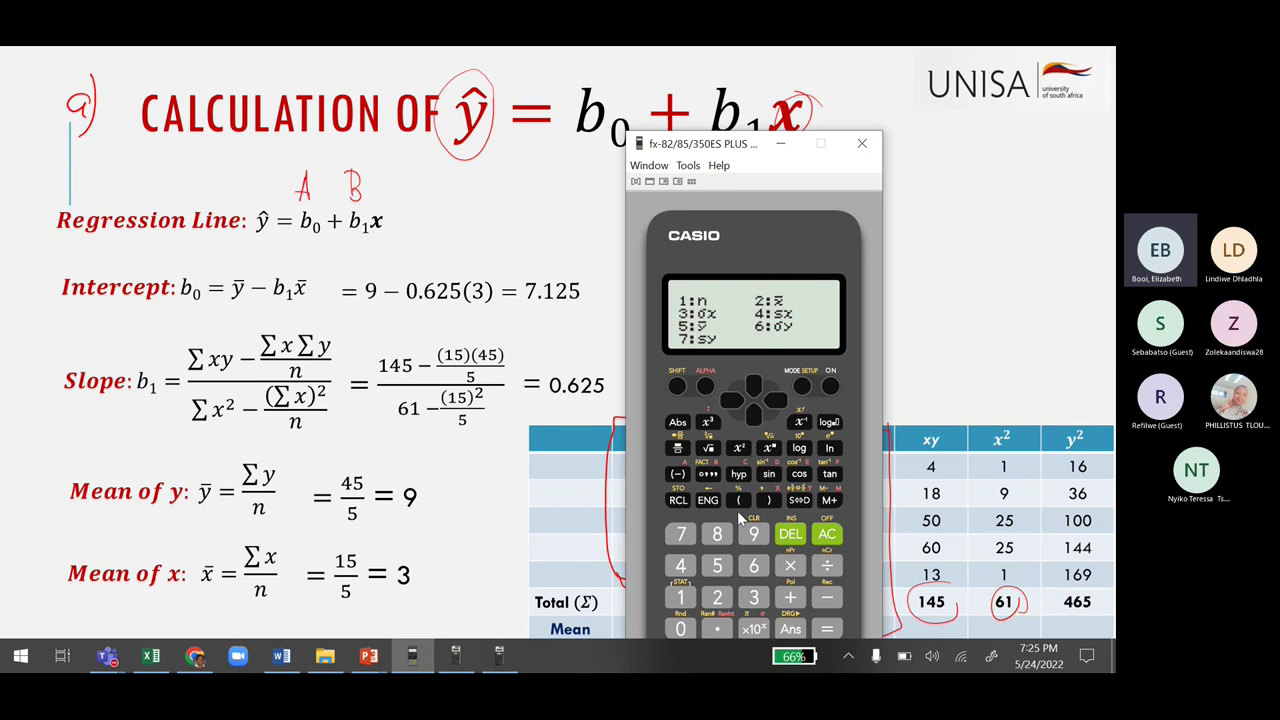
left_click(720, 597)
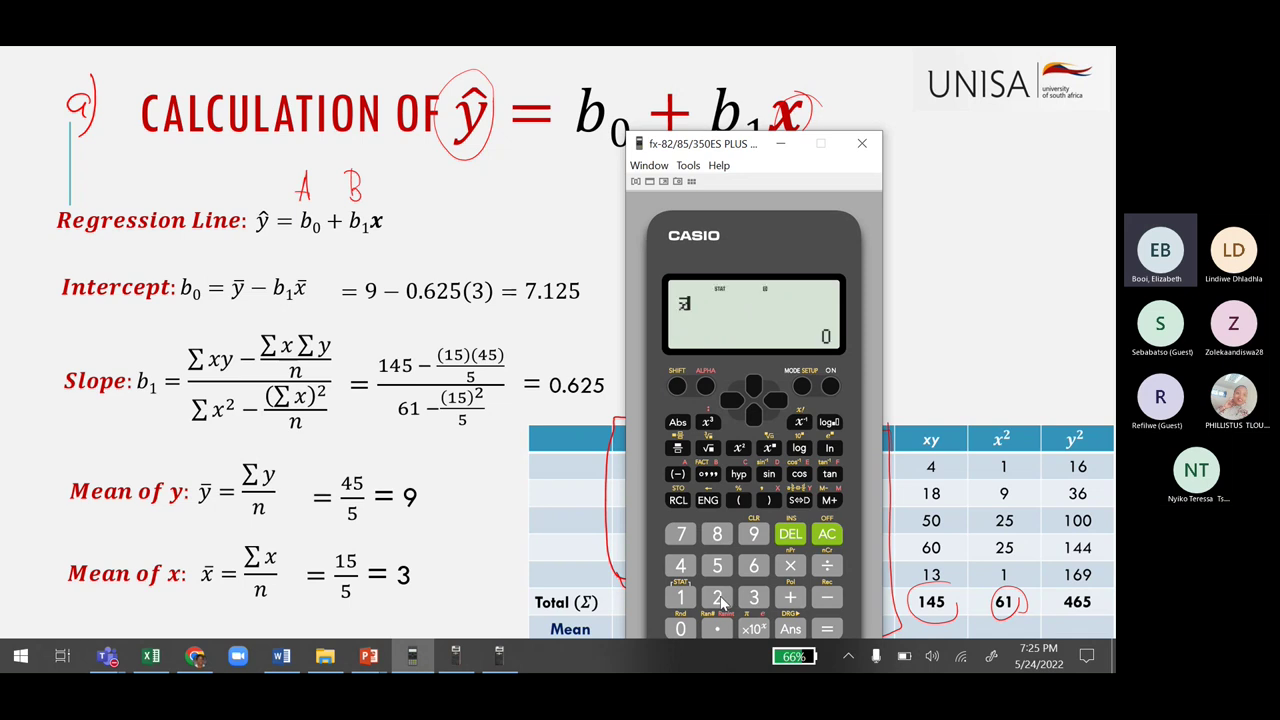
left_click(825, 634)
Calculate the mean of y from the calculator's statistics variable options
left_click(679, 598)
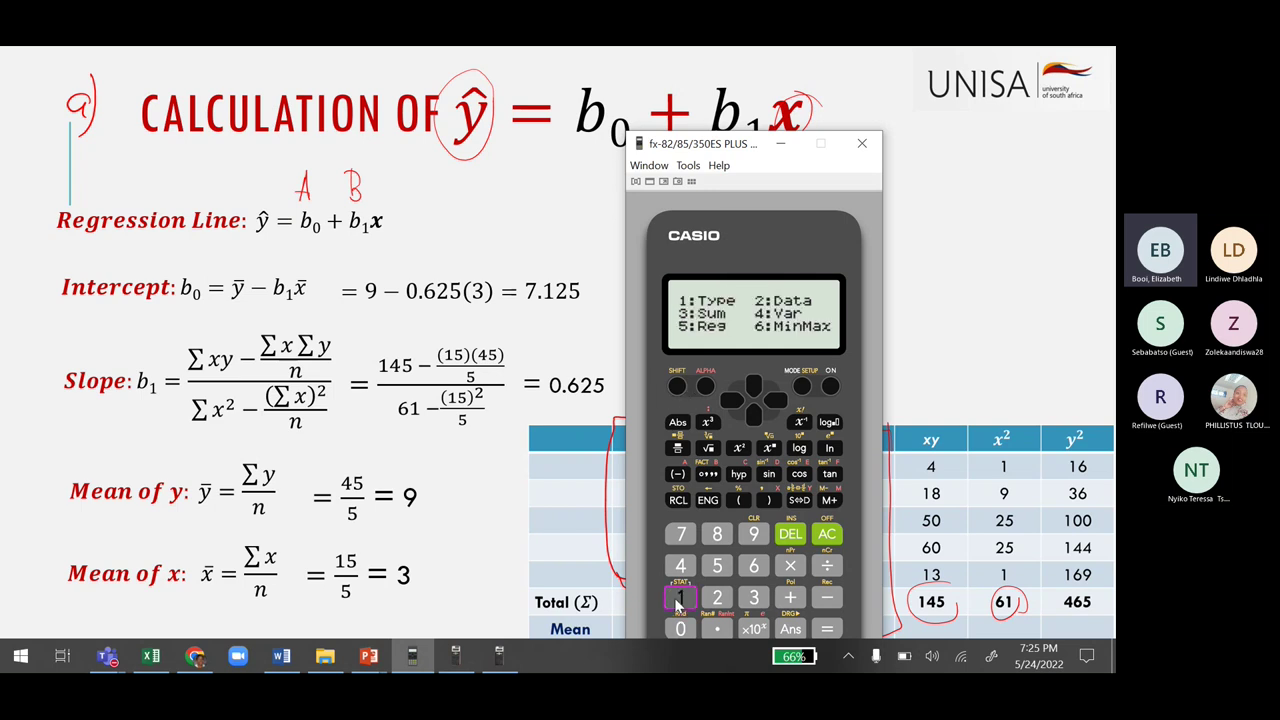
left_click(682, 566)
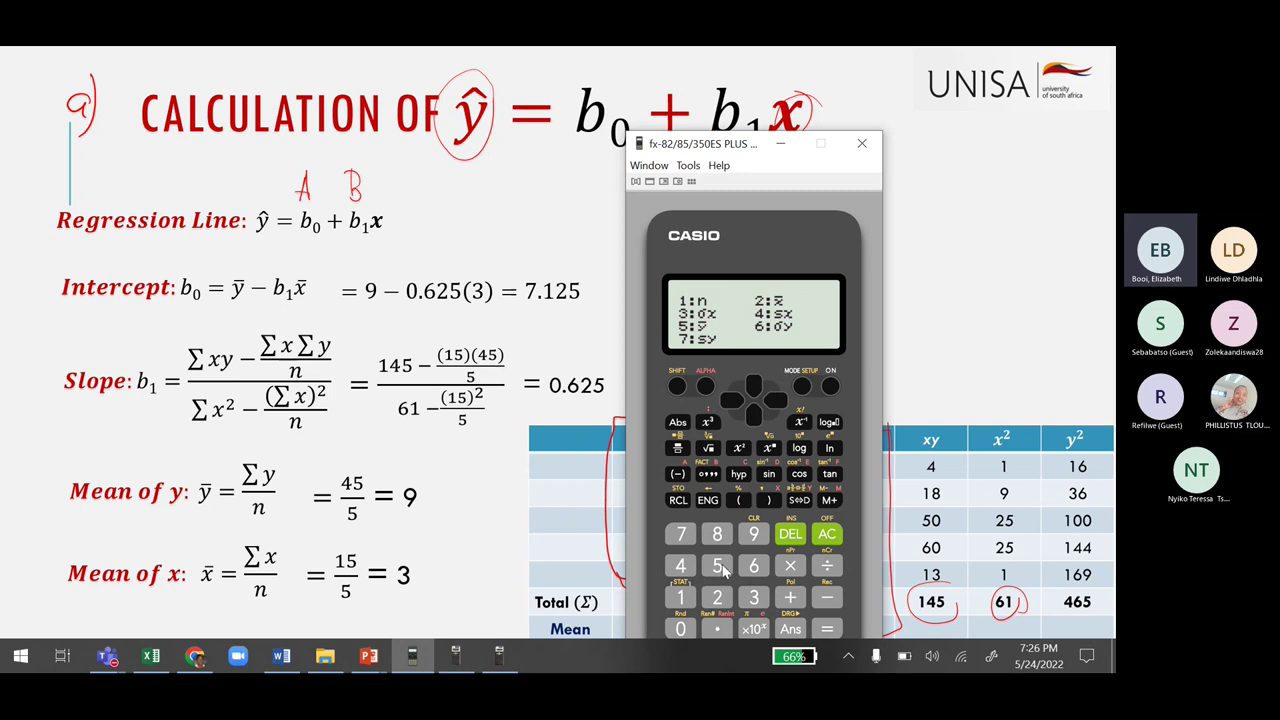
left_click(722, 567)
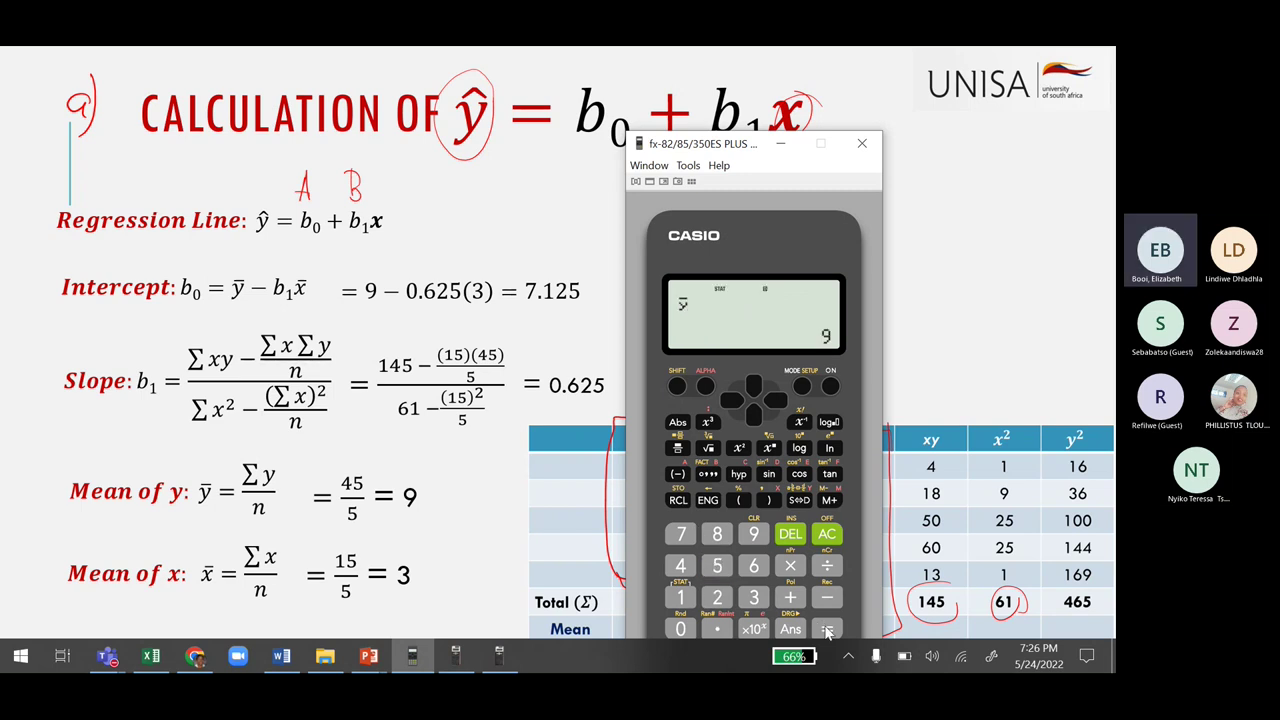
Minimise the Casio calculator, switch to the SHARP EL-531TG calculator and move its window clear of the slide's X and Y columns
left_click(781, 146)
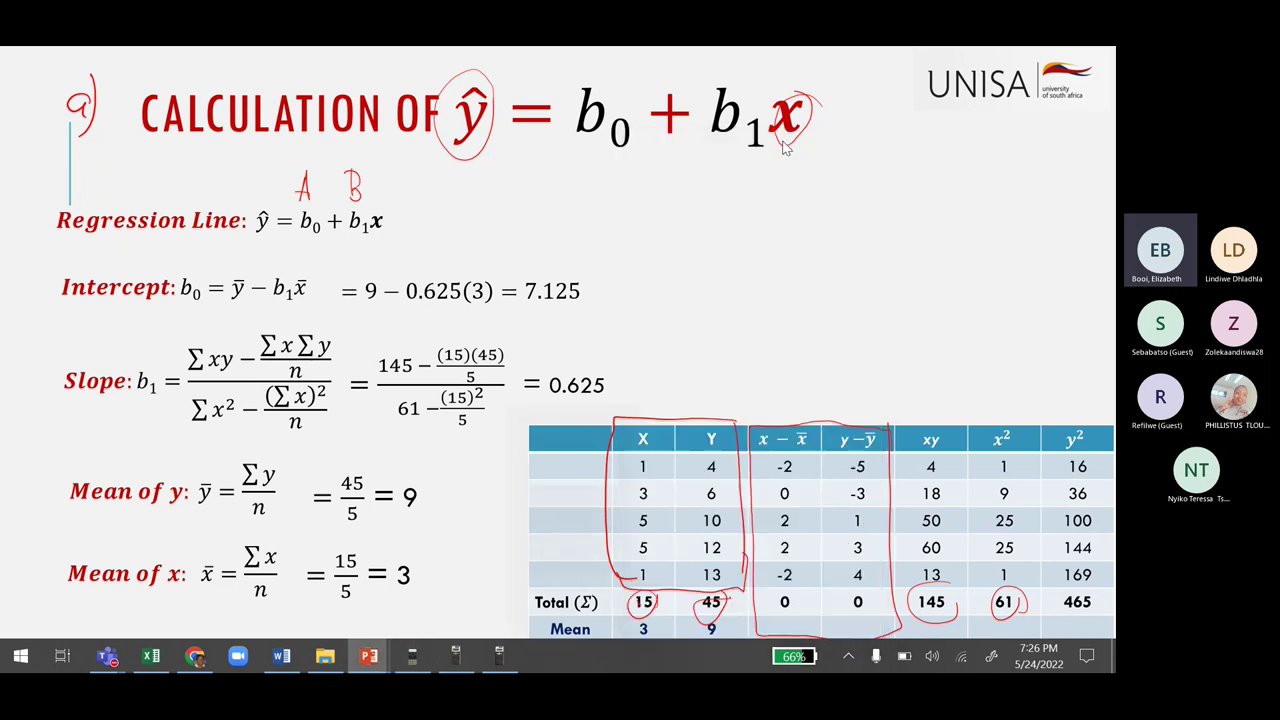
left_click(500, 657)
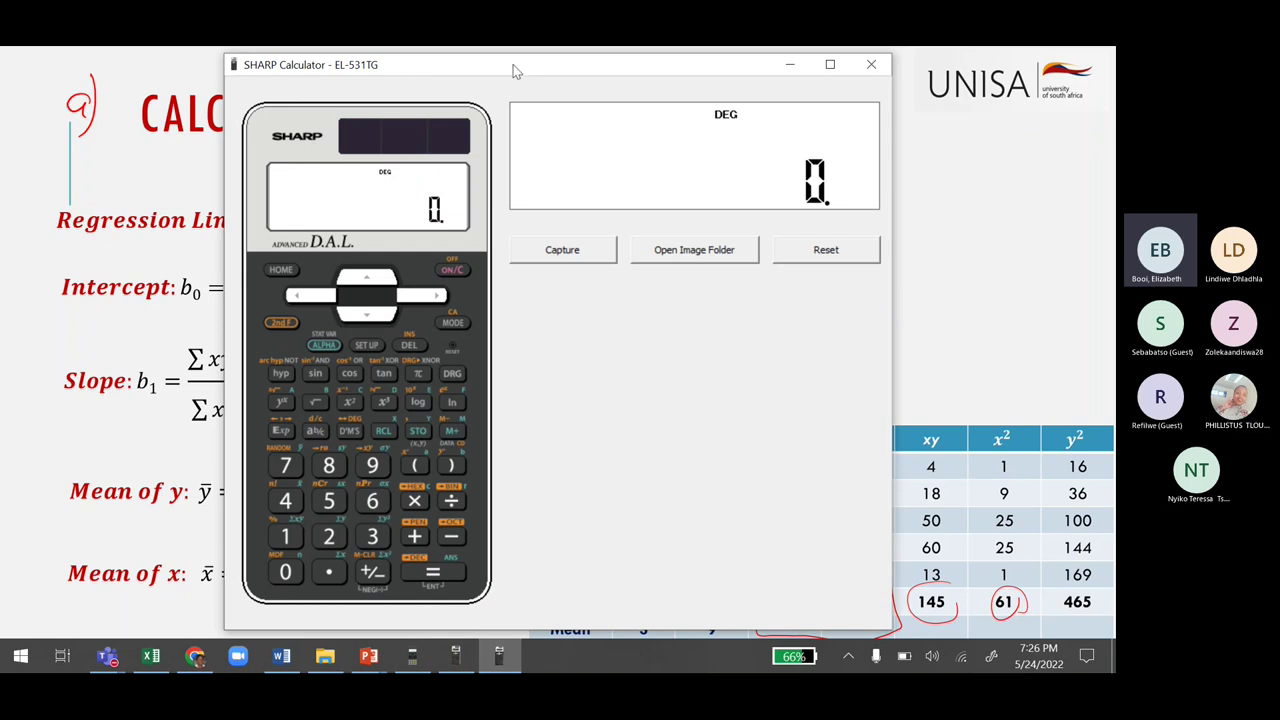
left_click_drag(513, 70, 245, 79)
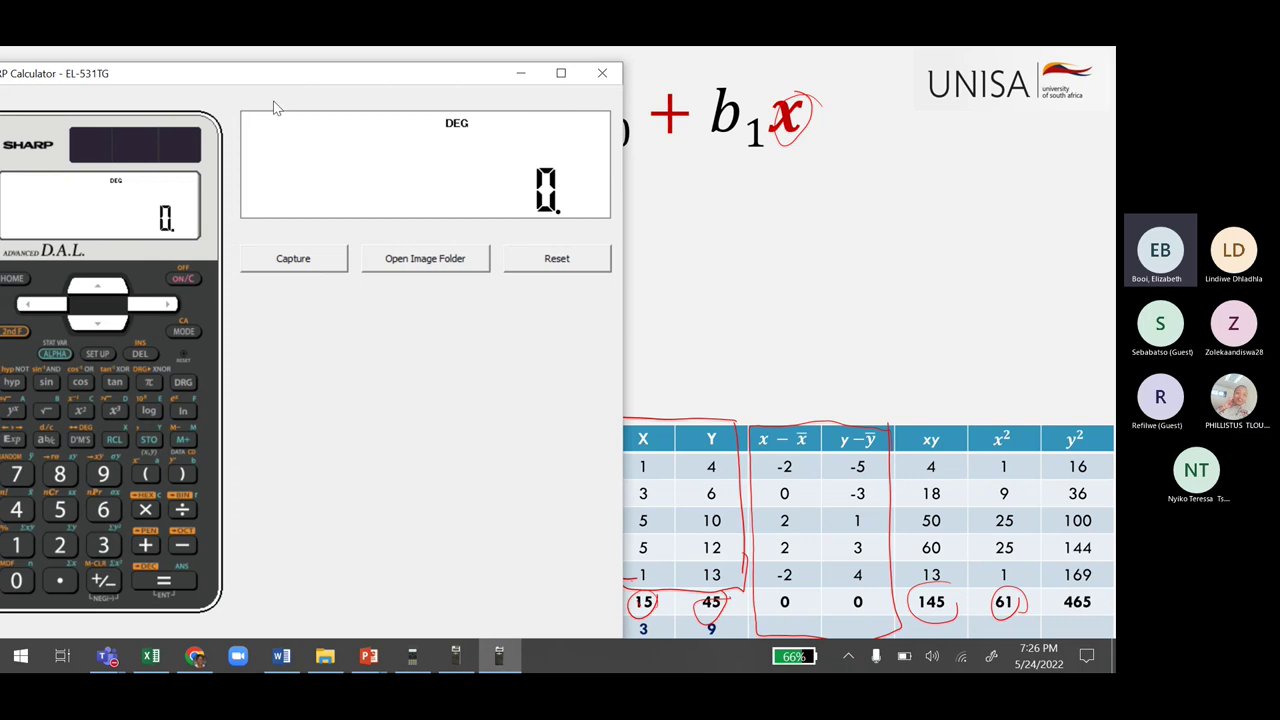
left_click_drag(259, 71, 407, 66)
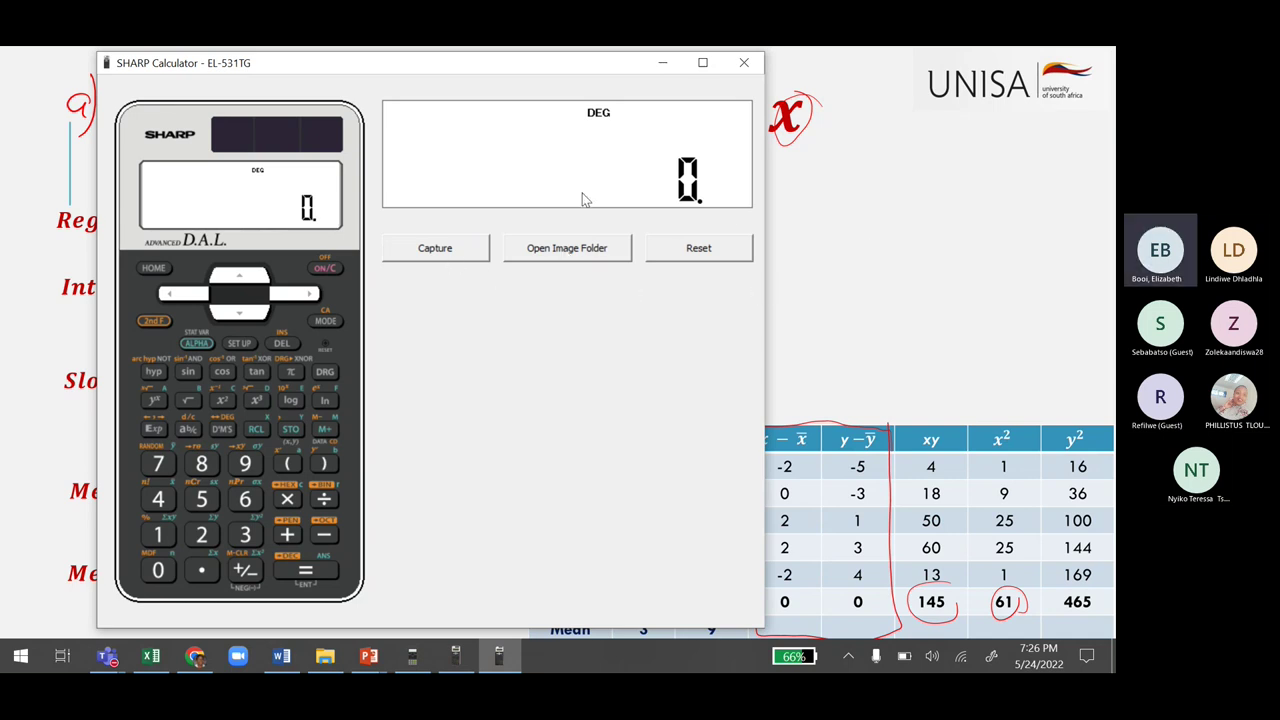
left_click_drag(214, 63, 88, 98)
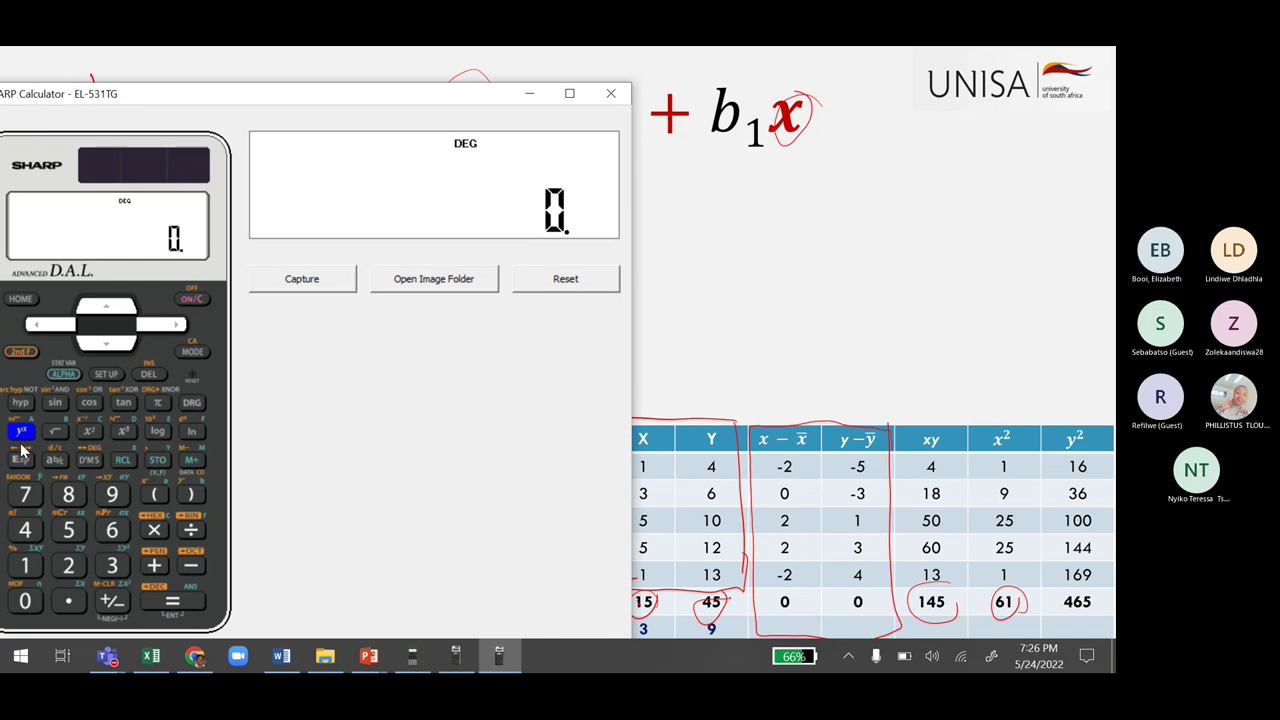
Set the SHARP calculator to statistics mode with the LINE regression type
left_click(192, 352)
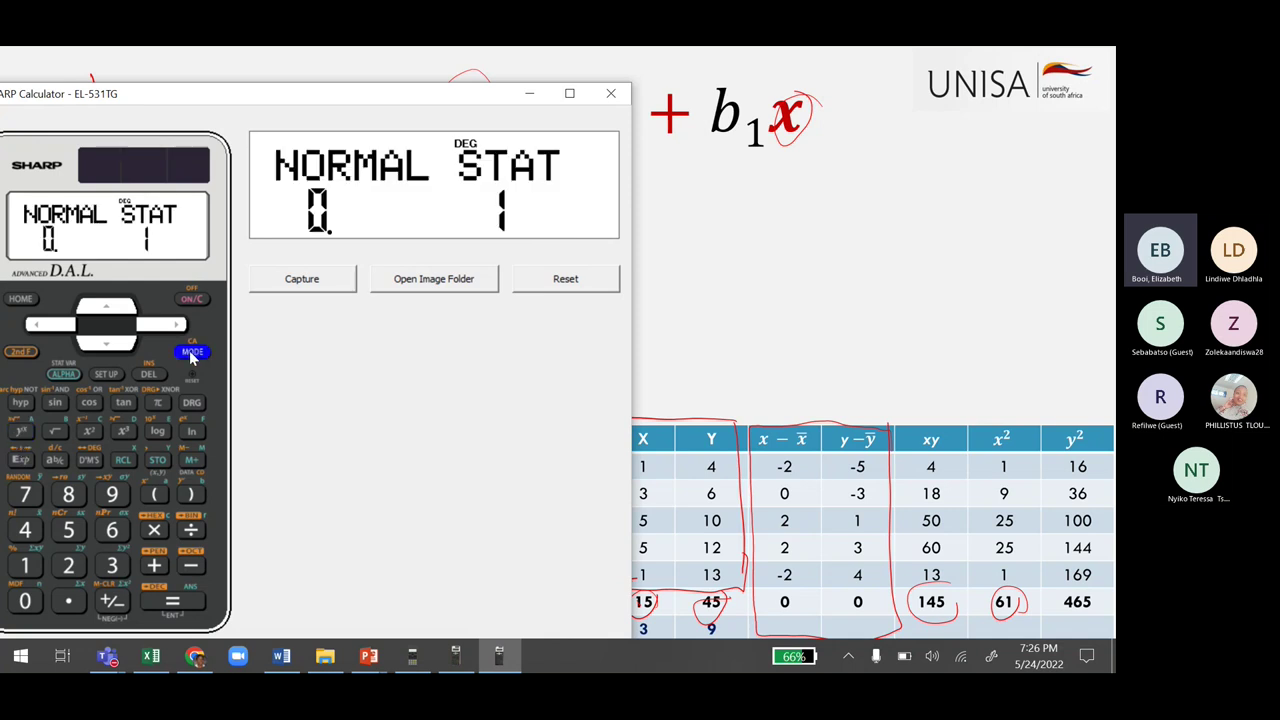
left_click(25, 566)
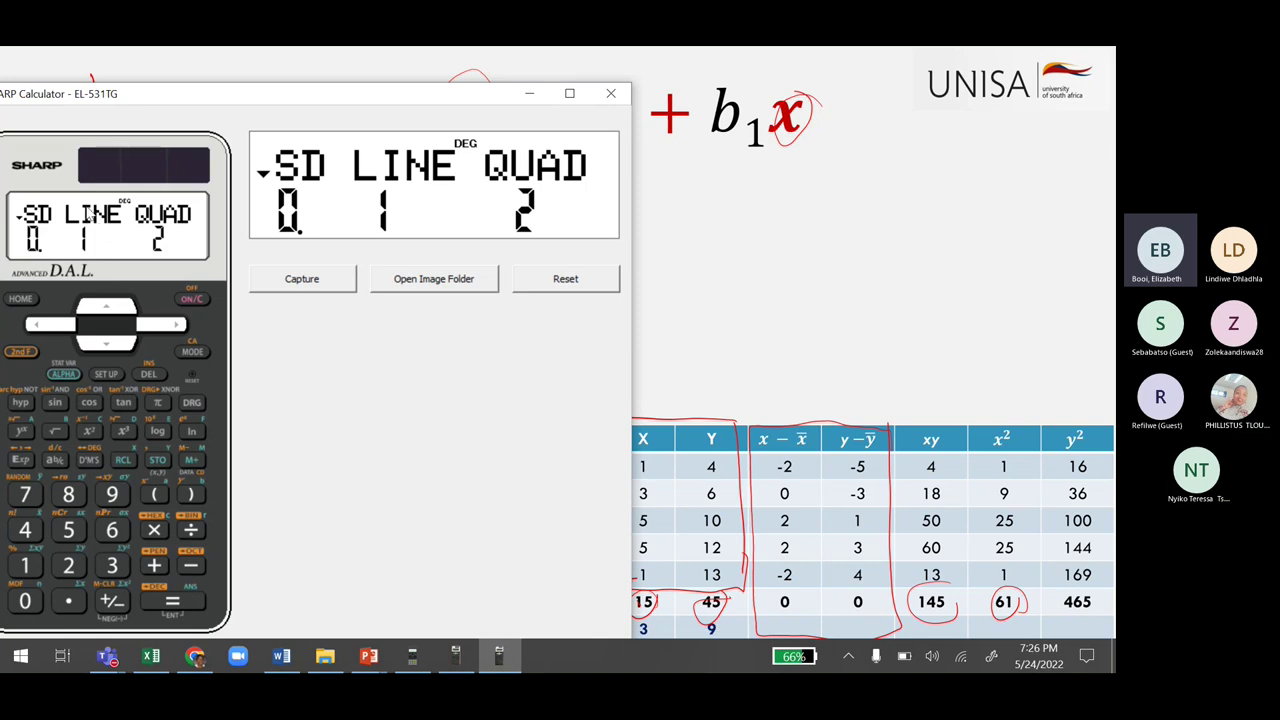
left_click(25, 566)
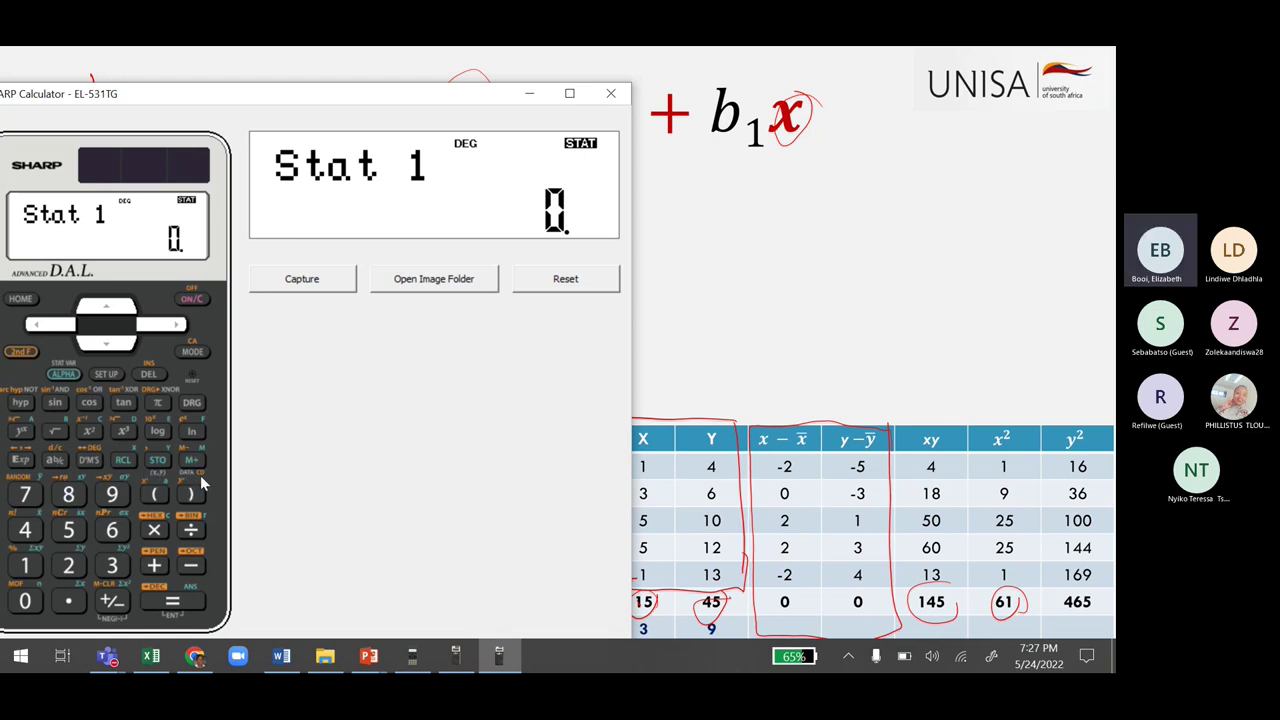
Store the slide's first two X,Y data pairs, 1,4 and 3,6, in the SHARP calculator
left_click(25, 566)
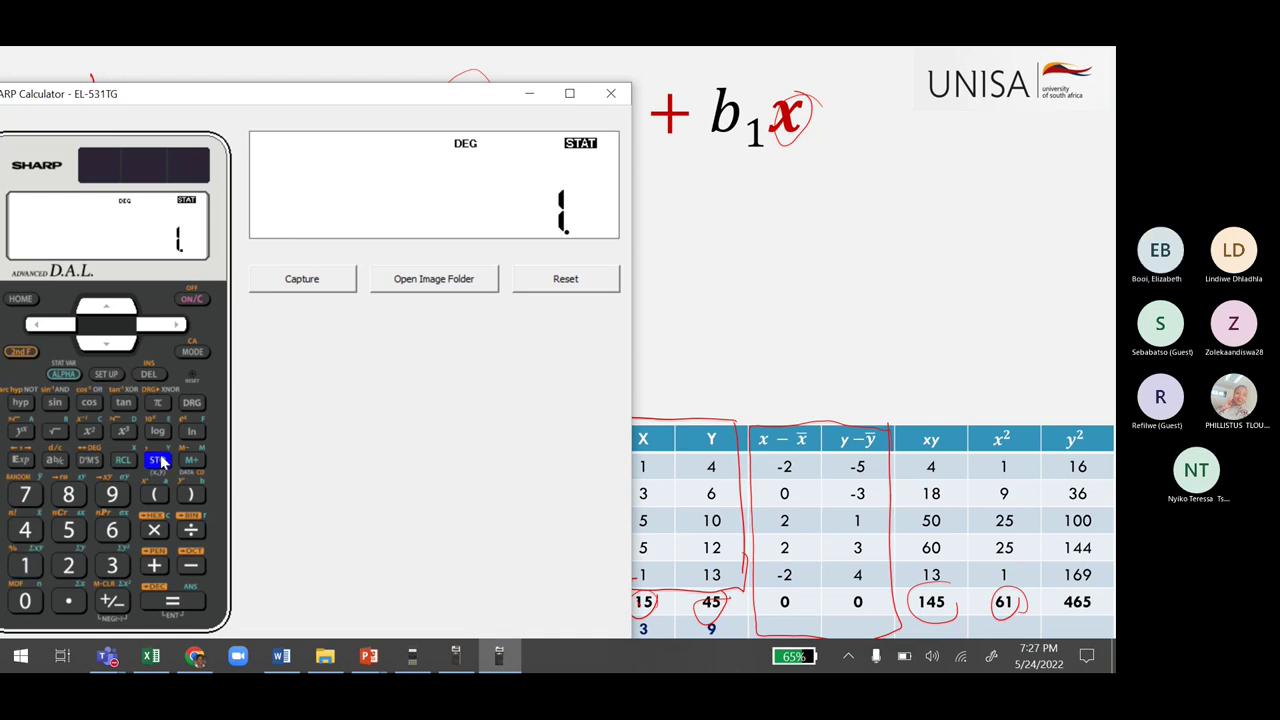
left_click(160, 460)
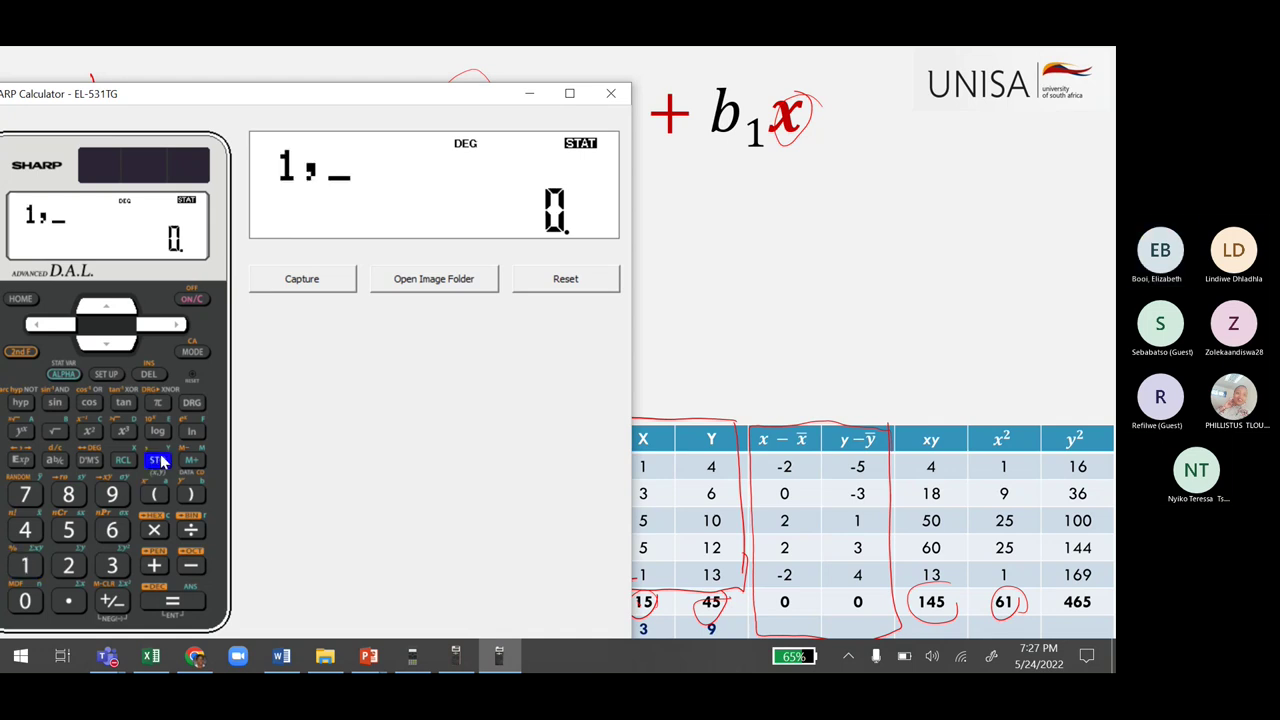
left_click(30, 531)
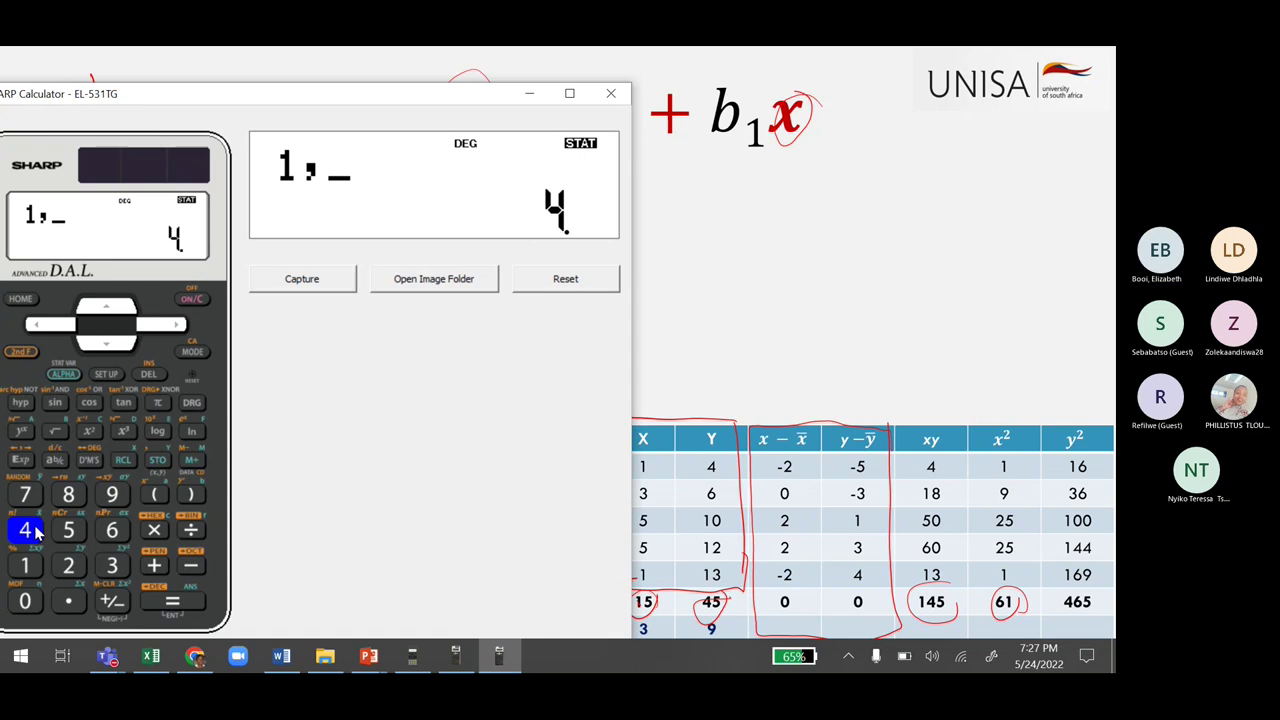
left_click(183, 470)
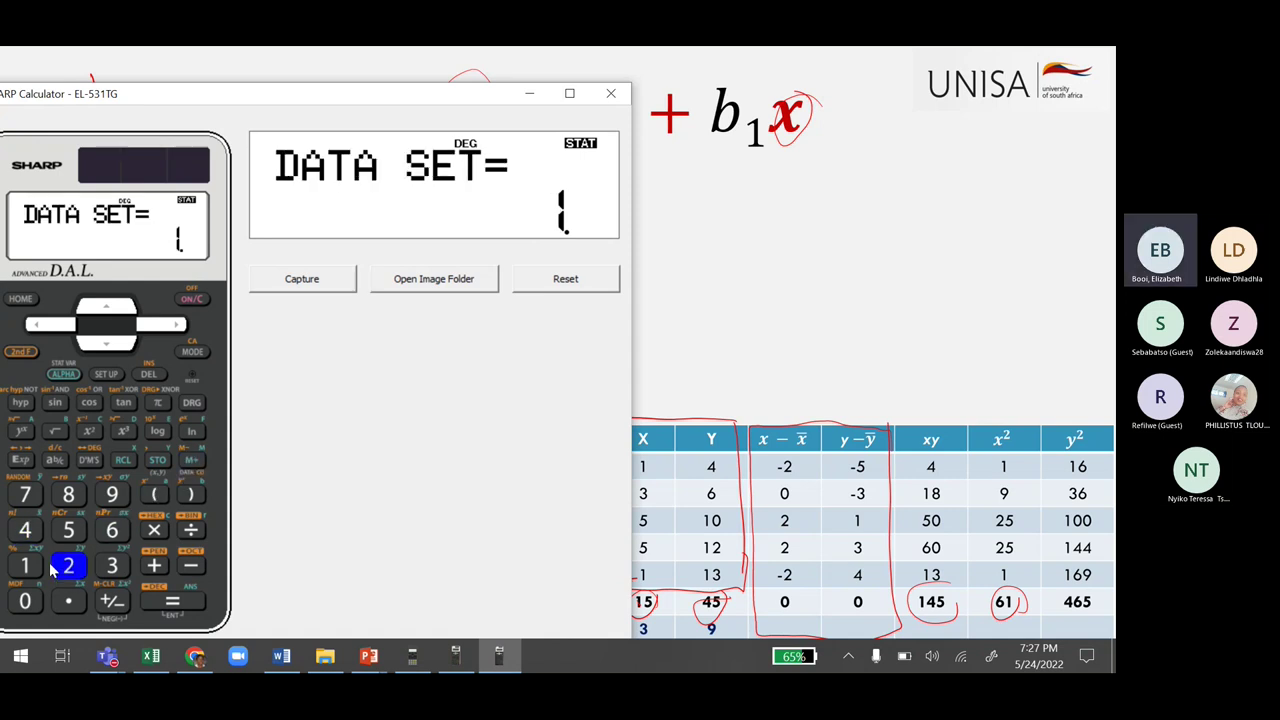
left_click(111, 567)
left_click(157, 467)
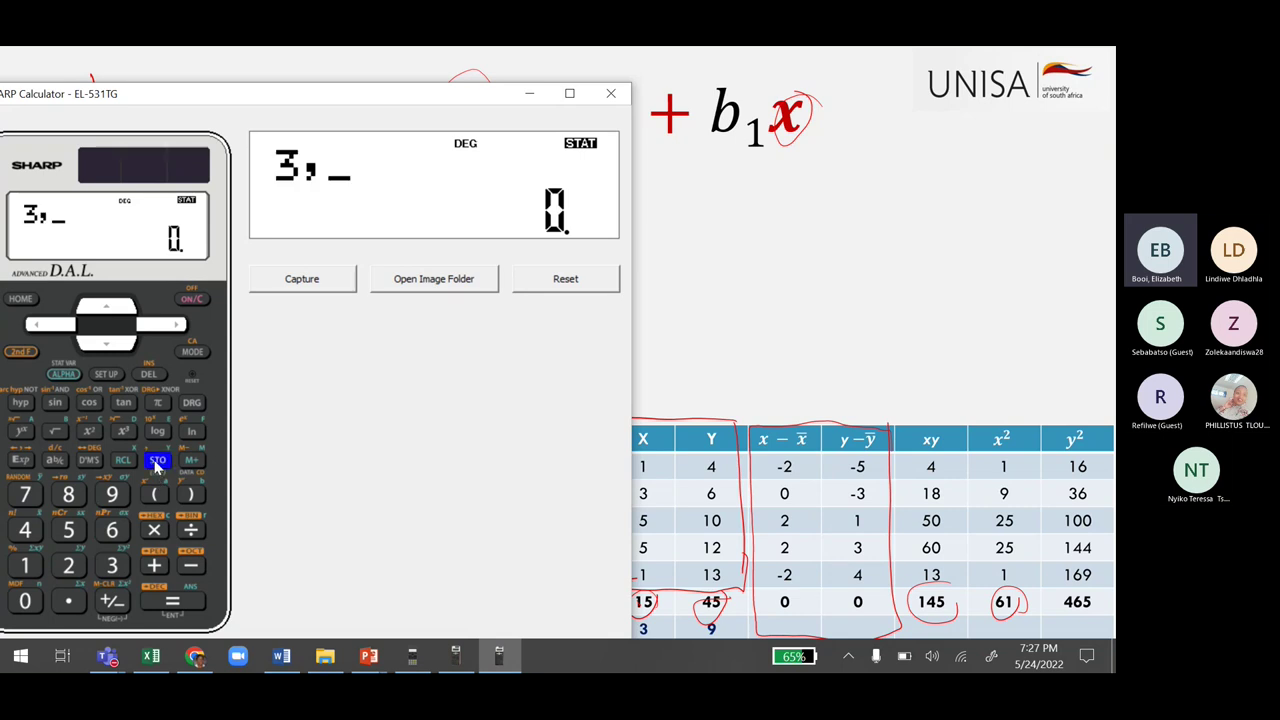
left_click(112, 535)
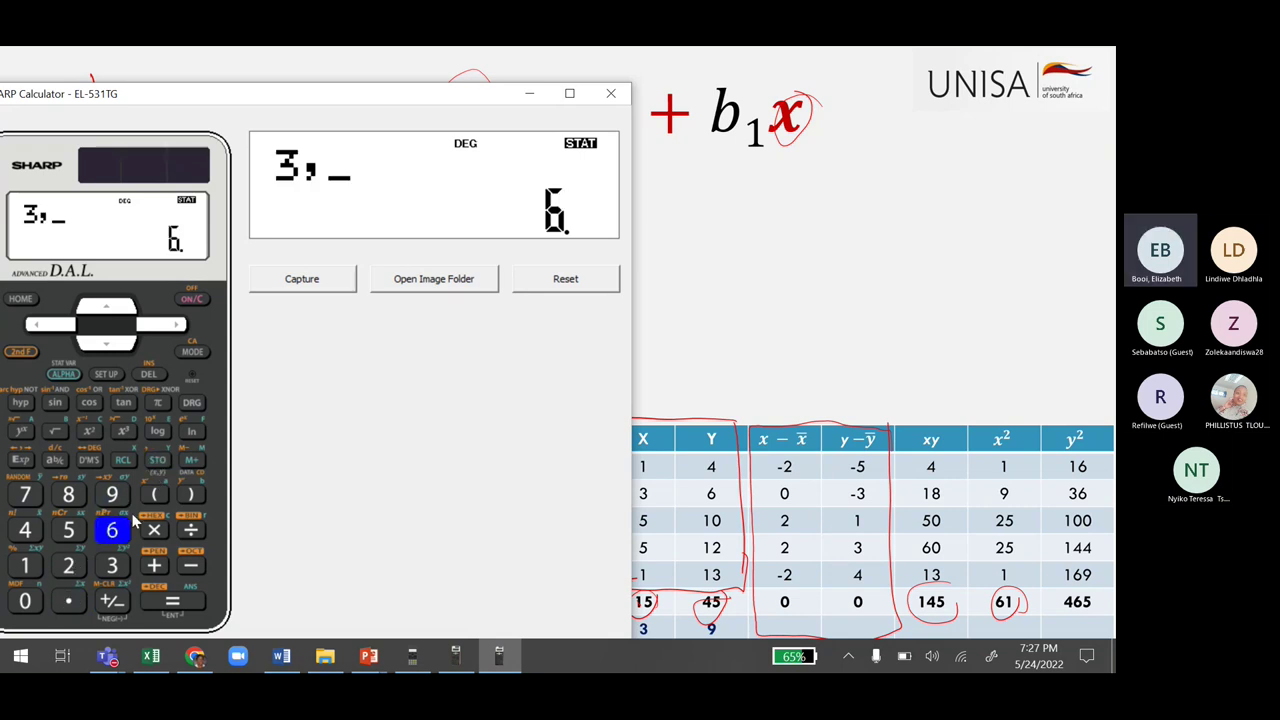
left_click(193, 462)
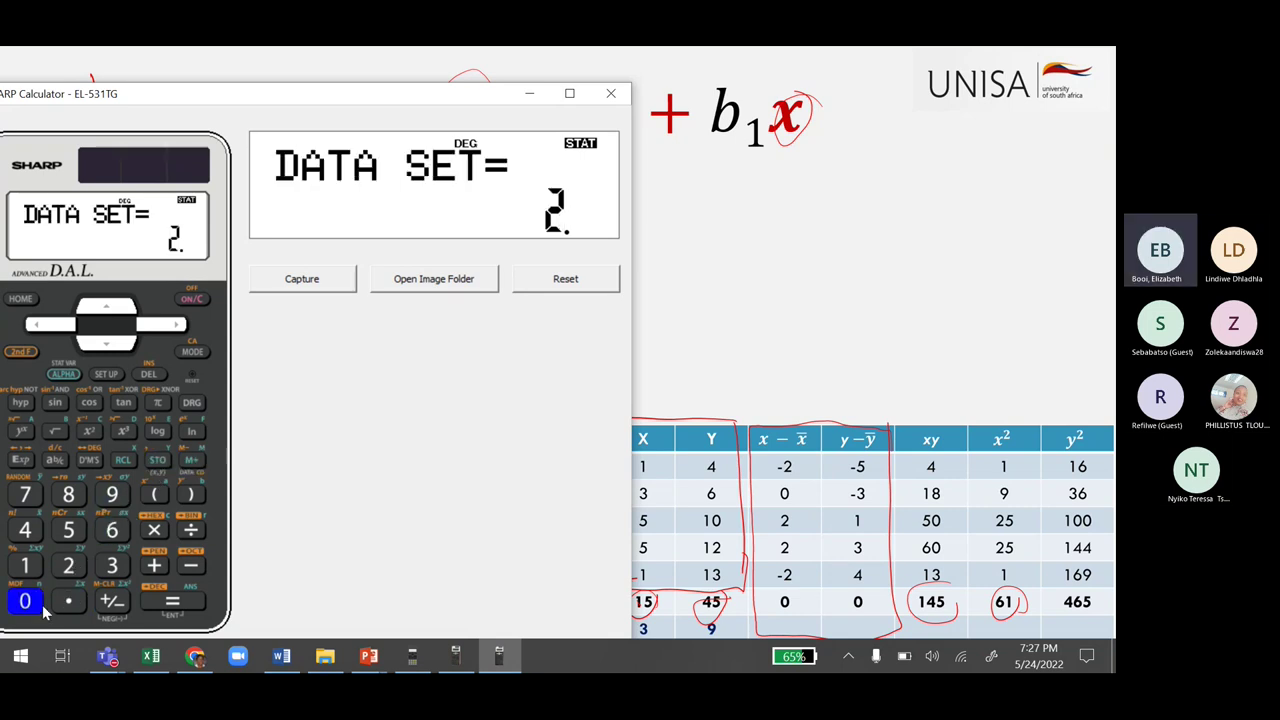
Store the third and fourth data pairs, 5,10 and 5,12, in the SHARP calculator
left_click(68, 533)
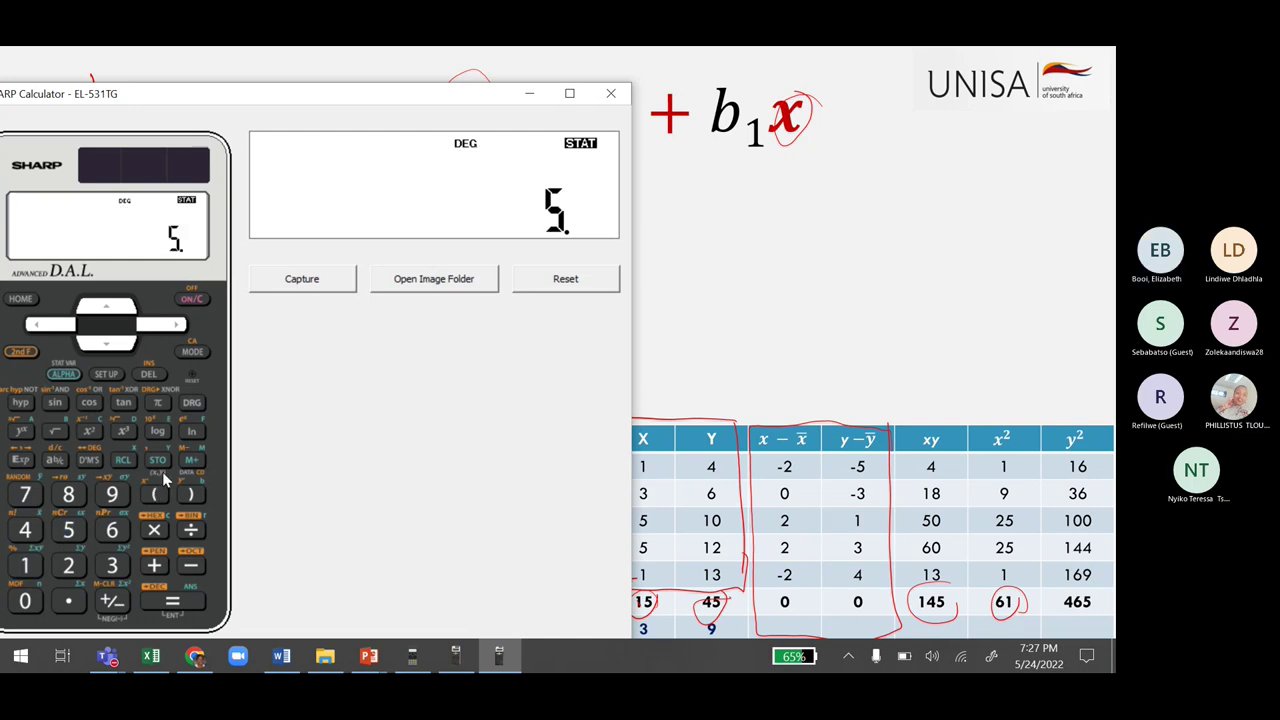
left_click(157, 461)
left_click(25, 566)
left_click(25, 601)
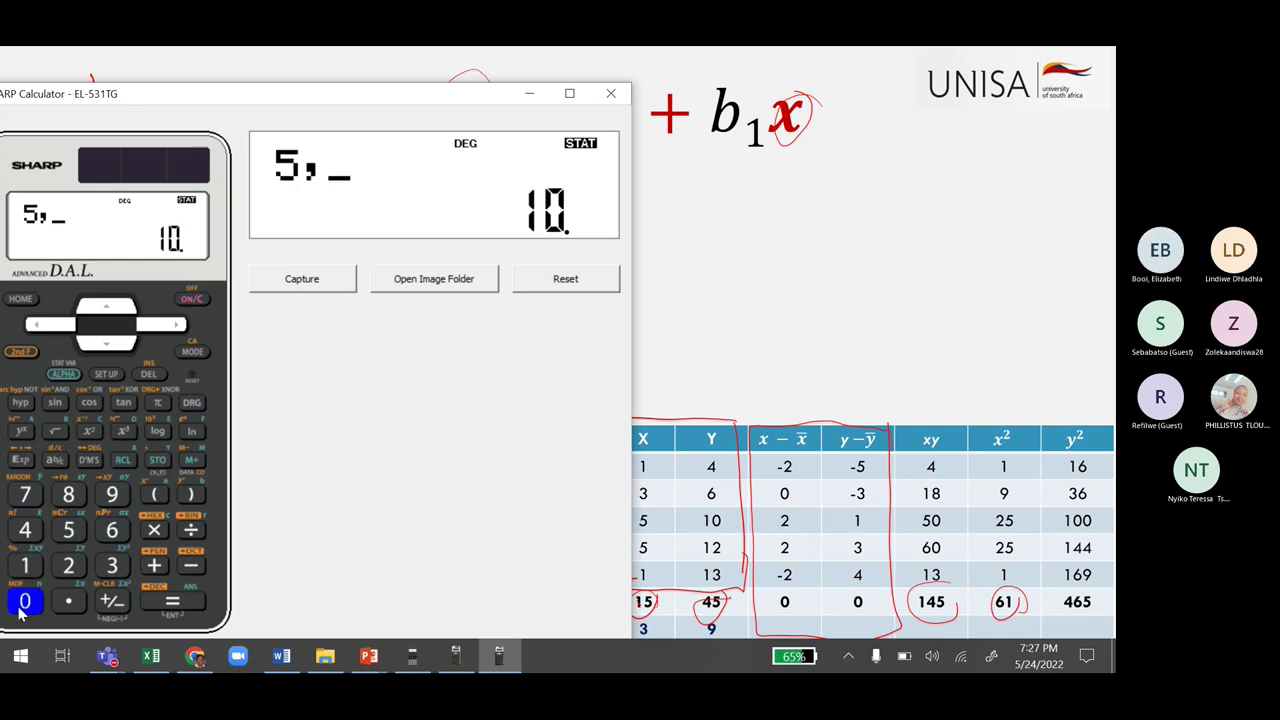
left_click(191, 460)
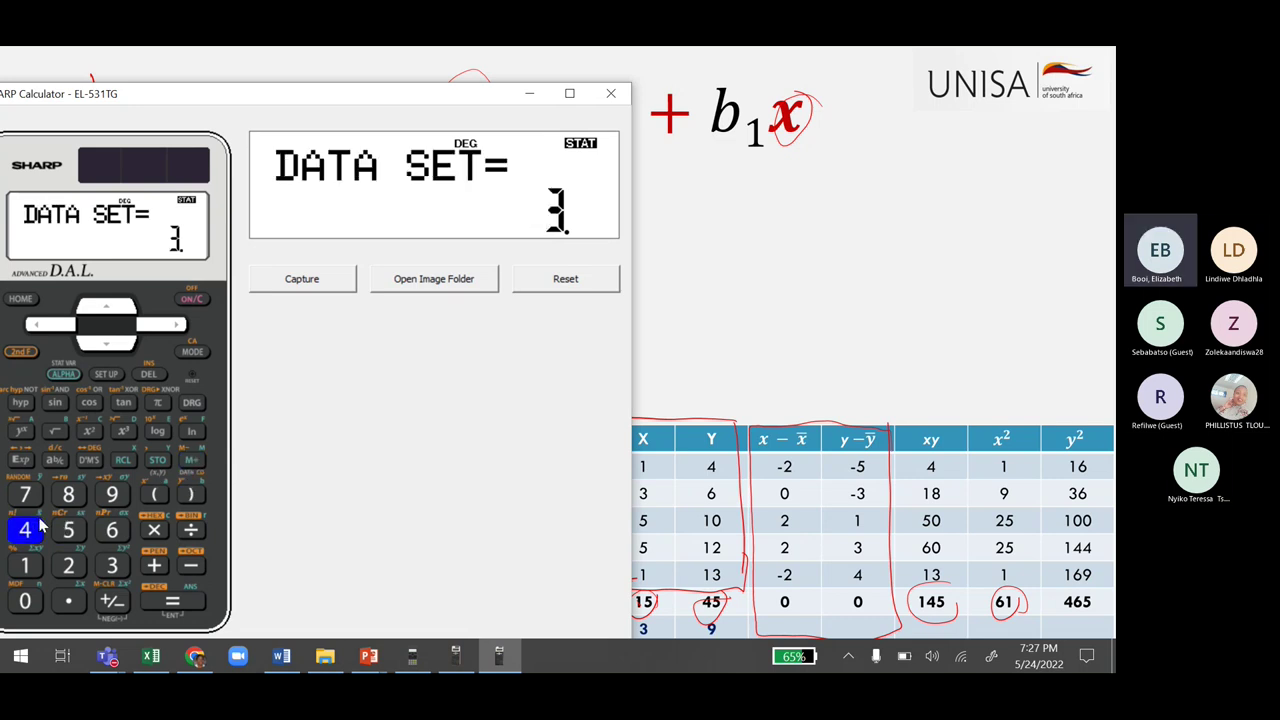
left_click(68, 530)
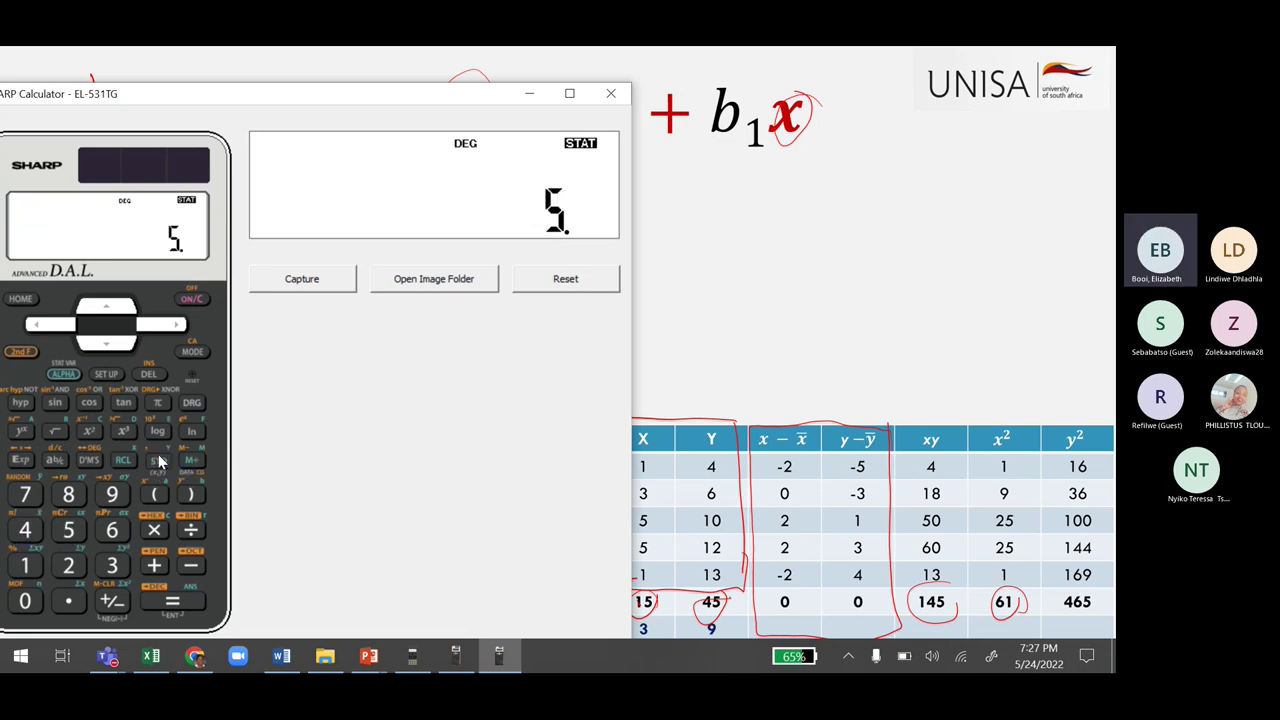
left_click(160, 460)
left_click(25, 566)
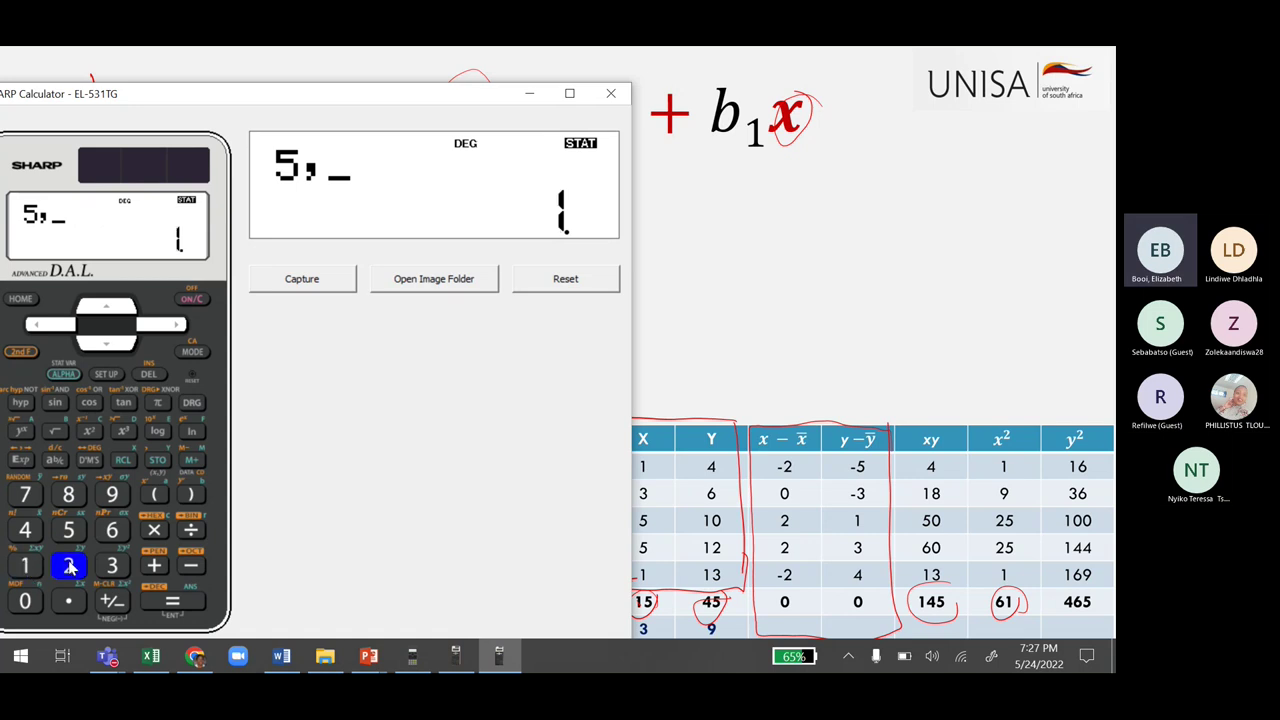
left_click(68, 566)
left_click(193, 462)
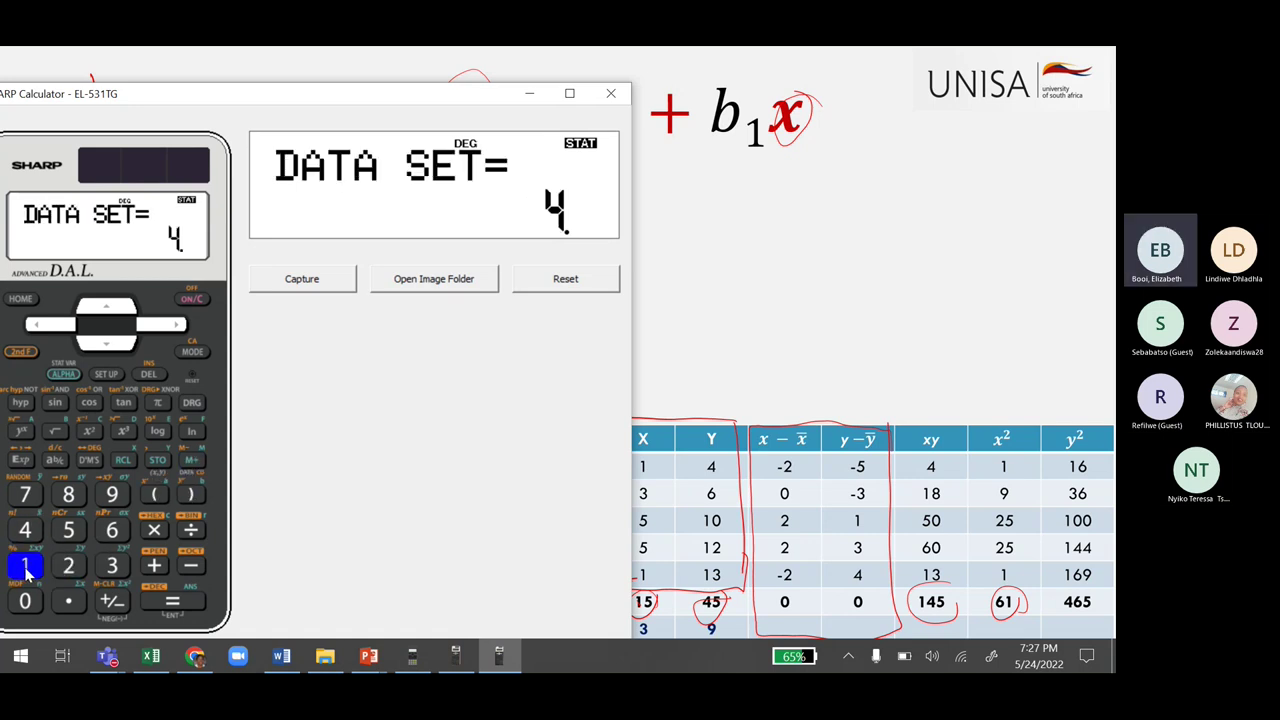
Store the fifth data pair, 1,13, in the SHARP calculator and clear the display back to the Stat 1 screen
left_click(25, 566)
left_click(158, 462)
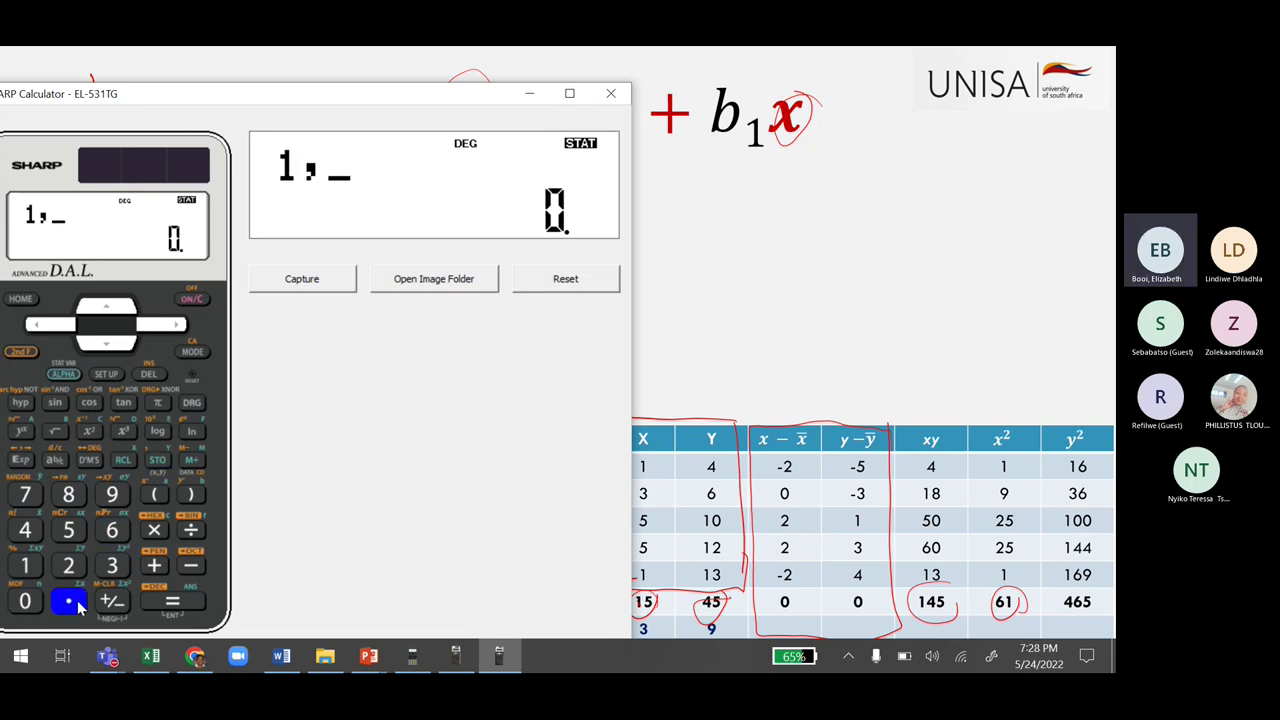
left_click(25, 566)
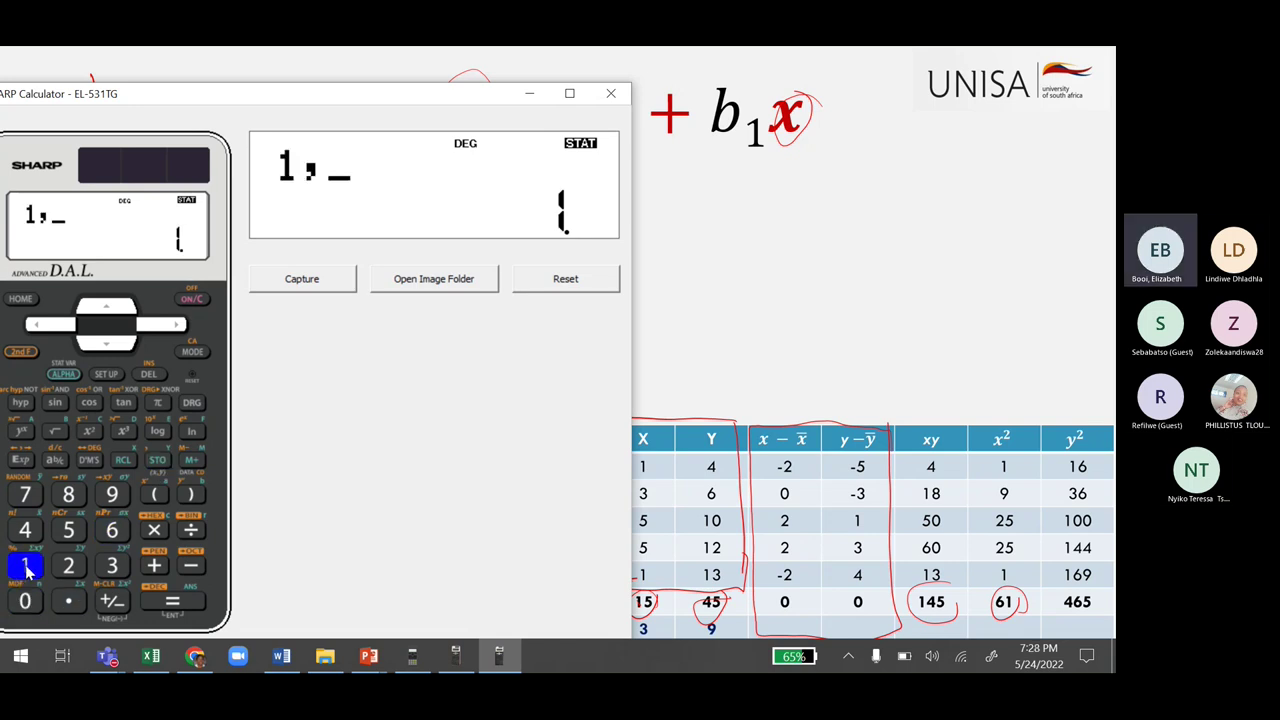
left_click(112, 566)
left_click(197, 464)
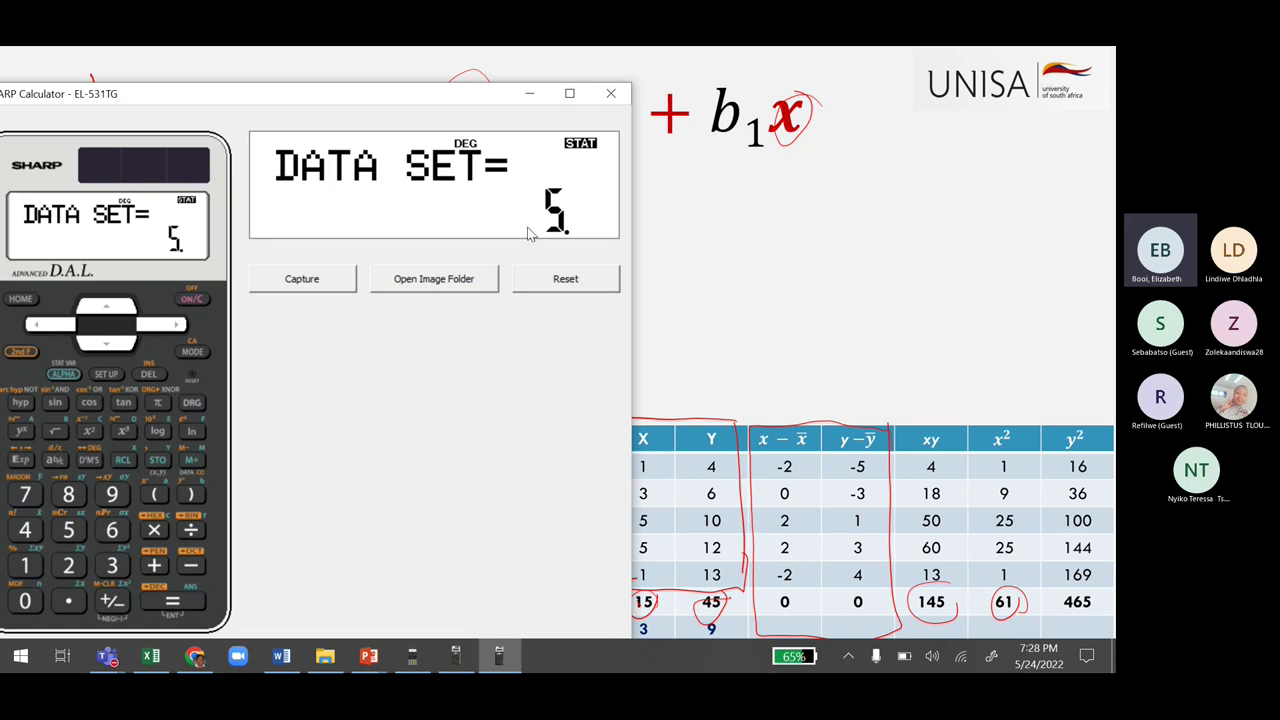
left_click(190, 300)
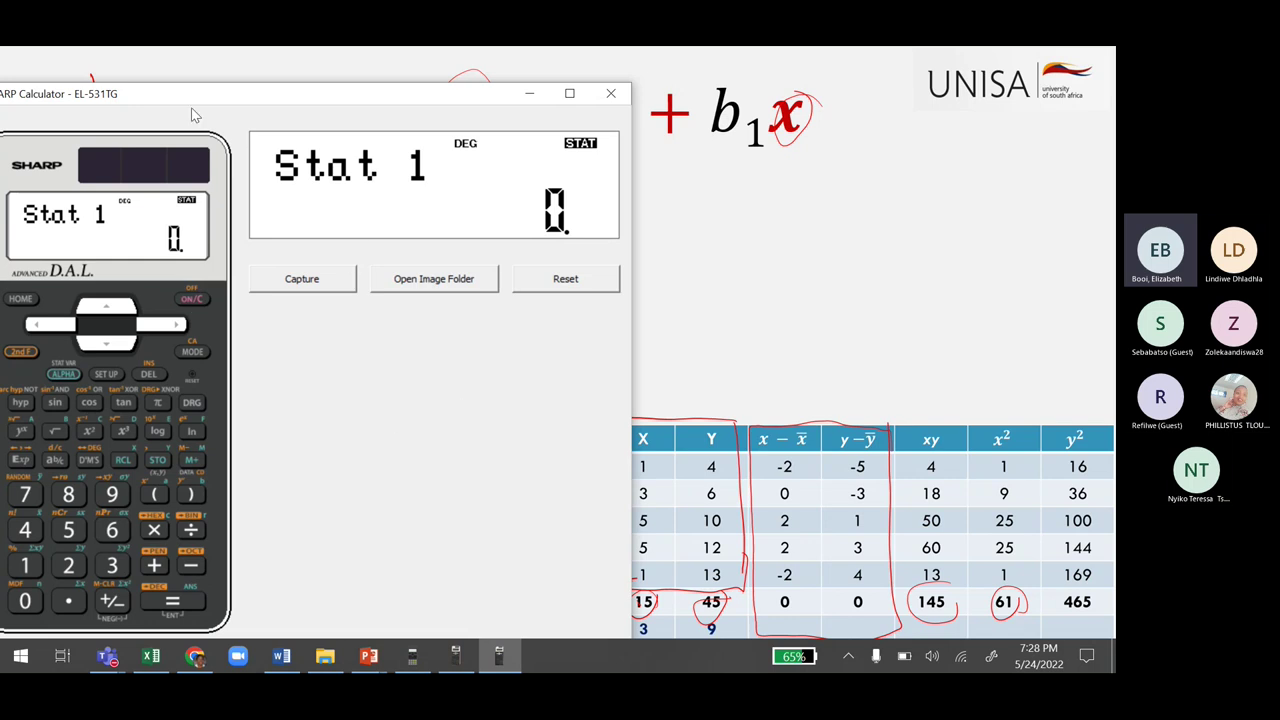
Position the SHARP calculator clear of the slide's regression formulas and calculate the intercept a and slope b
left_click_drag(168, 97, 808, 115)
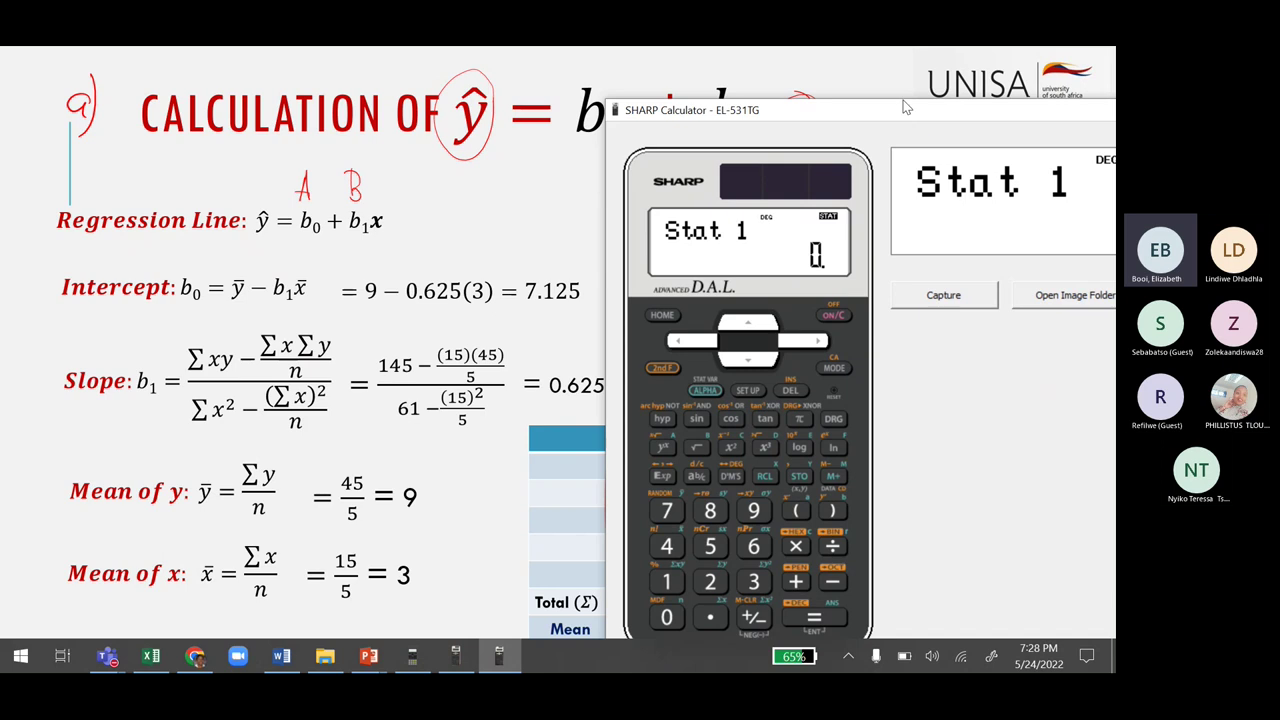
left_click_drag(903, 107, 313, 115)
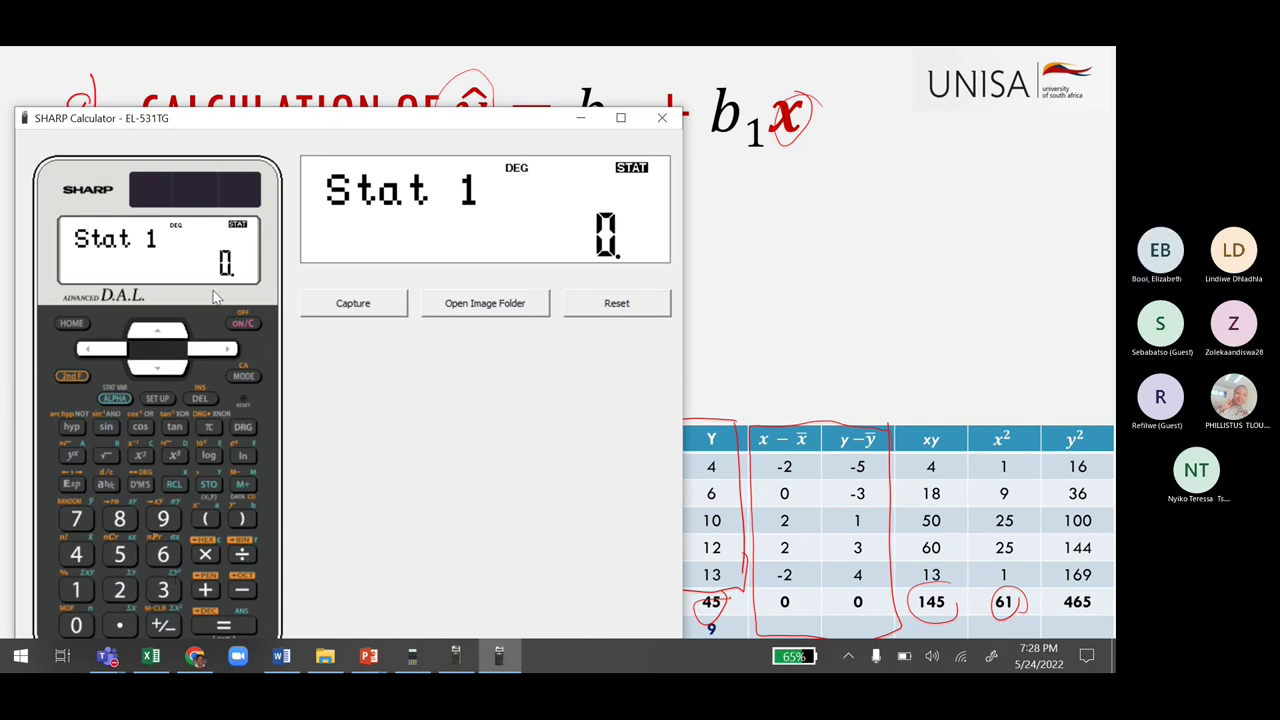
left_click_drag(137, 118, 730, 94)
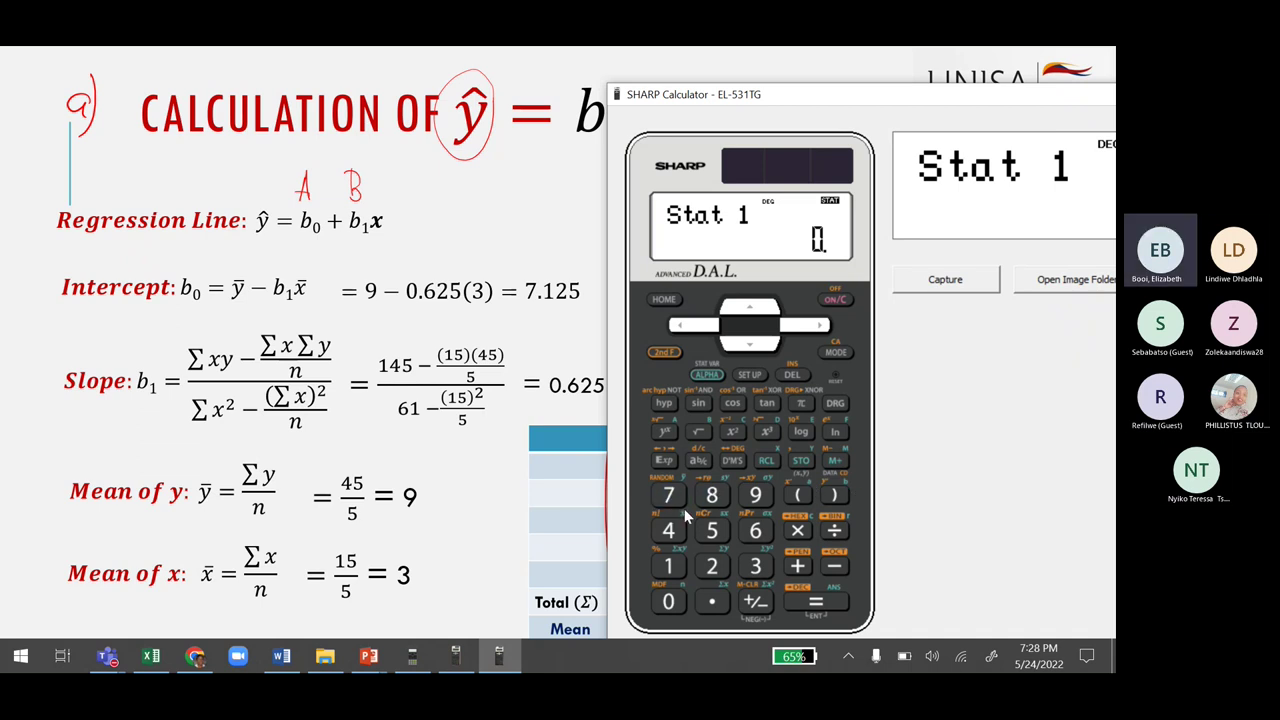
left_click(704, 378)
left_click(803, 496)
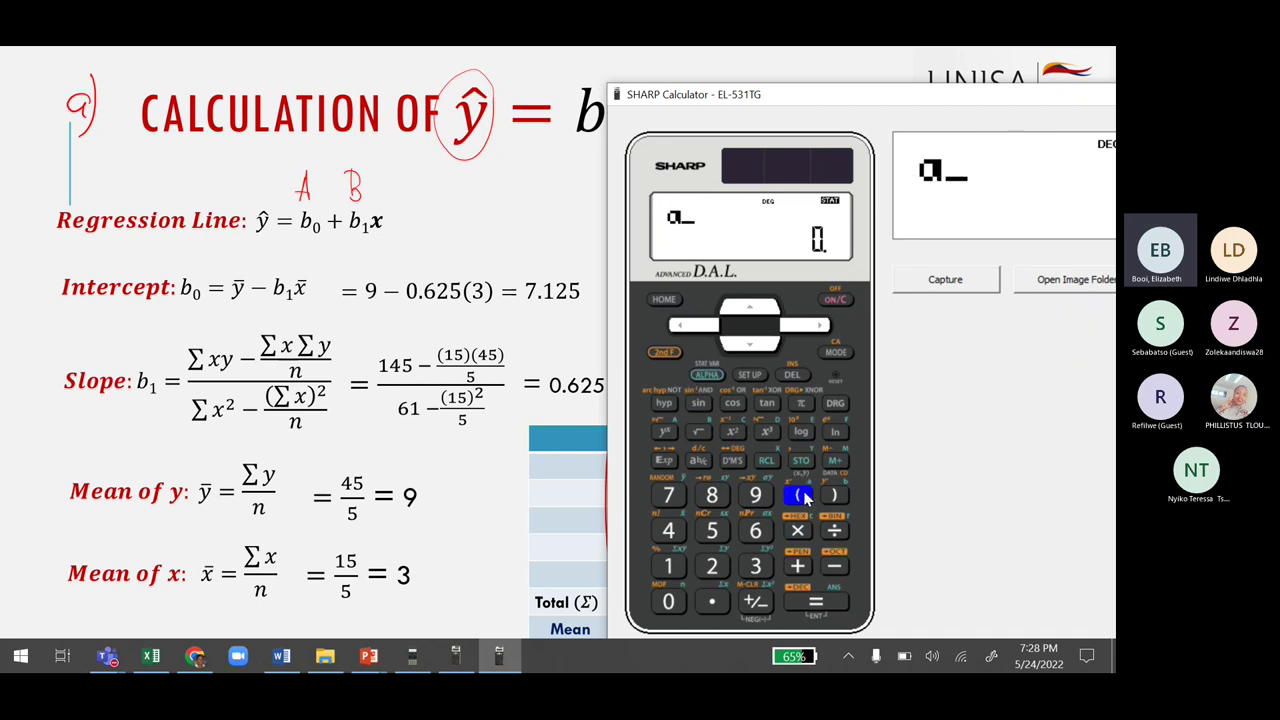
left_click(824, 600)
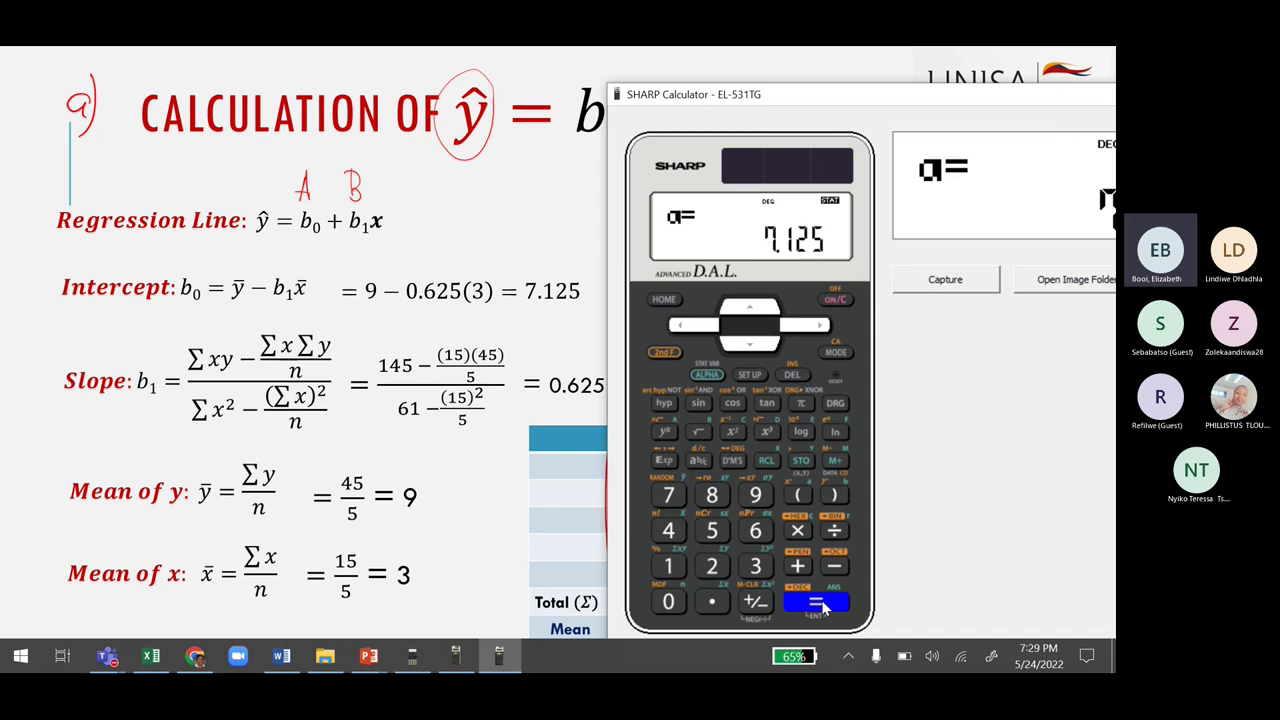
left_click(708, 377)
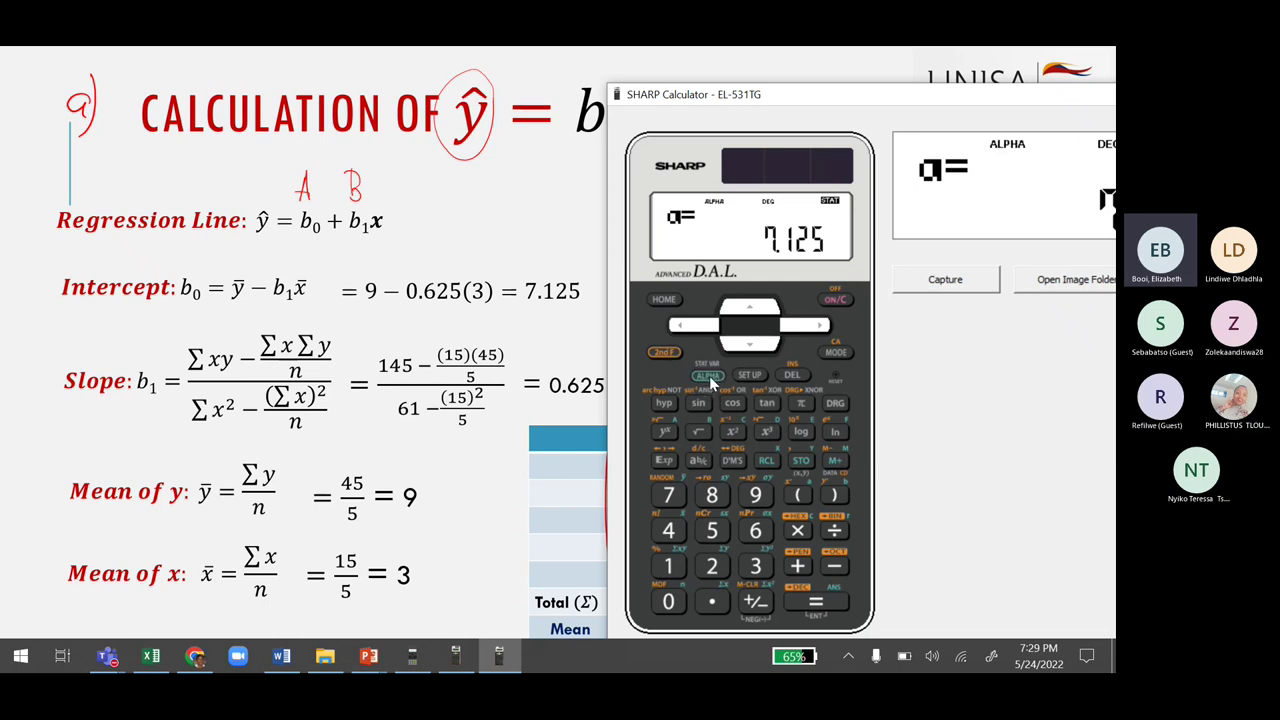
left_click(835, 500)
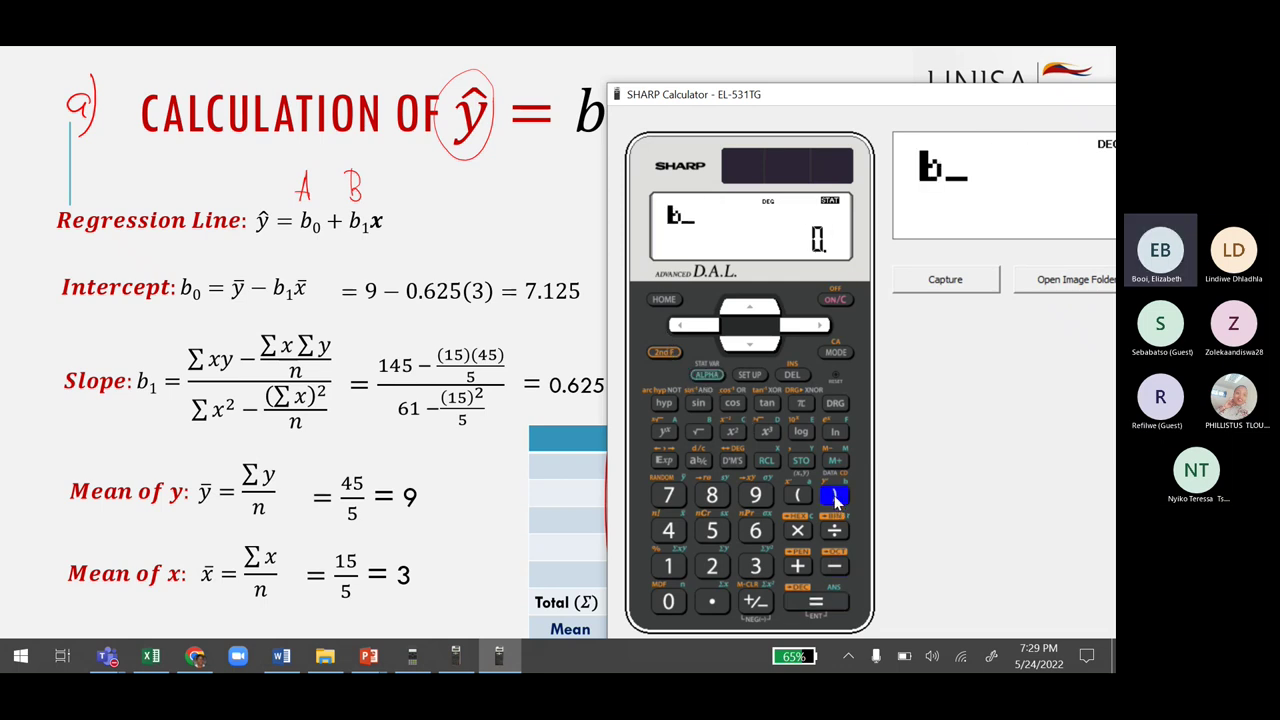
left_click(815, 605)
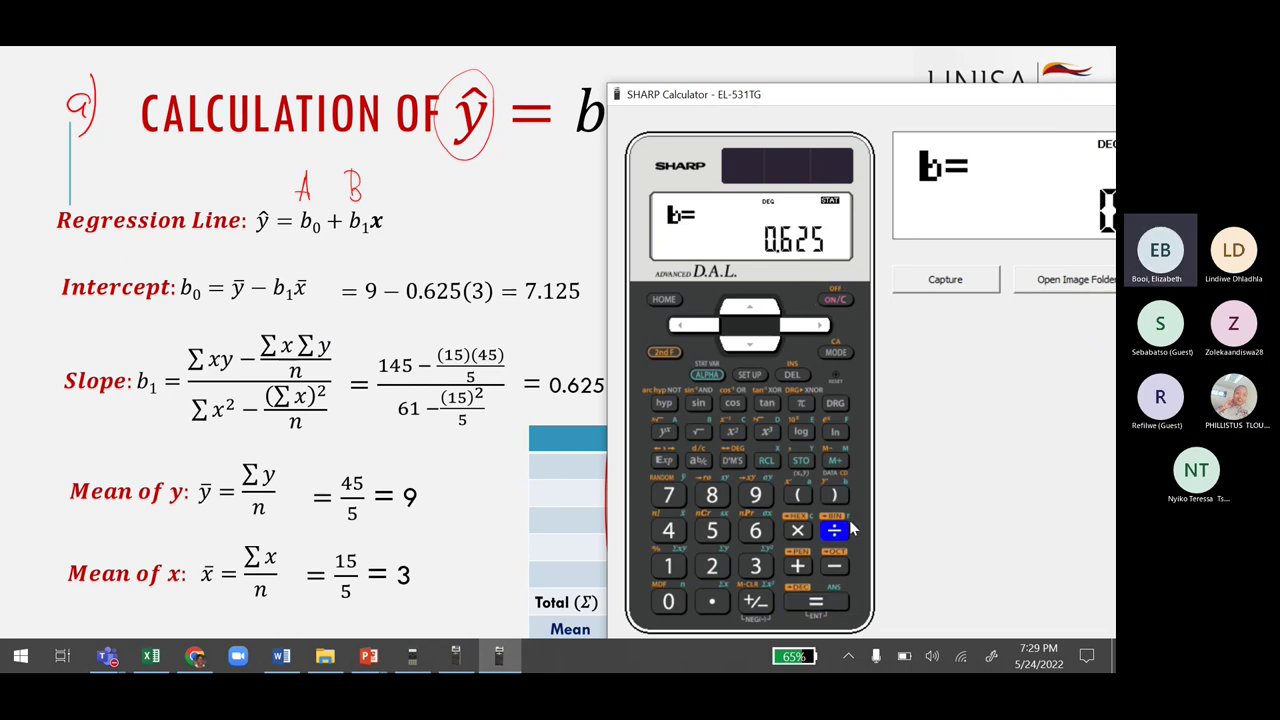
Calculate the correlation coefficient r and the coefficient of determination r² on the SHARP calculator
left_click(707, 374)
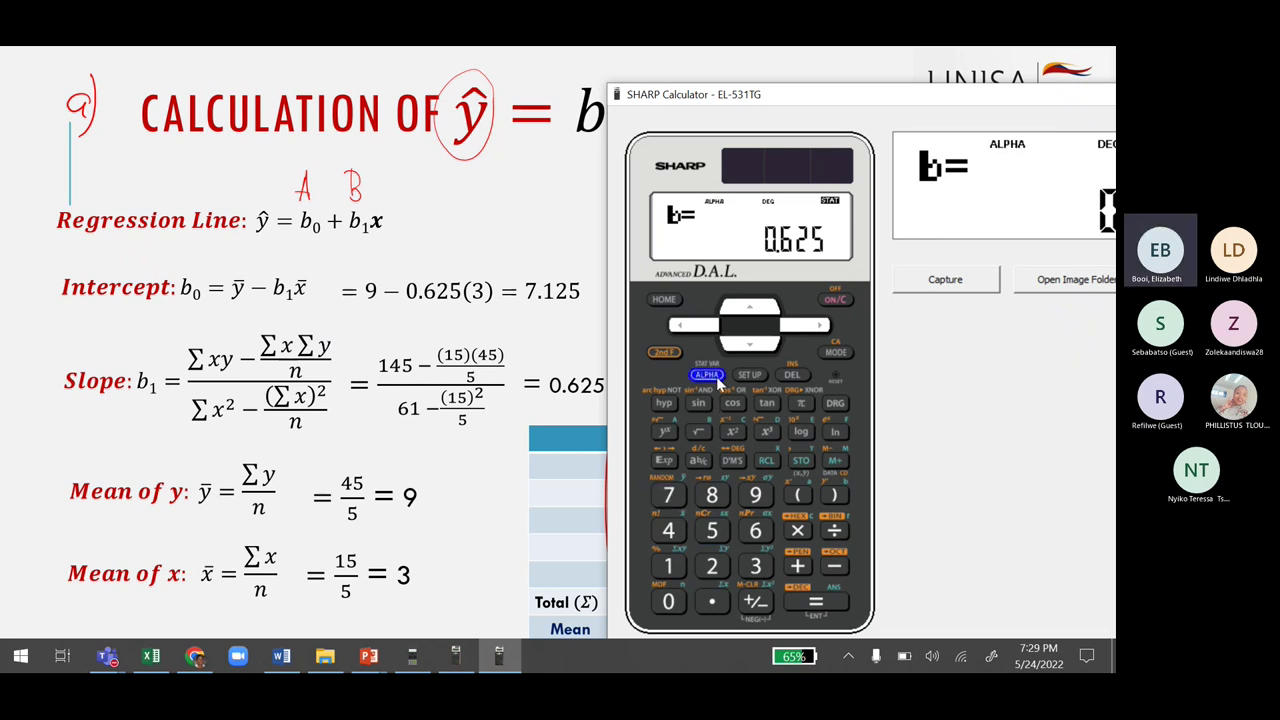
left_click(836, 533)
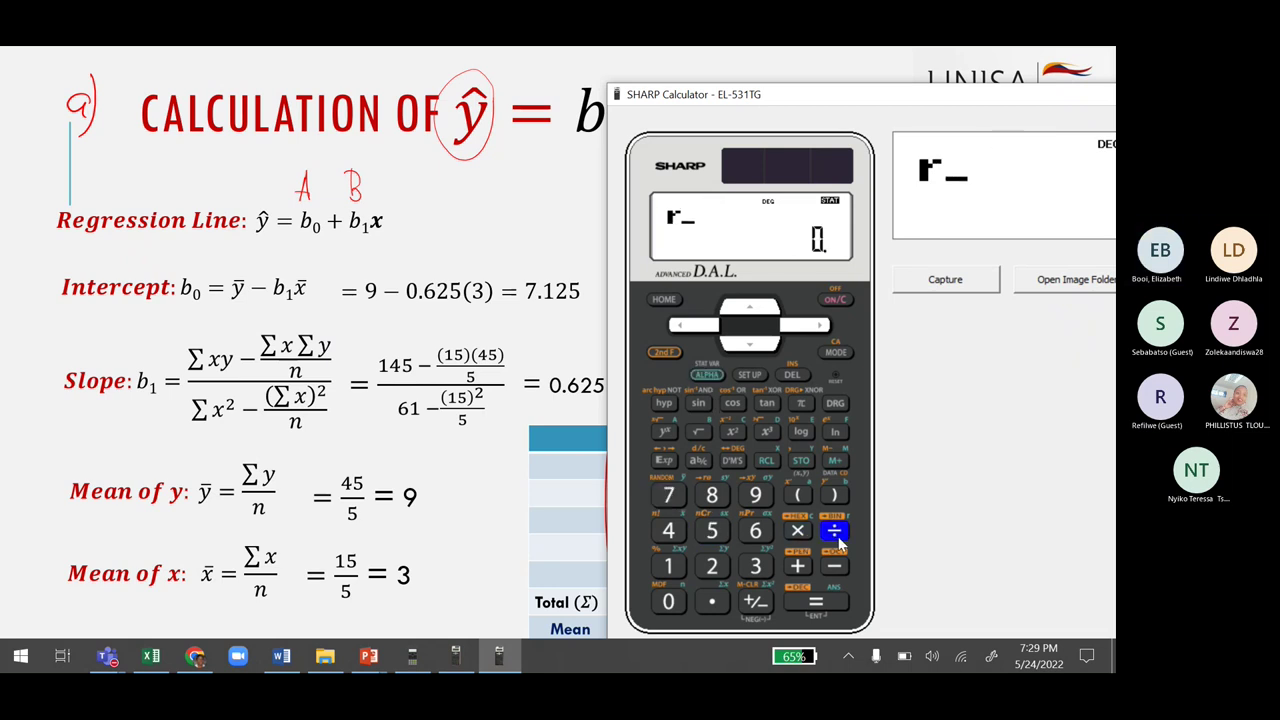
left_click(816, 602)
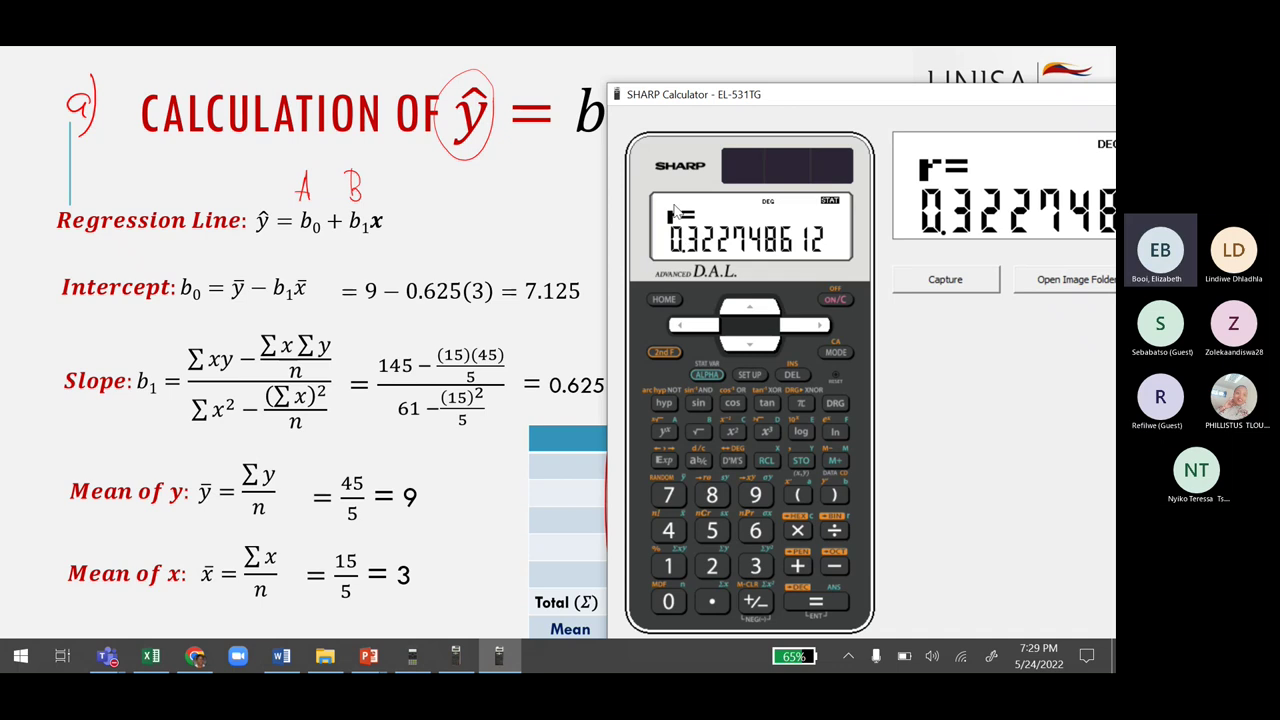
left_click(734, 435)
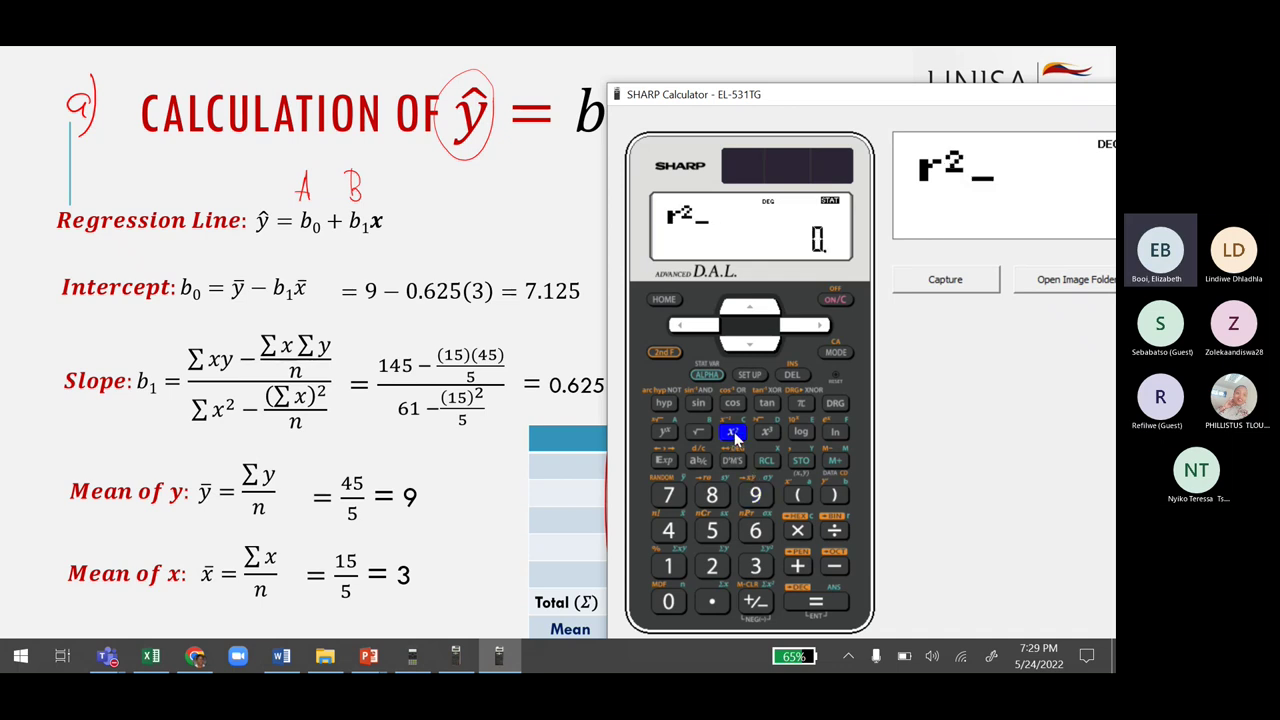
left_click(841, 606)
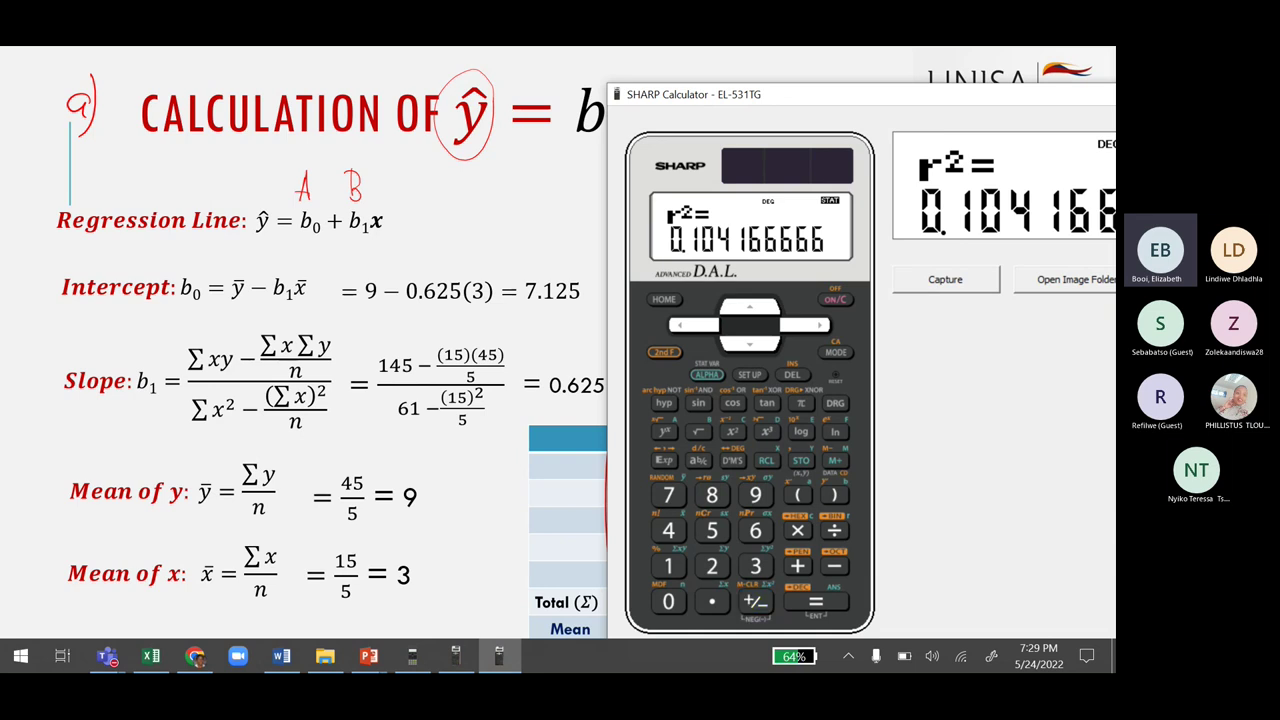
Switch to the Excel regression template and copy the X and Y data in C25:D30 into a new worksheet starting at C1
left_click(147, 660)
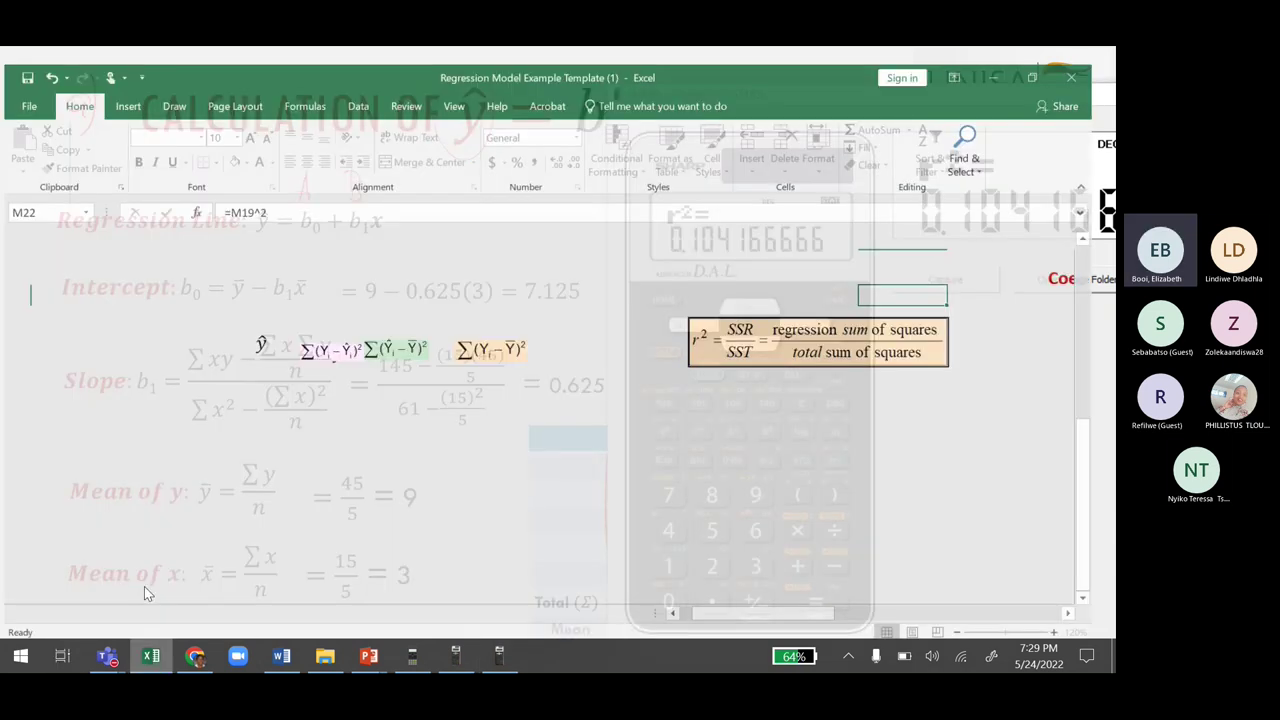
left_click_drag(127, 339, 194, 430)
key("ctrl+c")
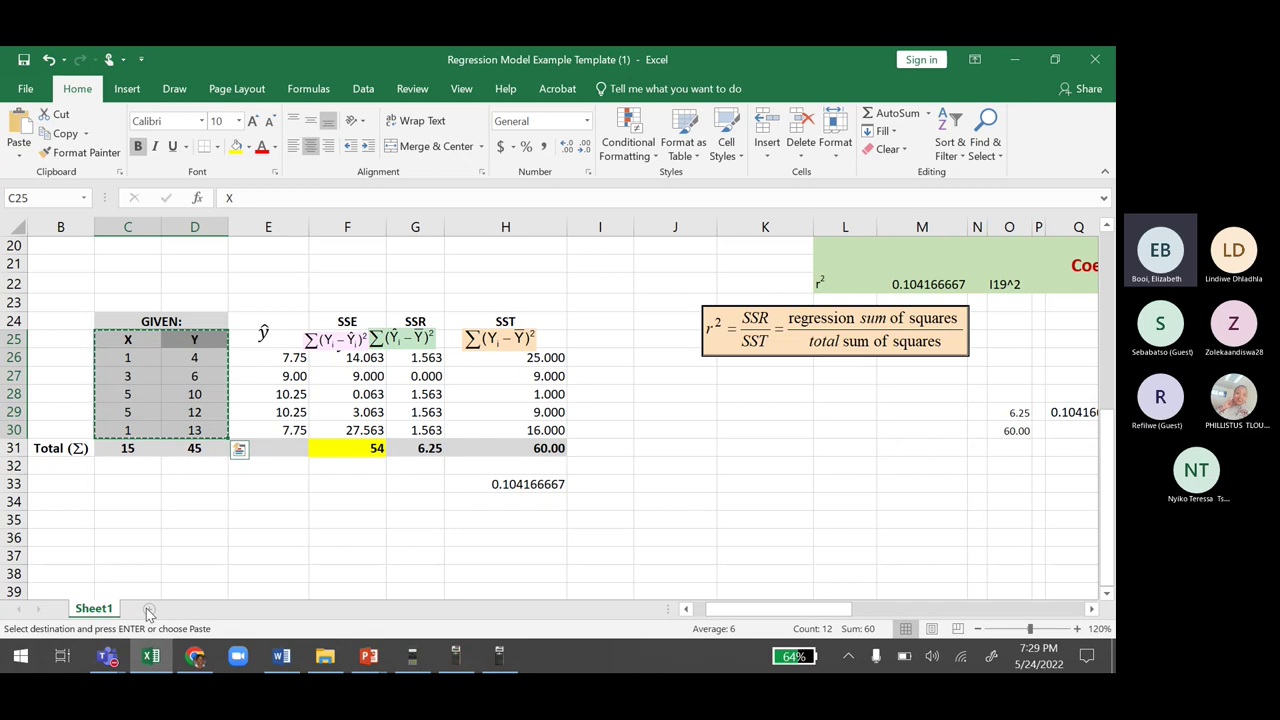
left_click(148, 612)
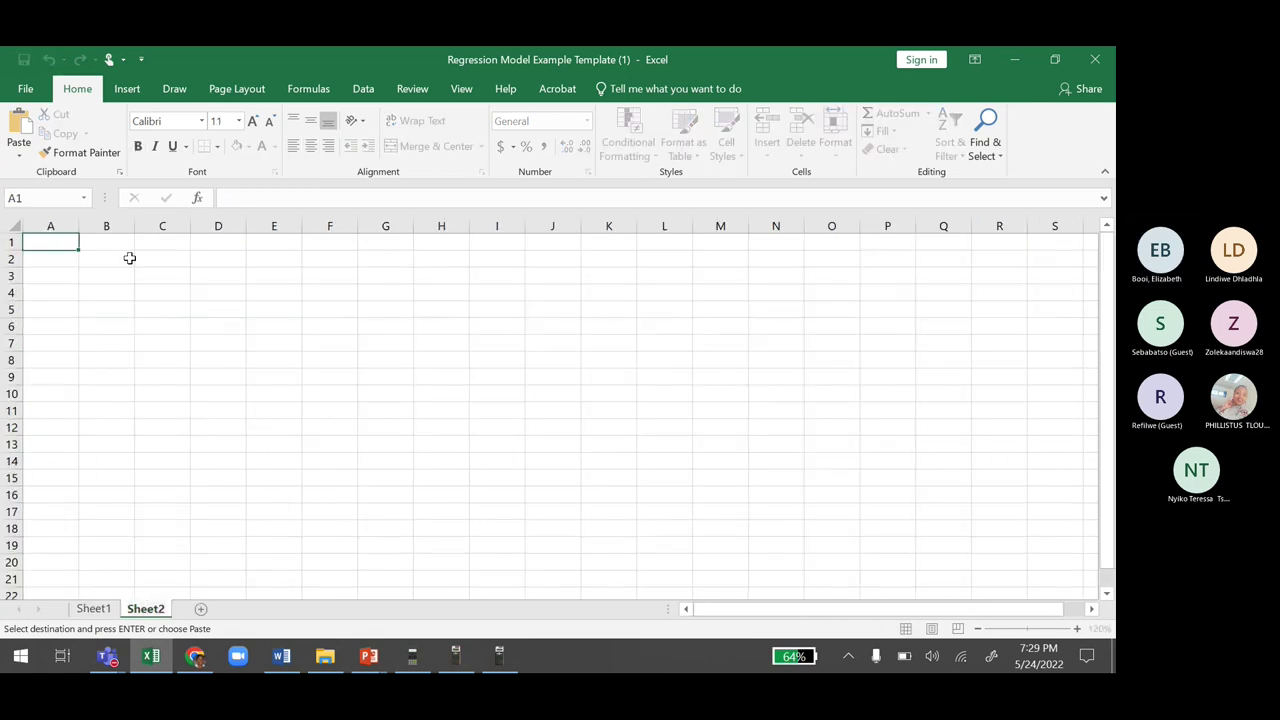
left_click(157, 243)
key("ctrl+v")
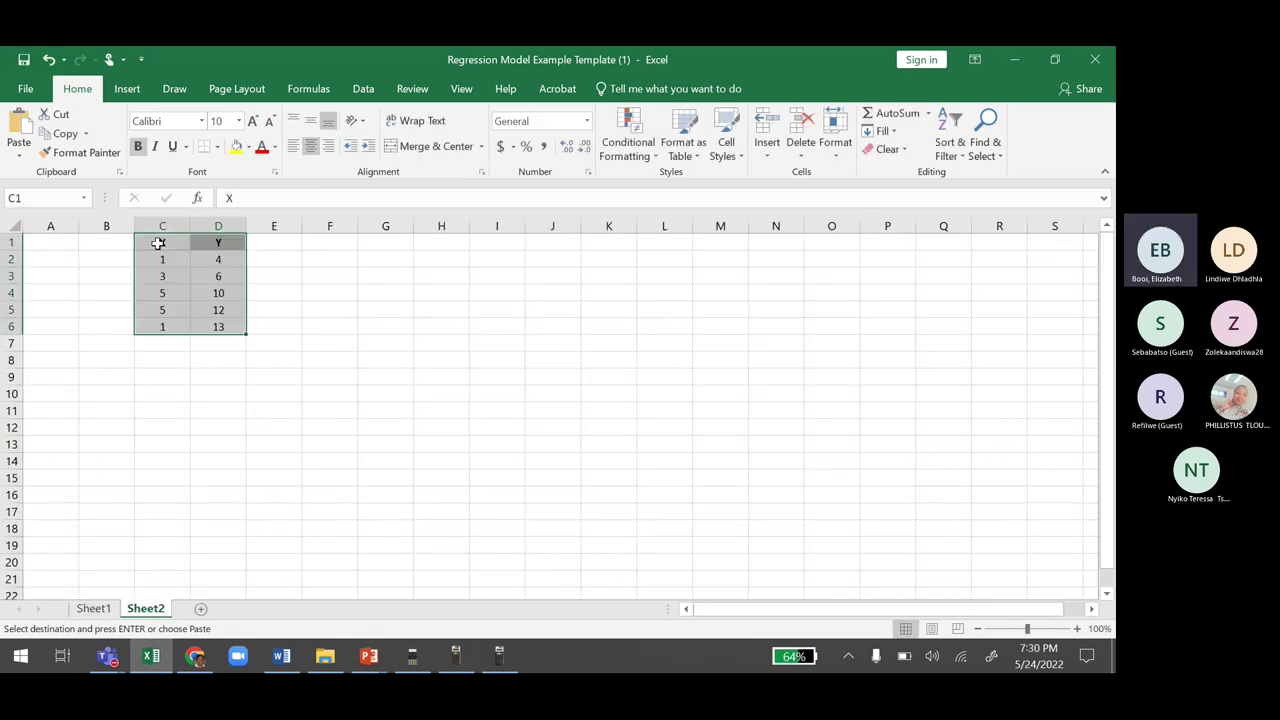
left_click(441, 376)
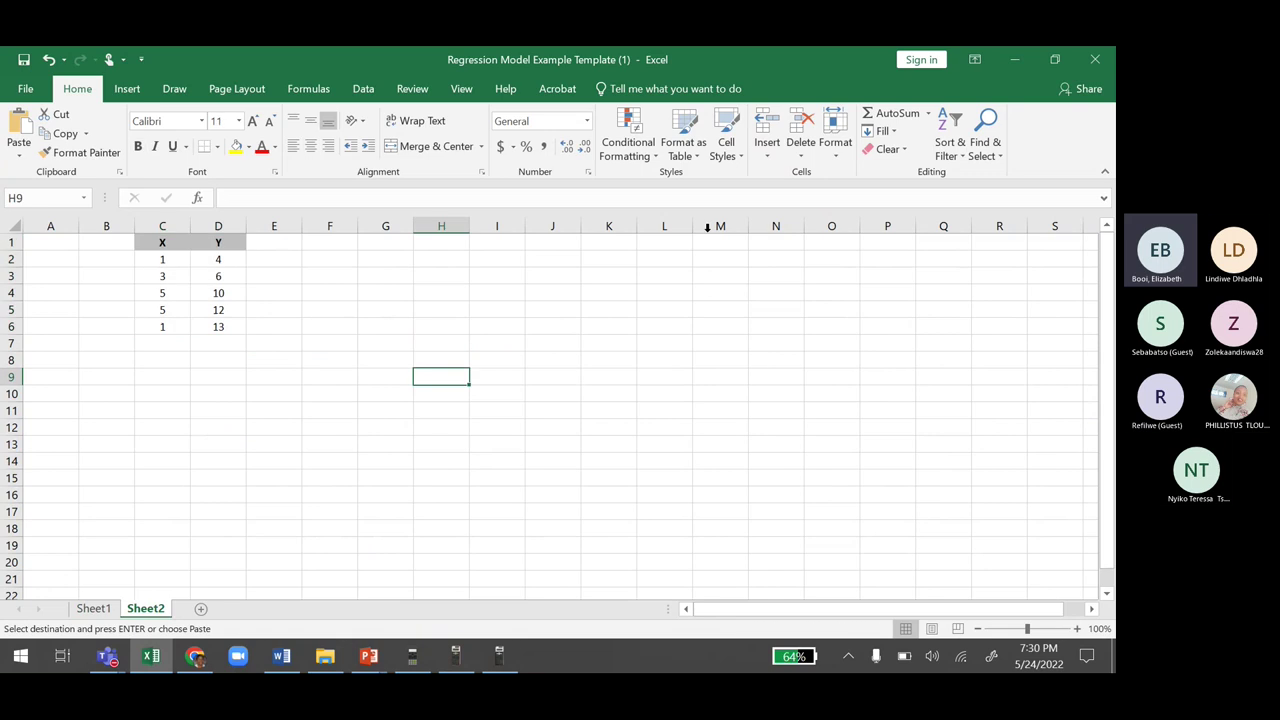
In Excel's add-in settings, keep Analysis ToolPak enabled, tick Euro Currency Tools as well, and apply the selection
left_click(363, 92)
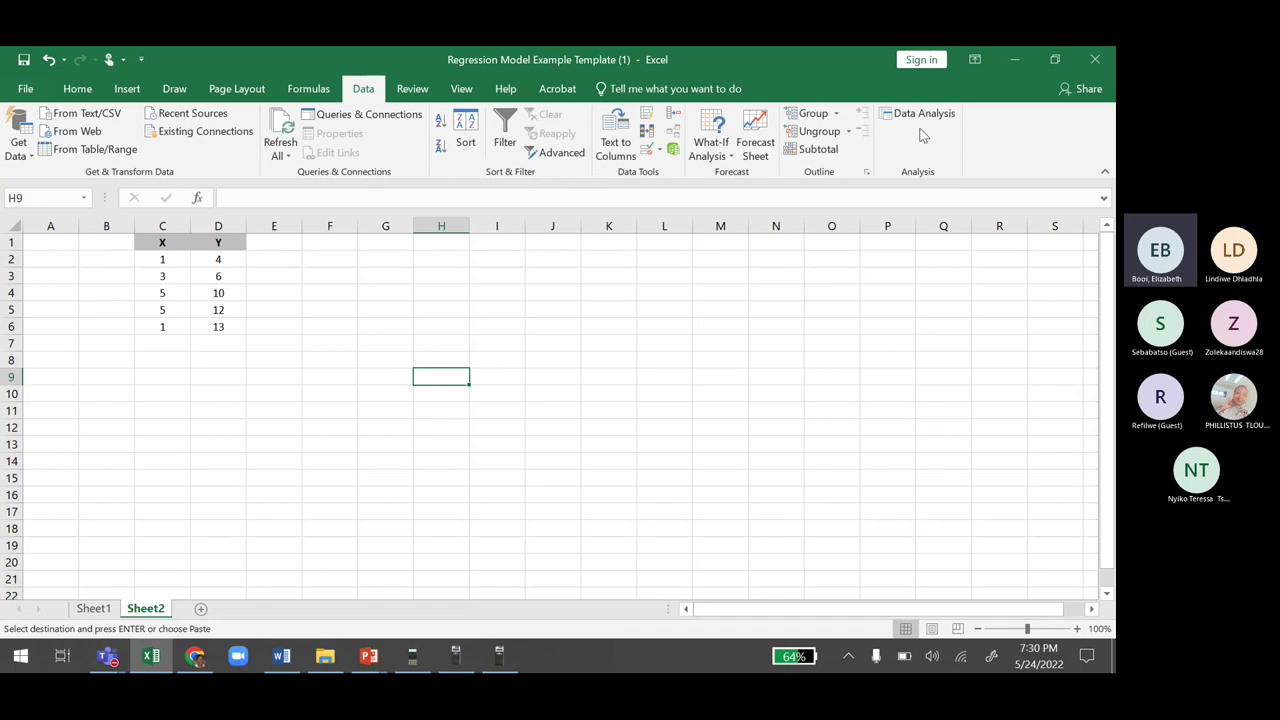
left_click(22, 89)
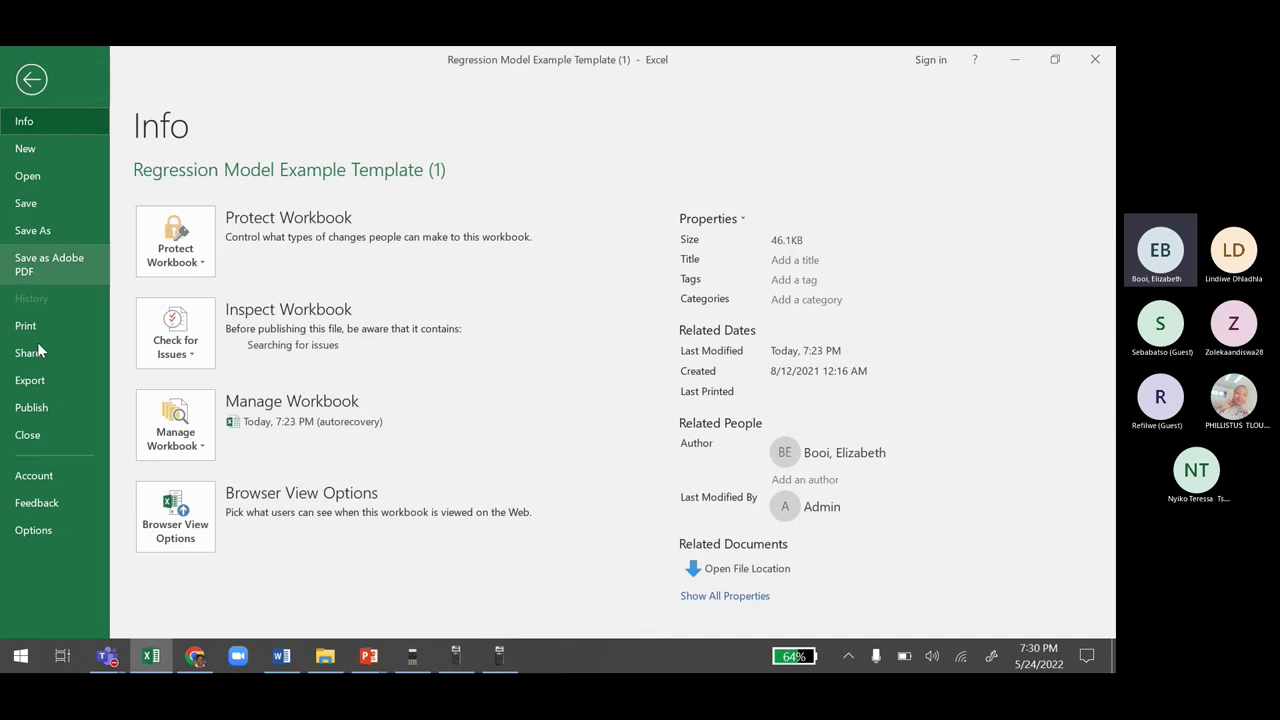
left_click(30, 529)
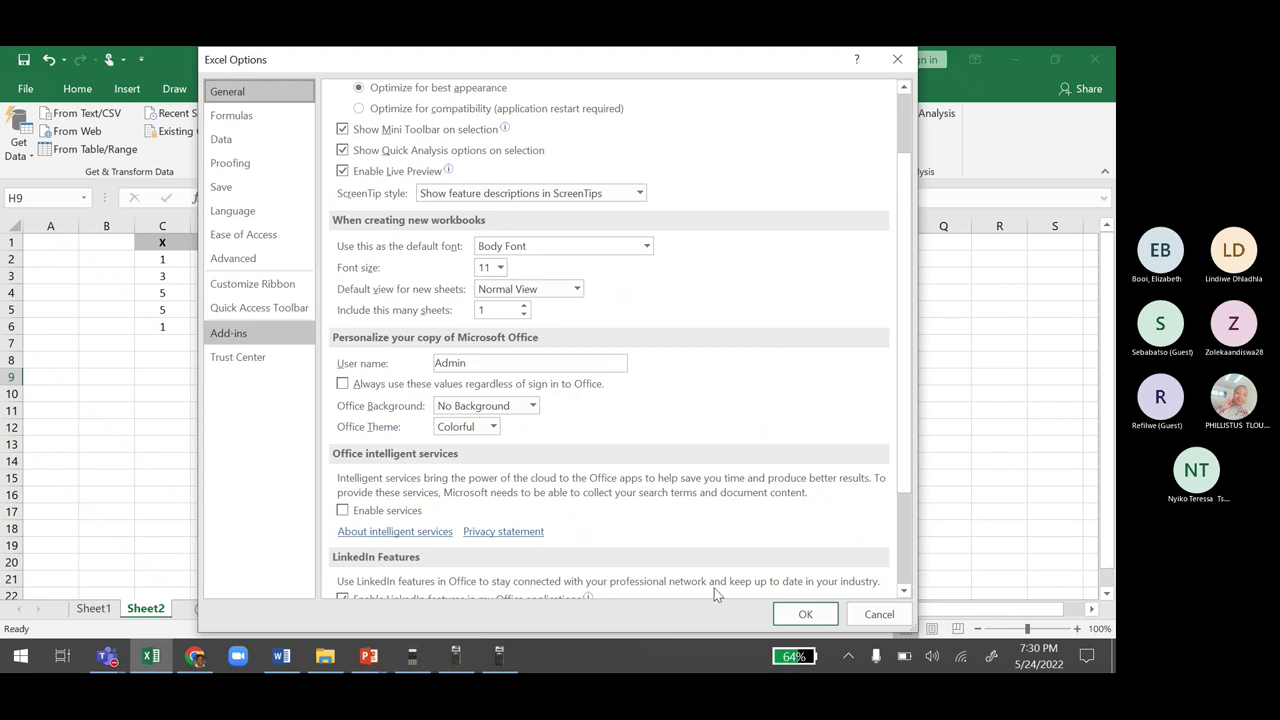
left_click(228, 333)
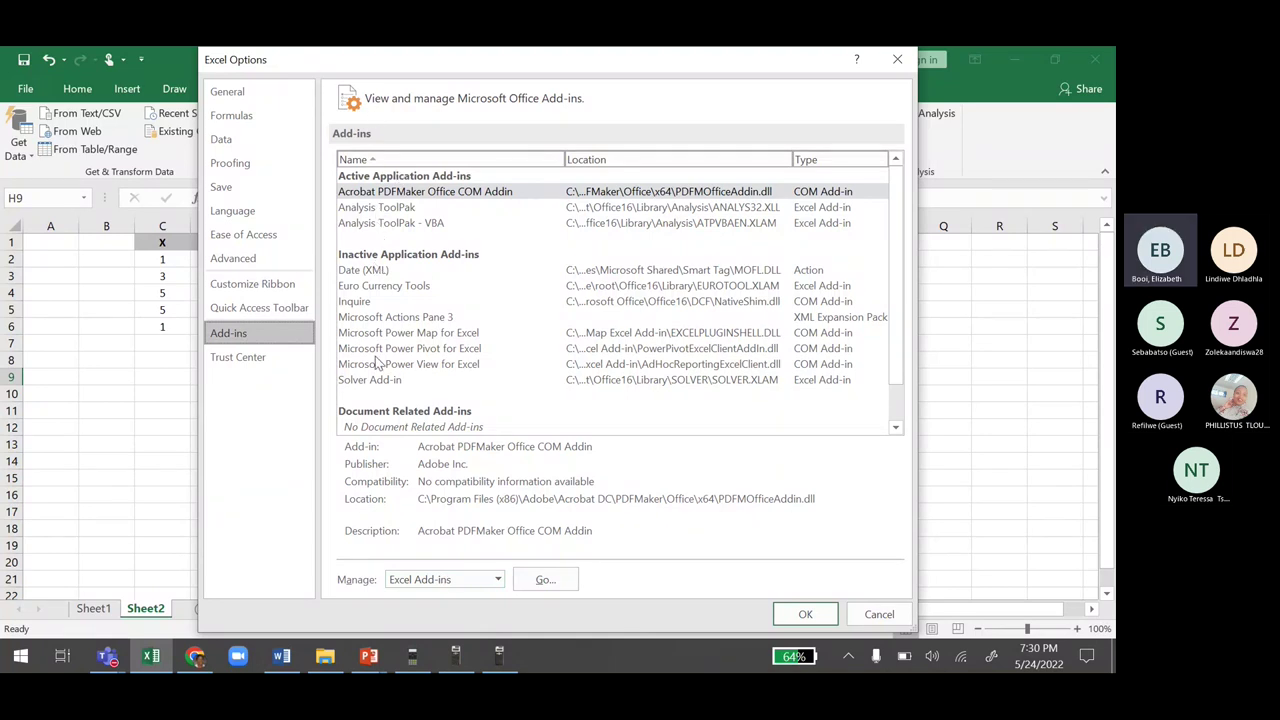
left_click(498, 581)
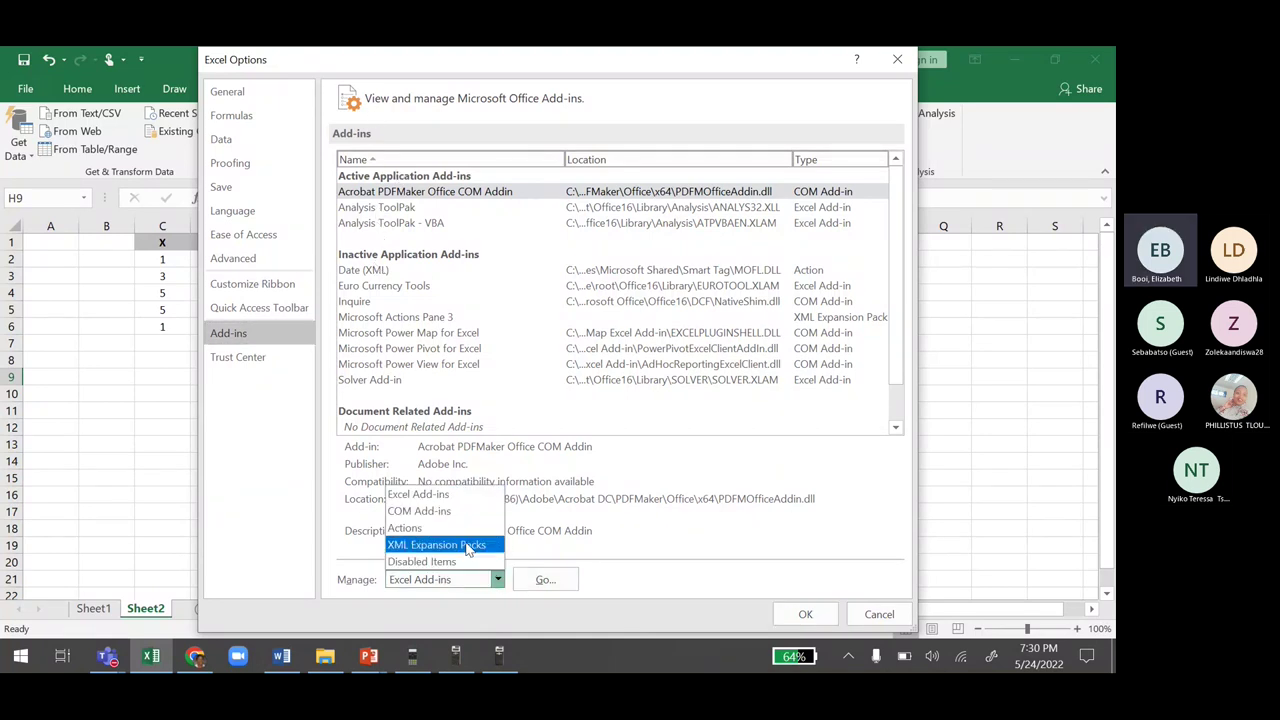
left_click(437, 496)
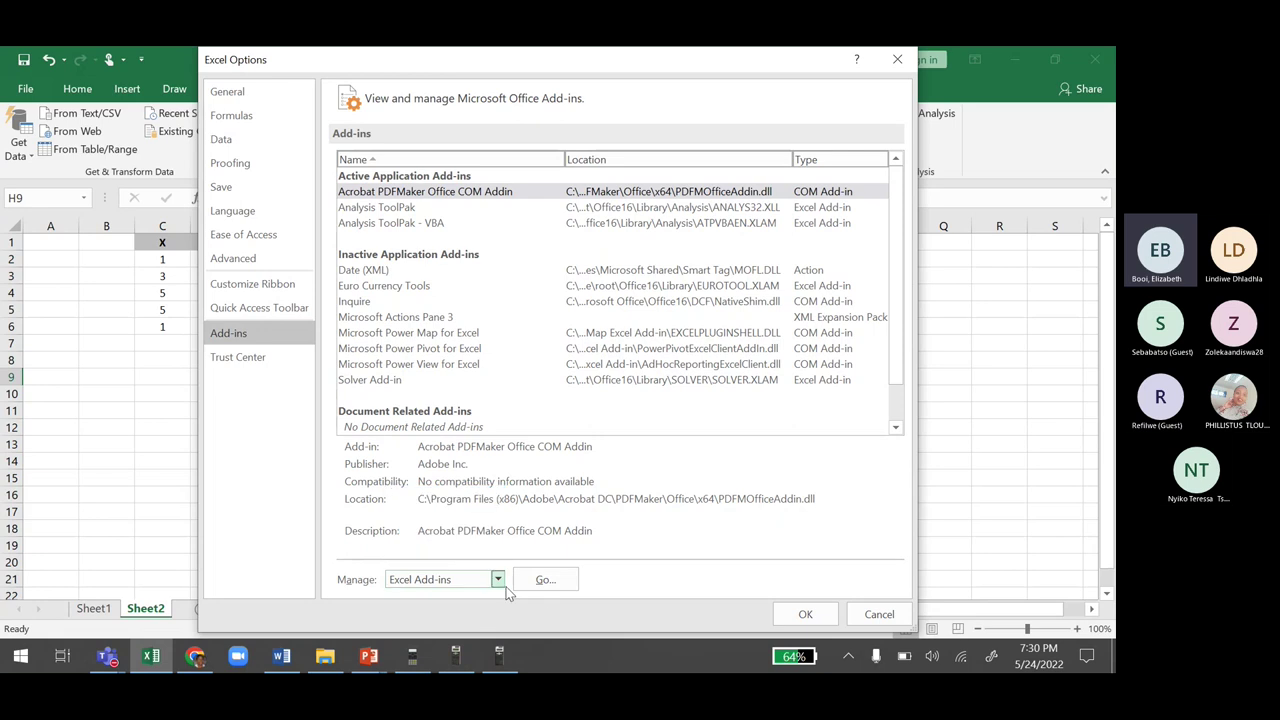
left_click(544, 580)
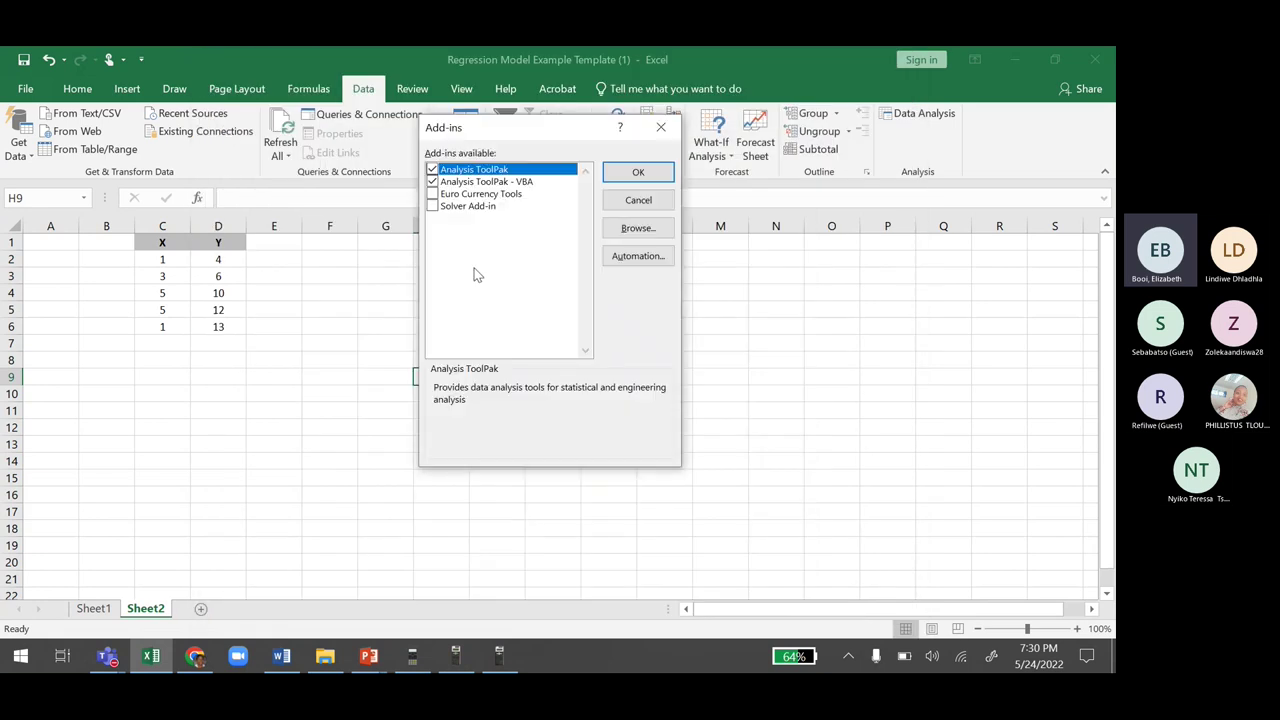
left_click(432, 170)
left_click(432, 194)
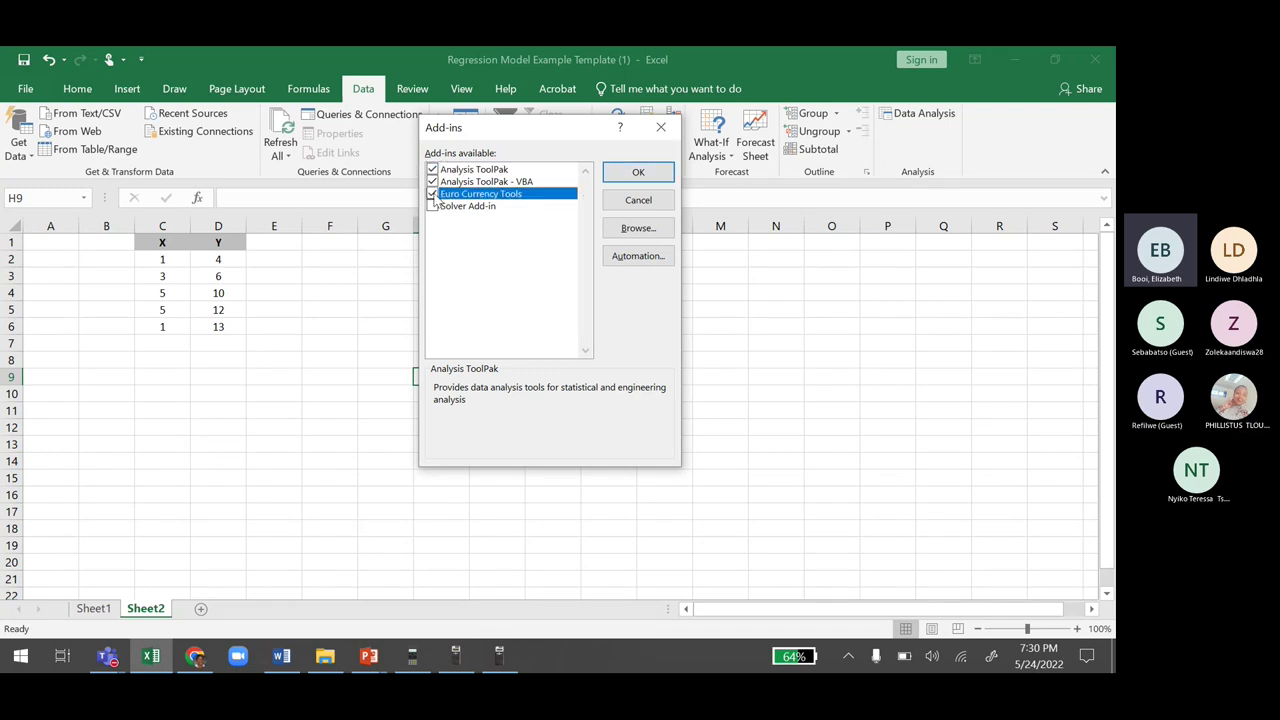
left_click(637, 171)
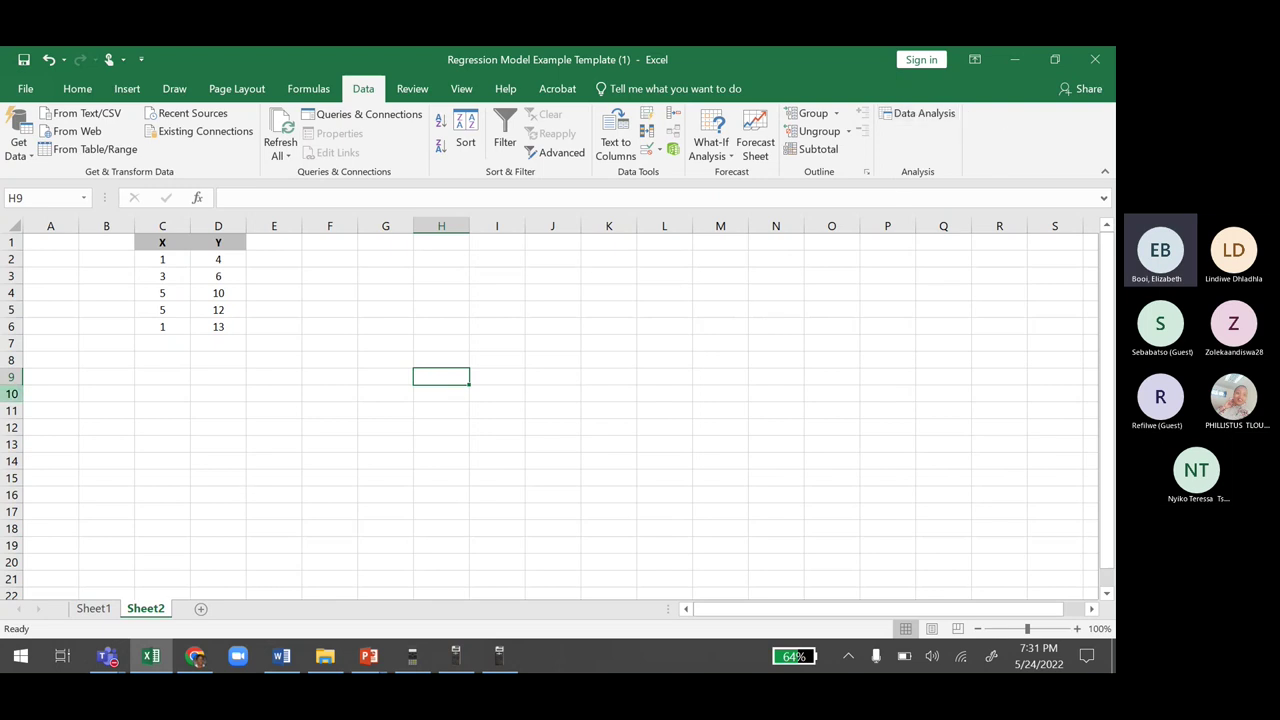
Start the Regression tool from the Data Analysis tools and position its dialog clear of the X and Y data
left_click(925, 118)
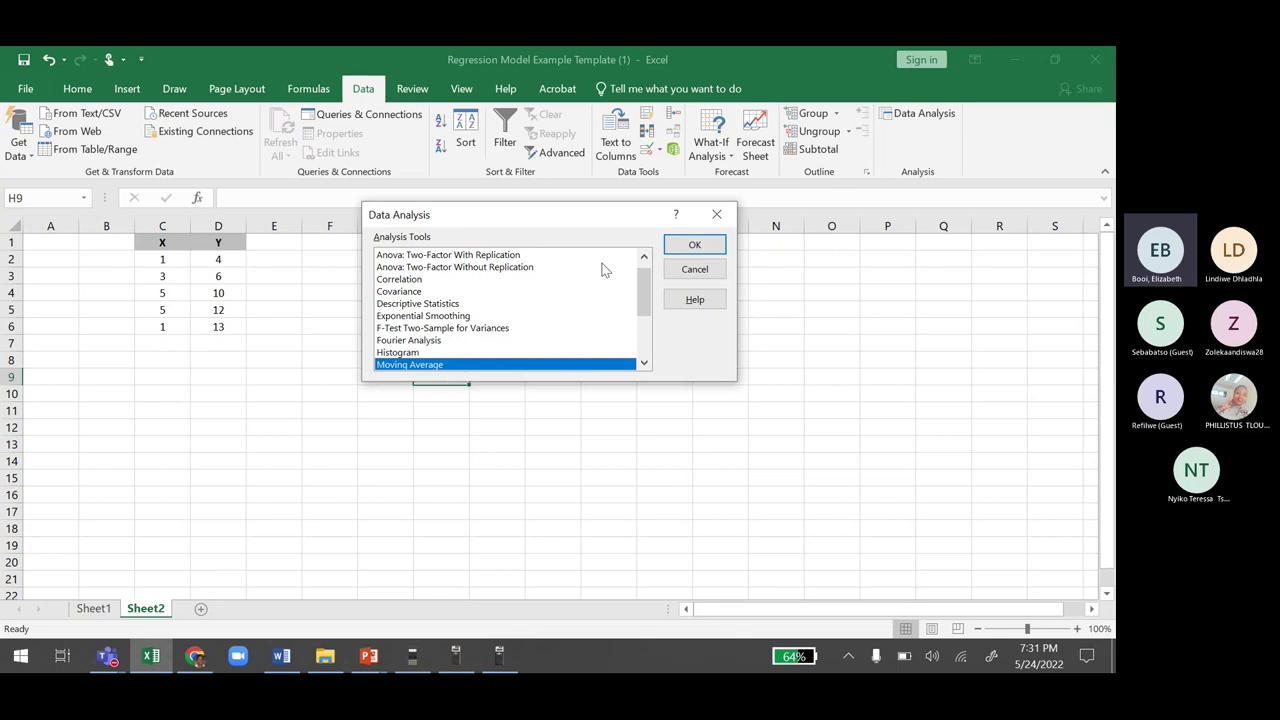
left_click_drag(641, 280, 641, 317)
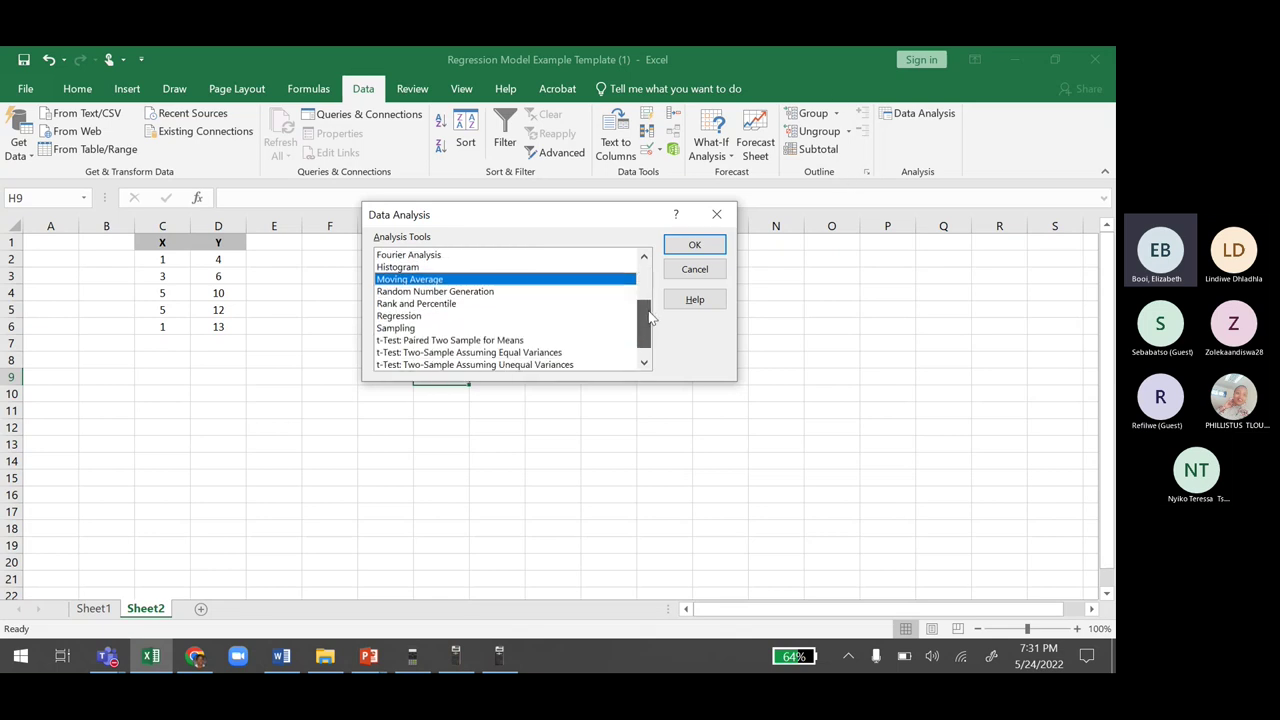
left_click(392, 317)
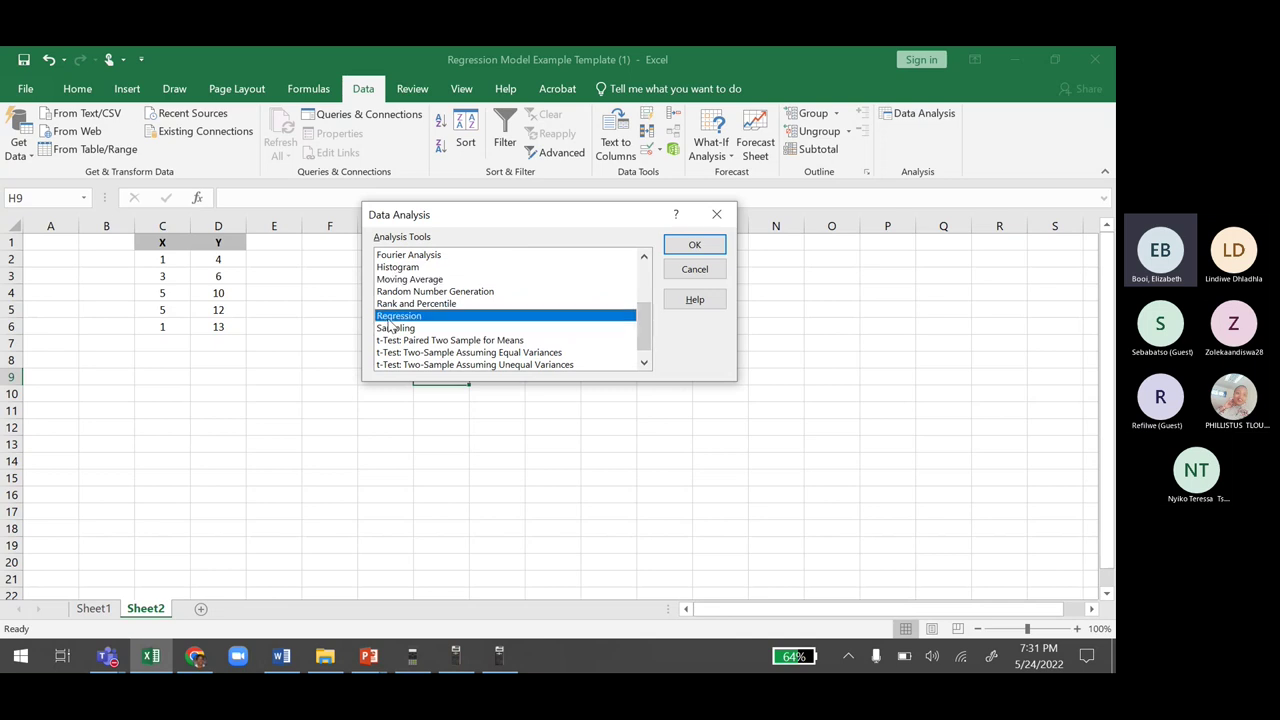
left_click(687, 240)
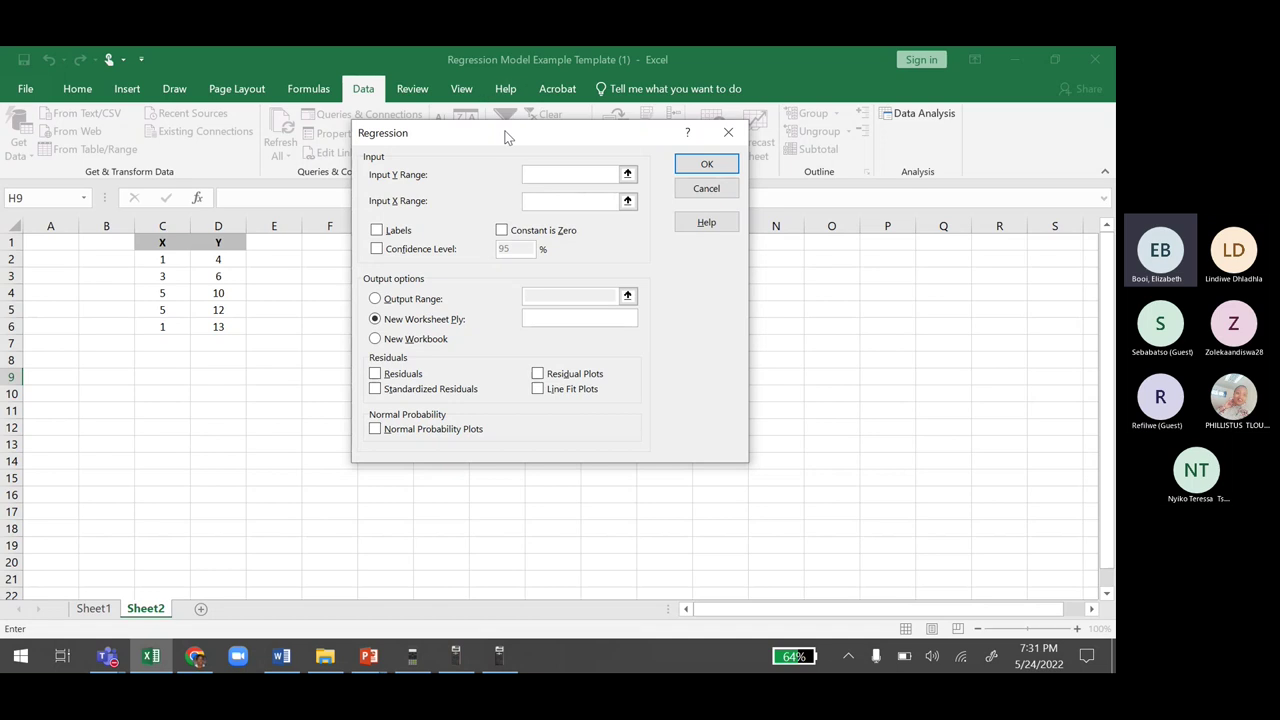
left_click_drag(505, 133, 655, 243)
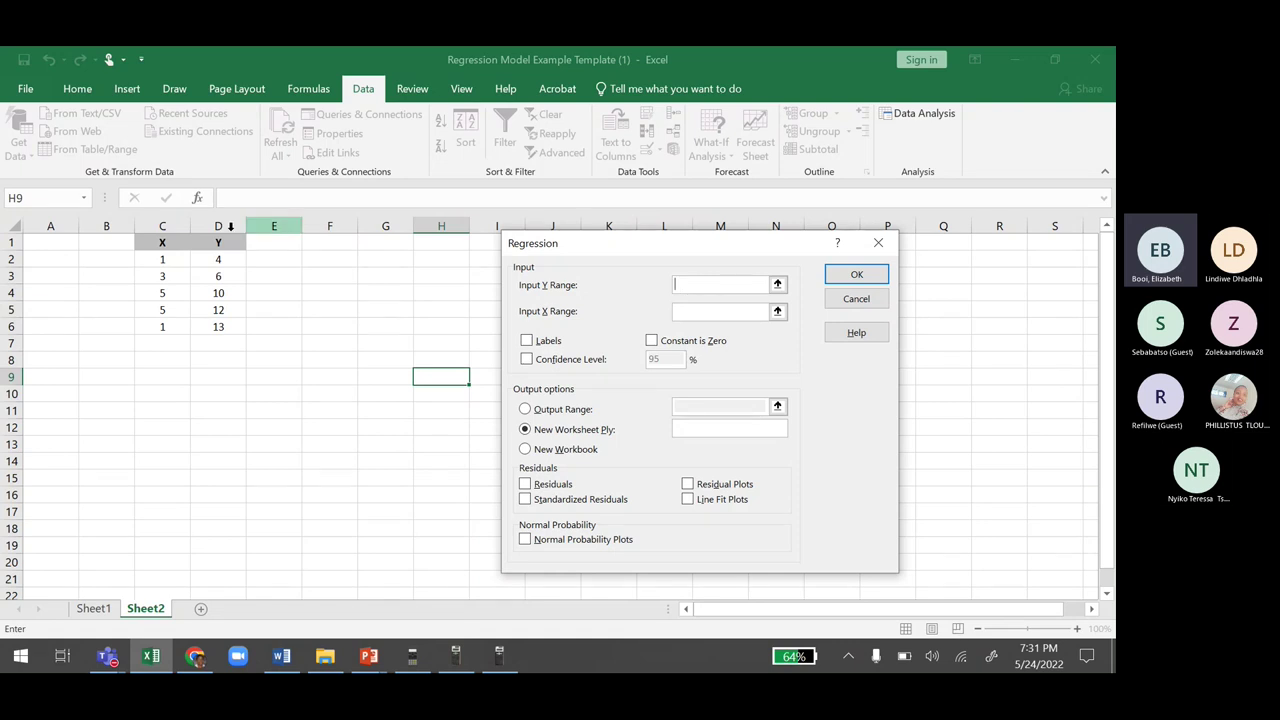
Set the regression's Y input range to D1:D6 and X input range to C1:C6, with Labels enabled
left_click_drag(218, 242, 214, 323)
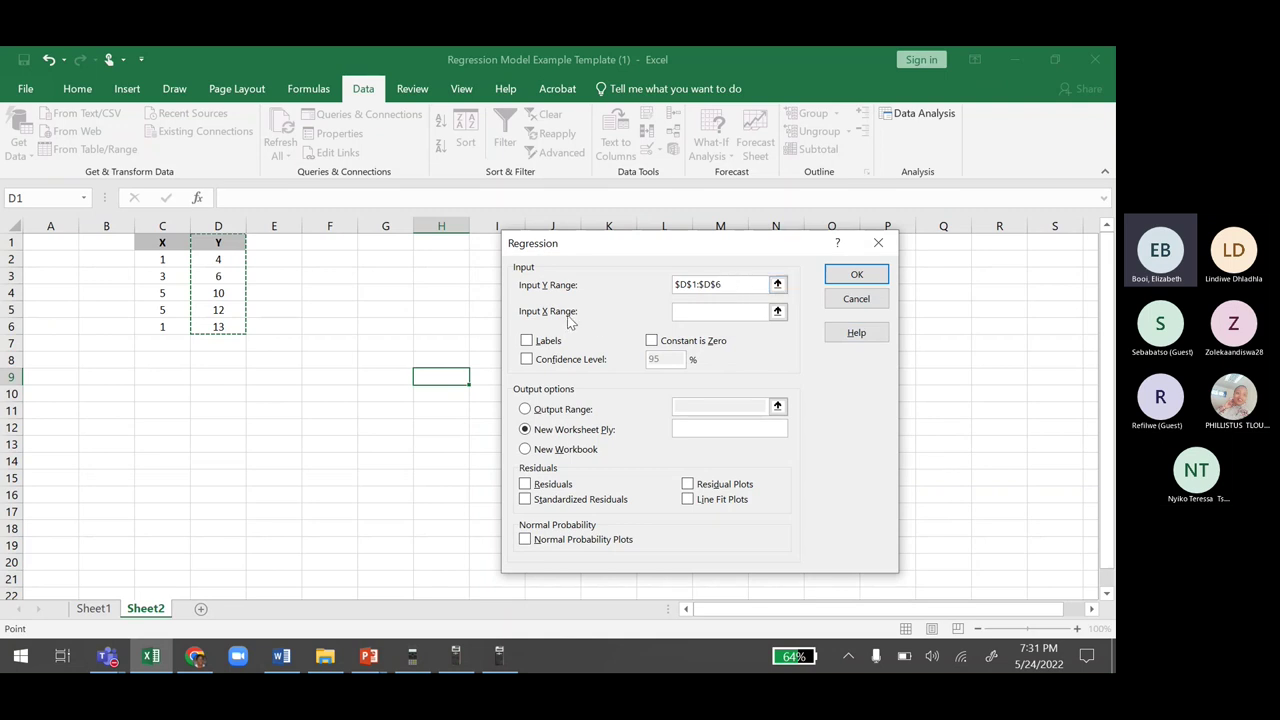
left_click(690, 311)
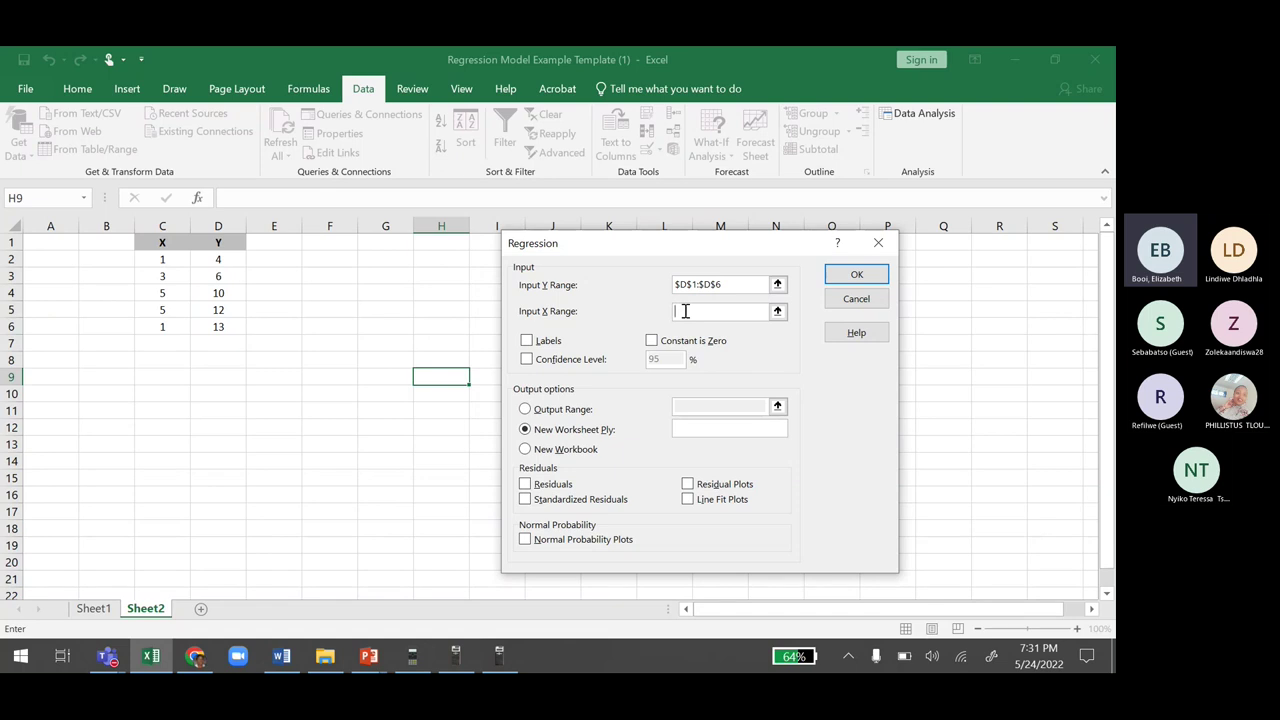
left_click(172, 242)
left_click_drag(172, 242, 166, 322)
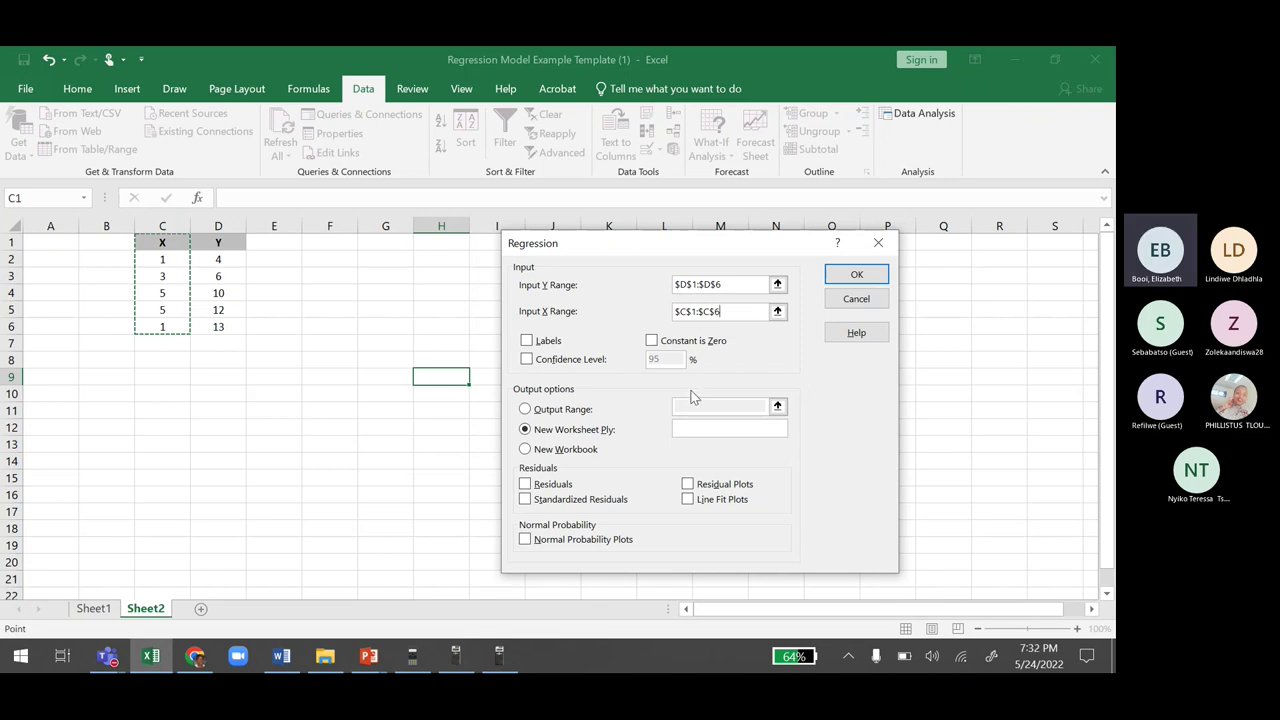
left_click(527, 342)
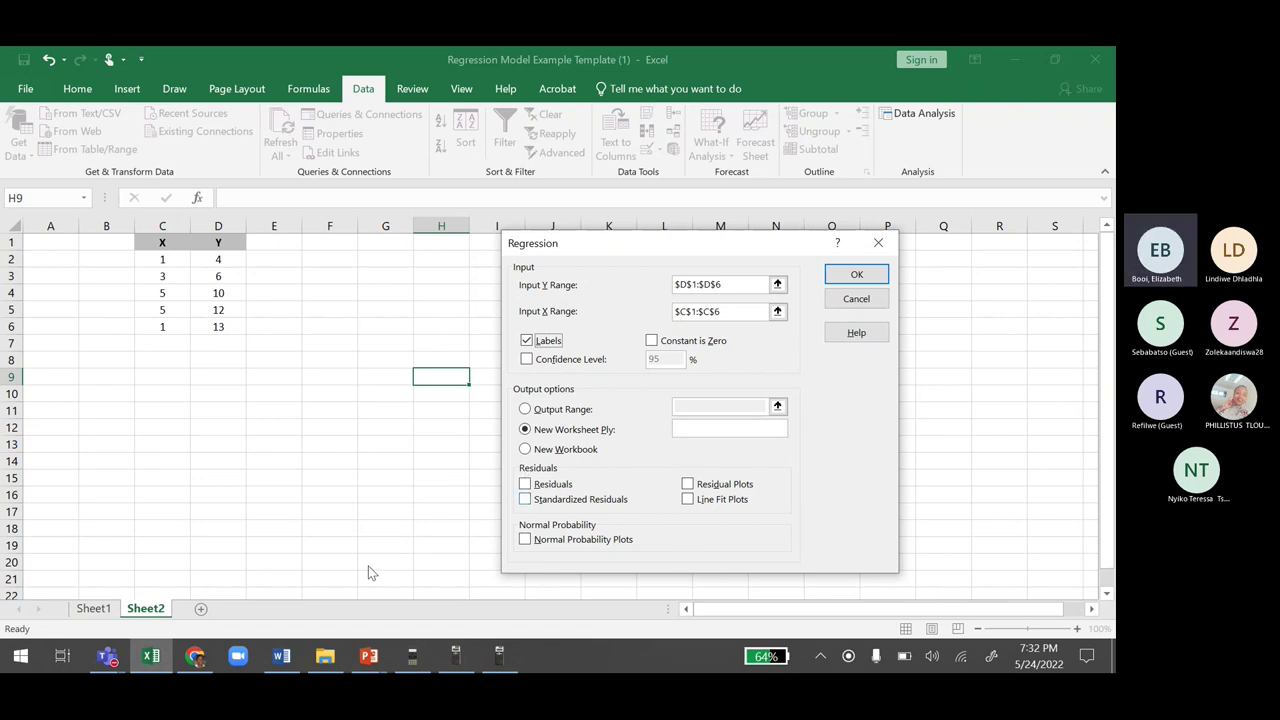
Send the regression output to cell F2 on the current worksheet and run the analysis
left_click(524, 410)
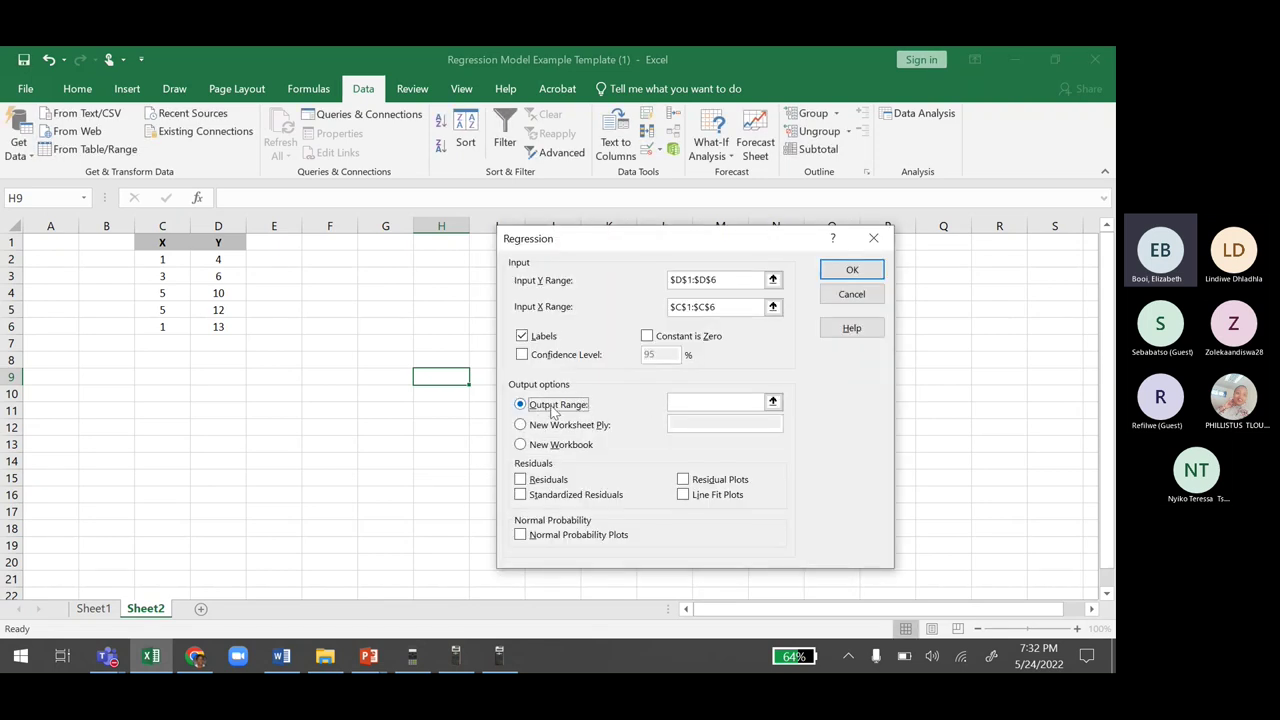
left_click(691, 401)
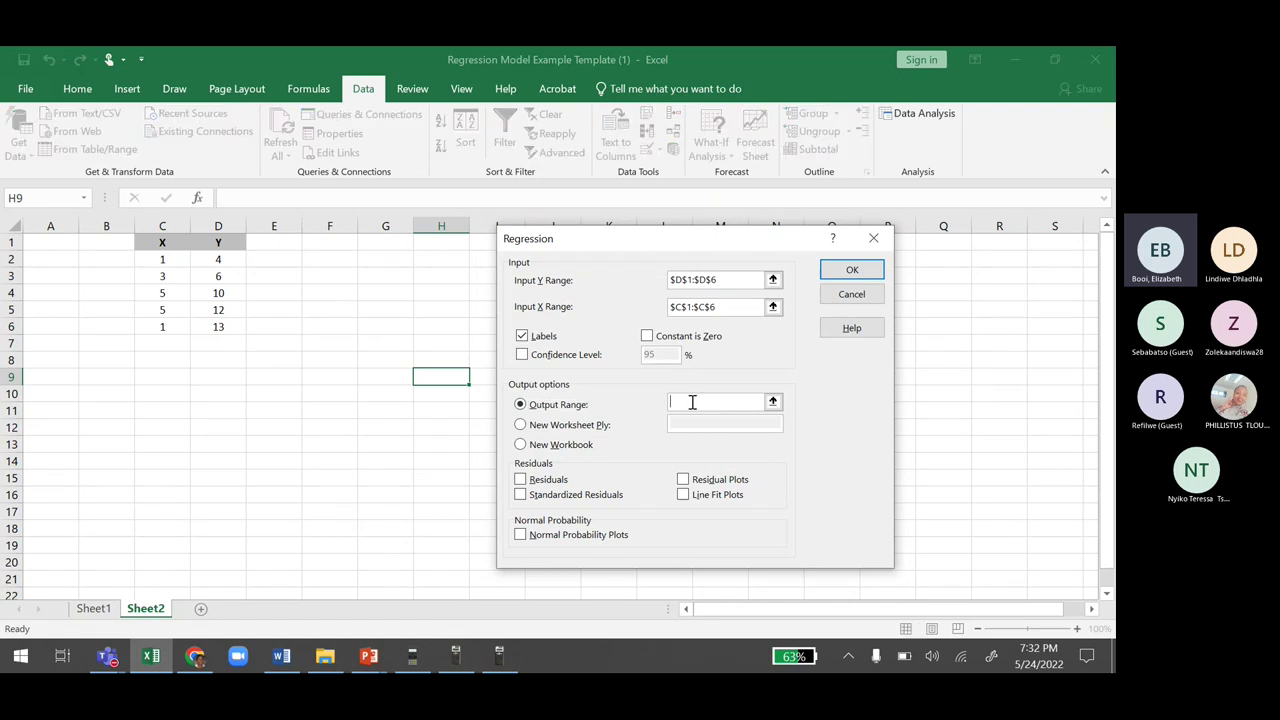
left_click(318, 260)
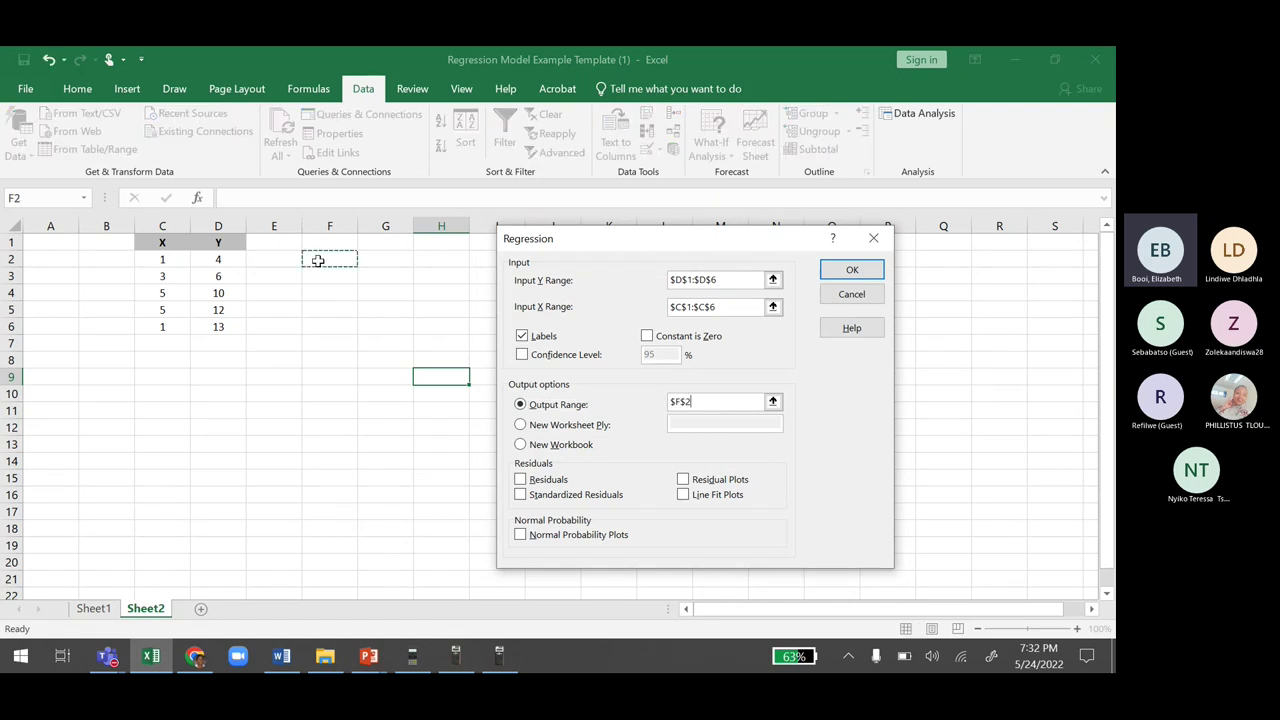
left_click(850, 274)
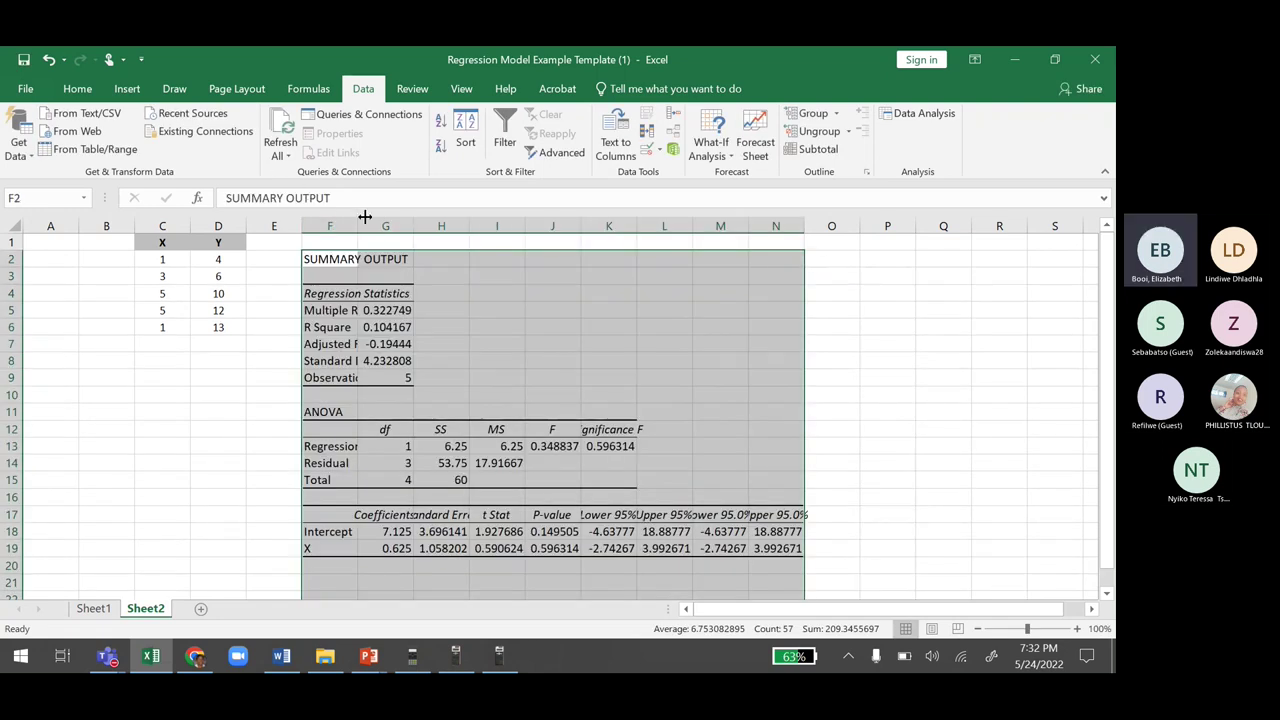
Widen columns F and G so the regression output's labels and values fit, and deselect the output
left_click_drag(358, 228, 403, 226)
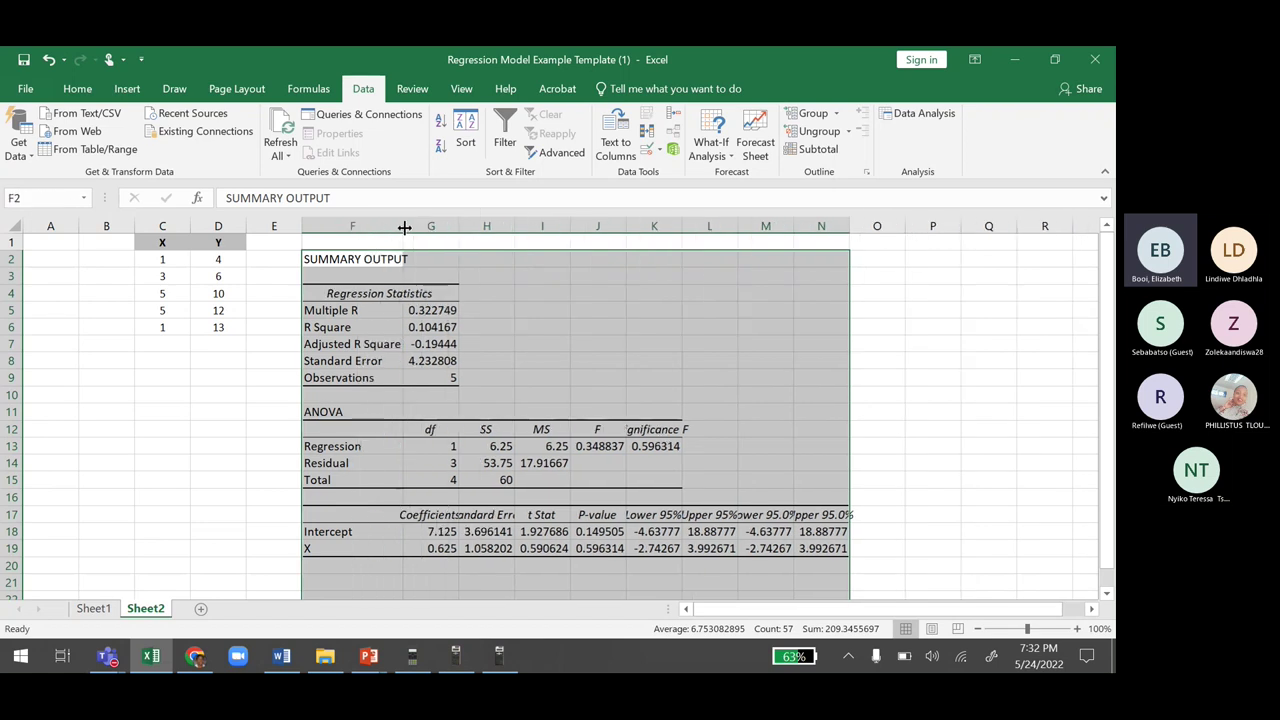
left_click(648, 410)
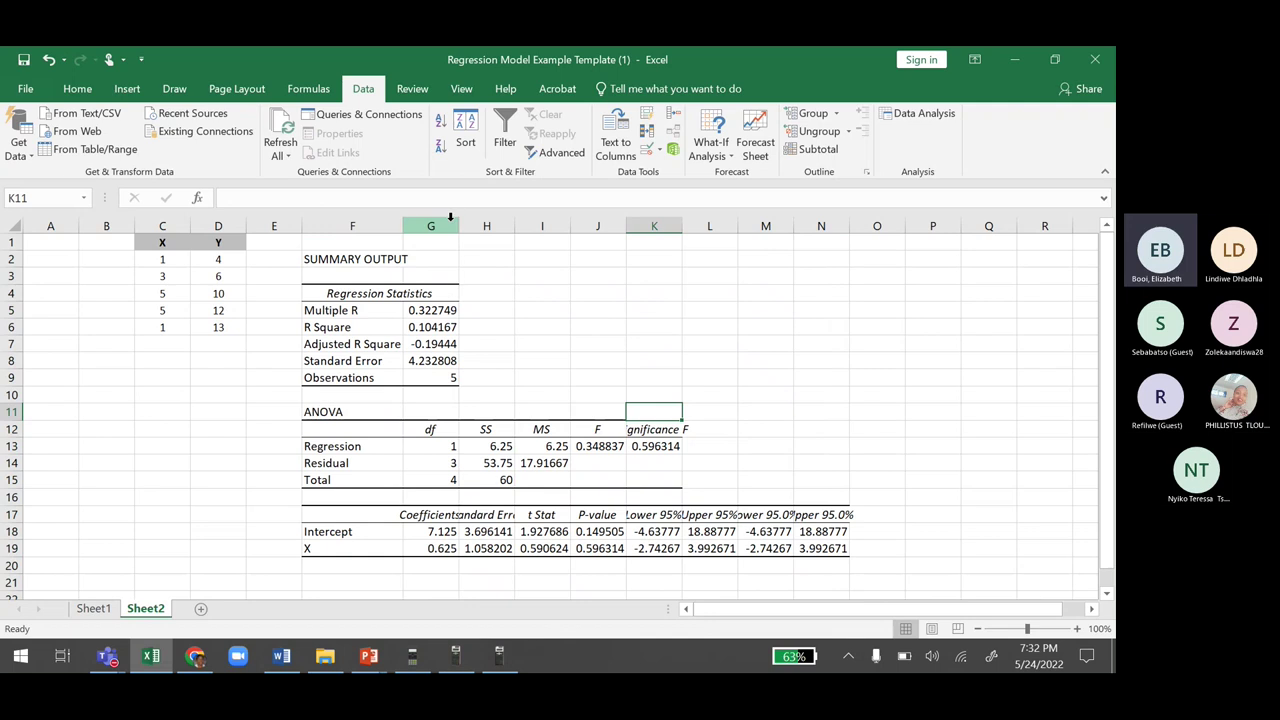
left_click_drag(460, 228, 501, 228)
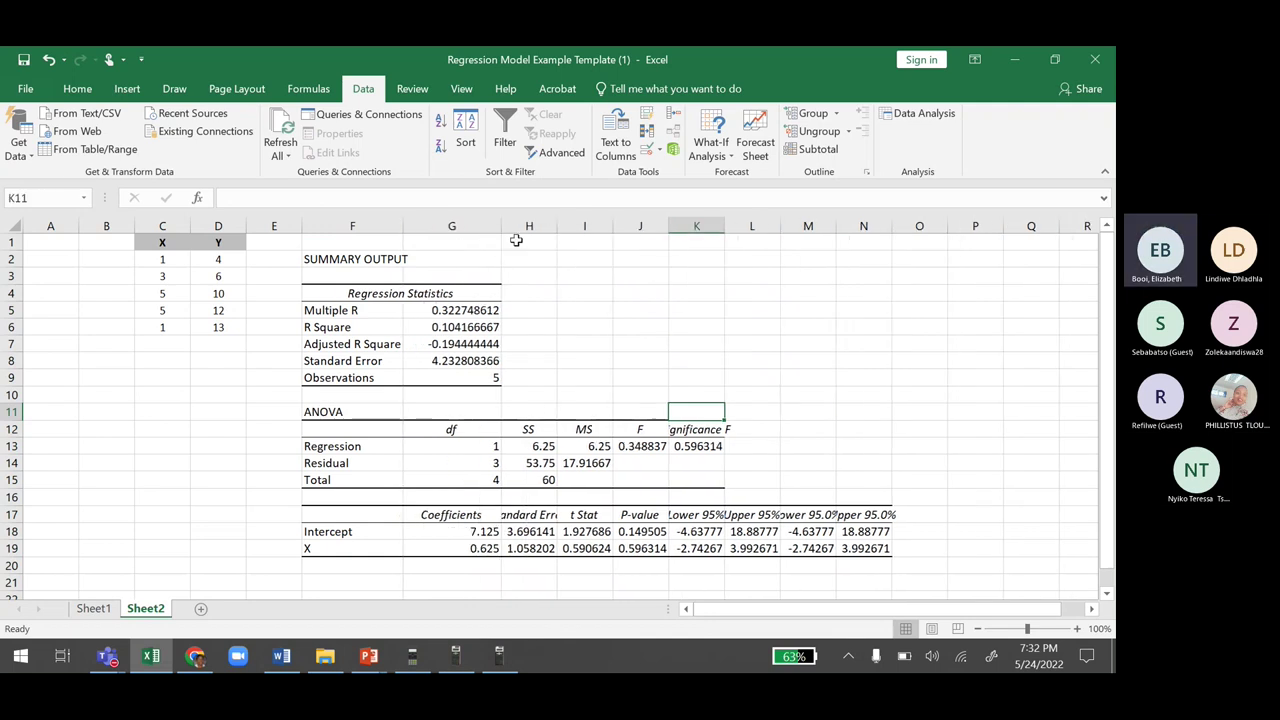
left_click(631, 378)
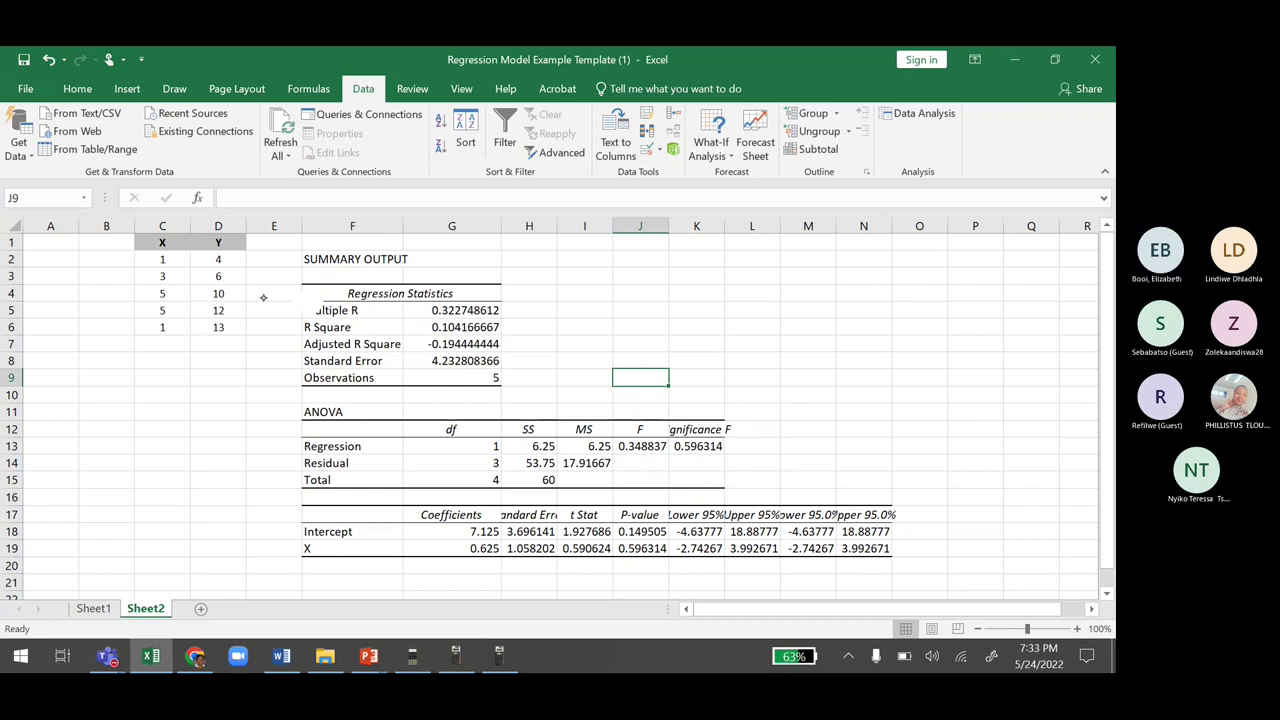
With the red pen, mark the Multiple R and R Square rows and write b0 beside Intercept and b1 beside X
left_click(174, 88)
left_click(101, 130)
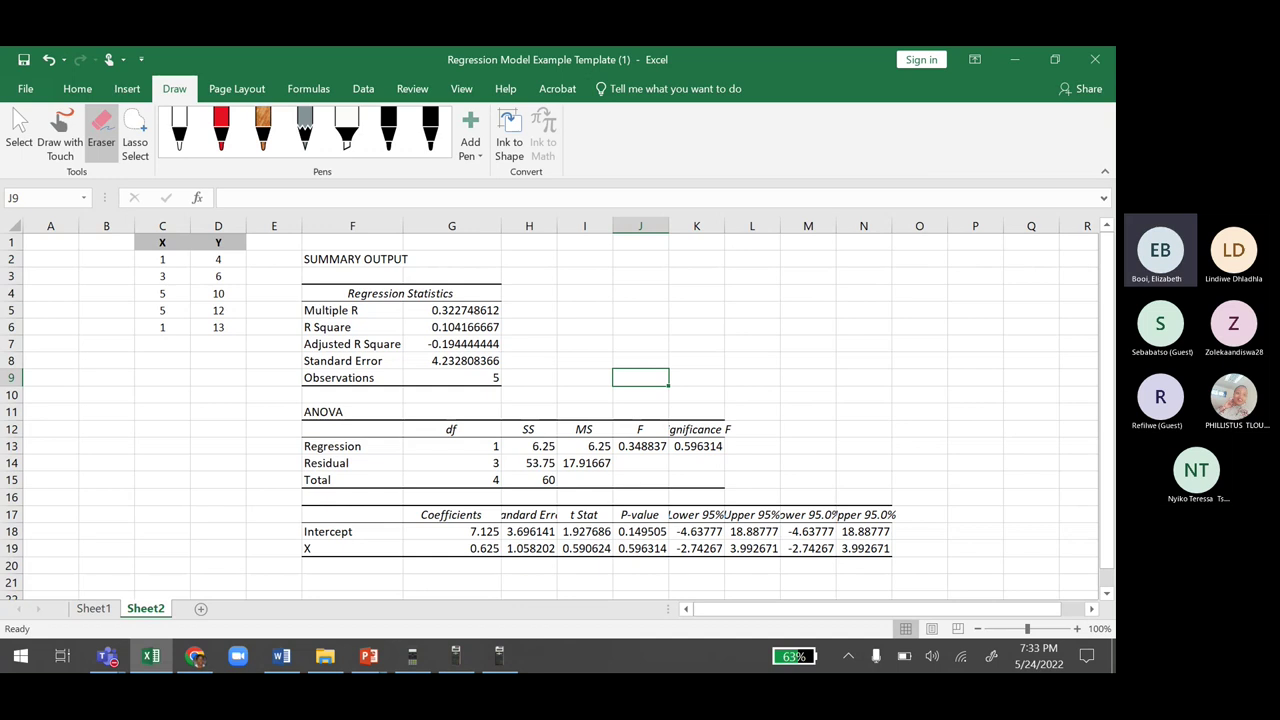
left_click(220, 130)
mouse_move(277, 313)
left_mouse_down()
mouse_move(292, 340)
mouse_move(293, 308)
left_mouse_up()
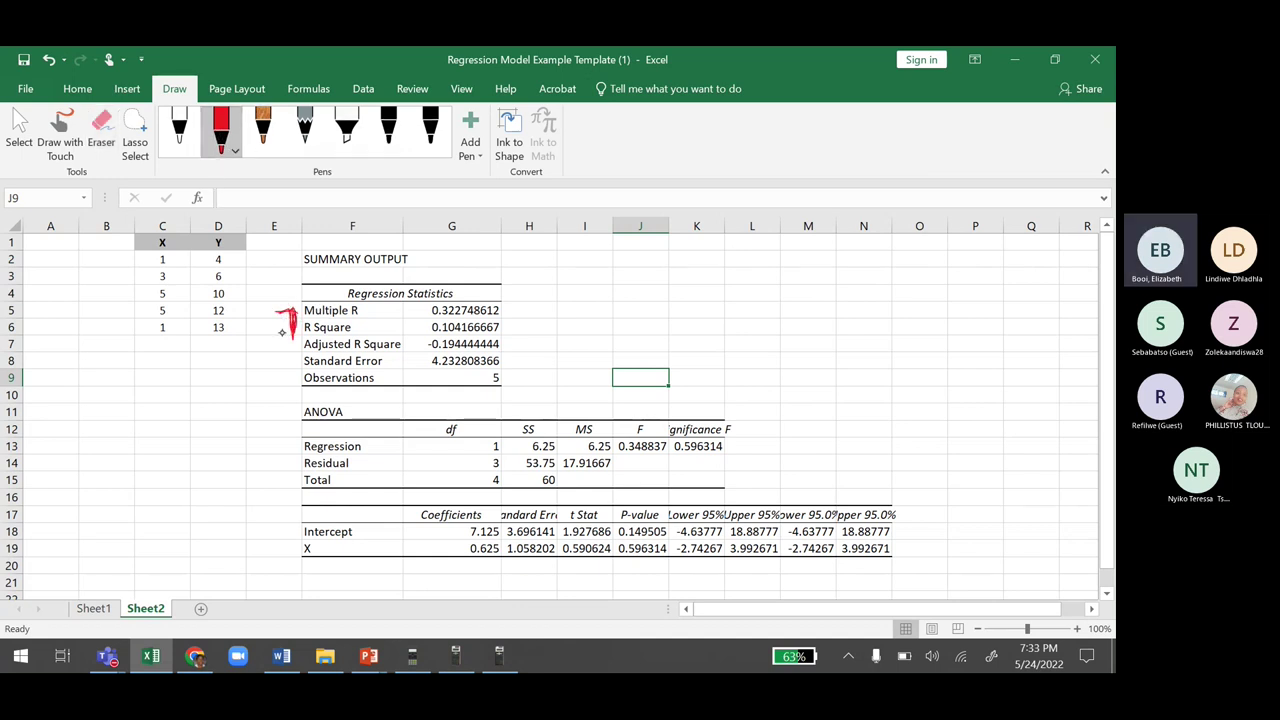
left_click_drag(284, 515, 281, 562)
left_click_drag(289, 551, 289, 564)
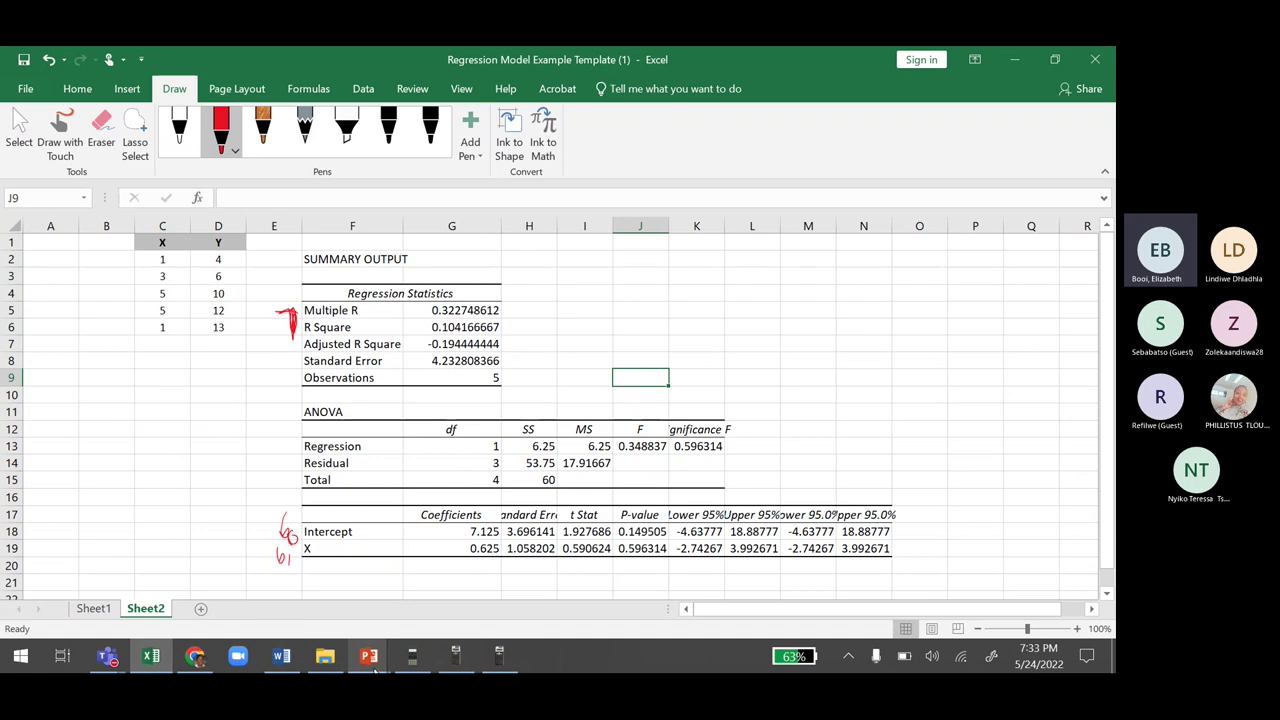
Switch to the PowerPoint slide show and advance past the regression line and SHARP calculator slides to the Summary slide
mouse_move(368, 656)
left_click(471, 562)
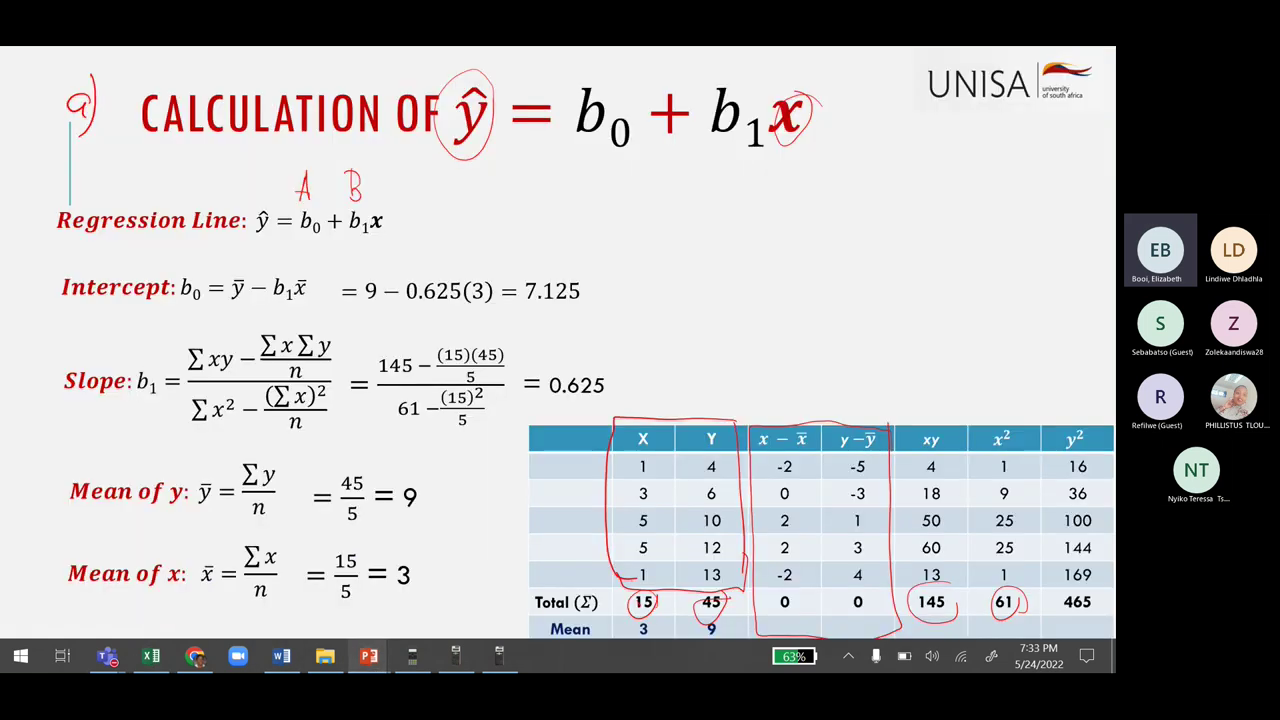
left_click(838, 314)
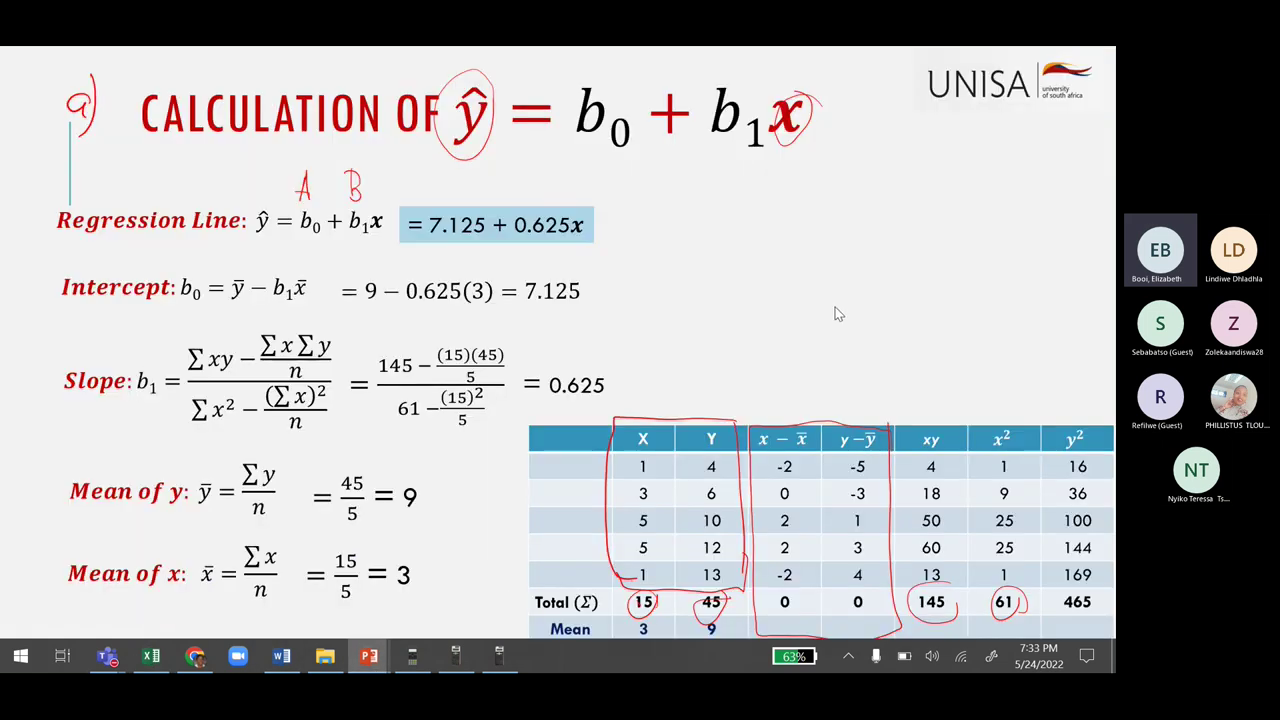
key("Down")
key("Down")
key("Down")
key("Down")
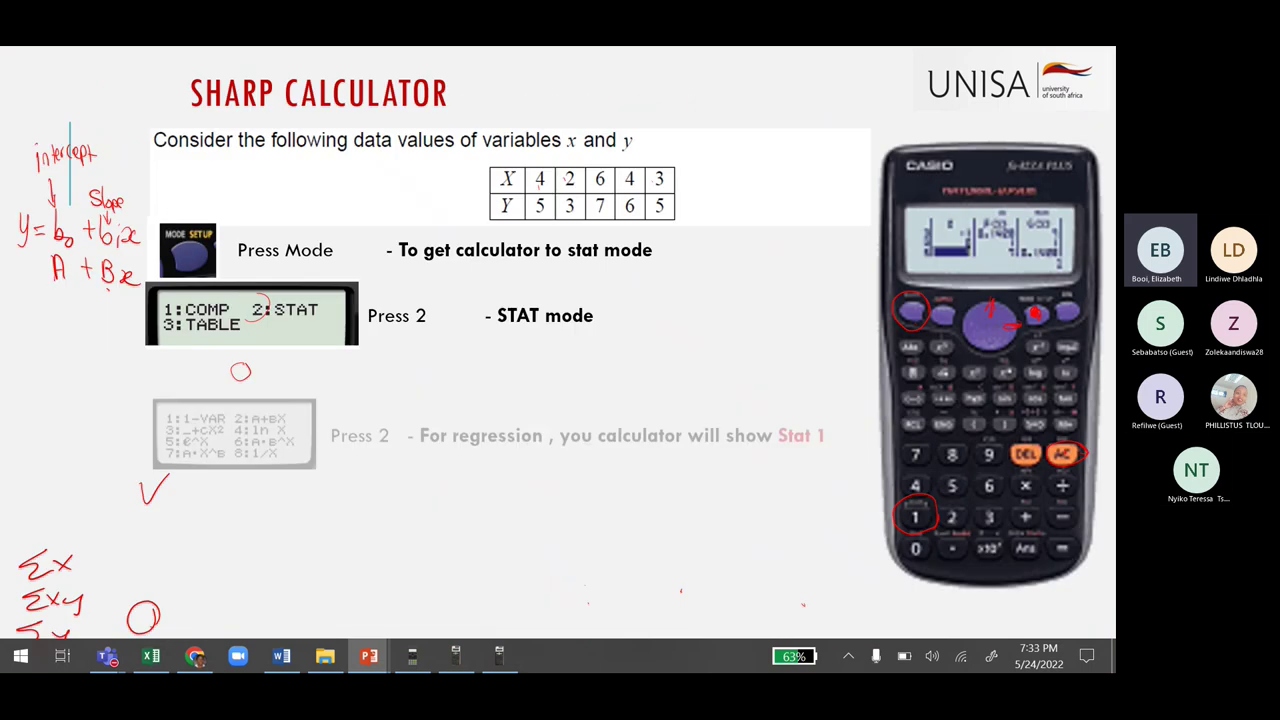
key("Down")
key("Down")
key("Down")
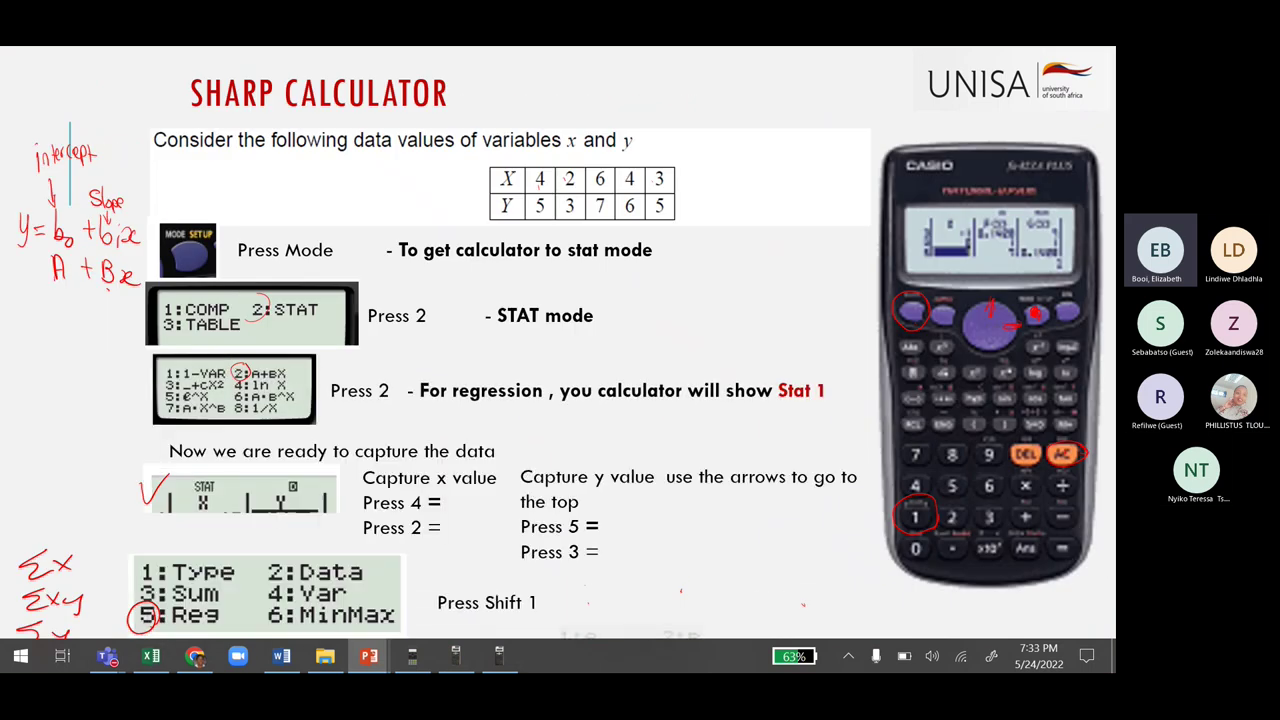
key("Down")
key("Down")
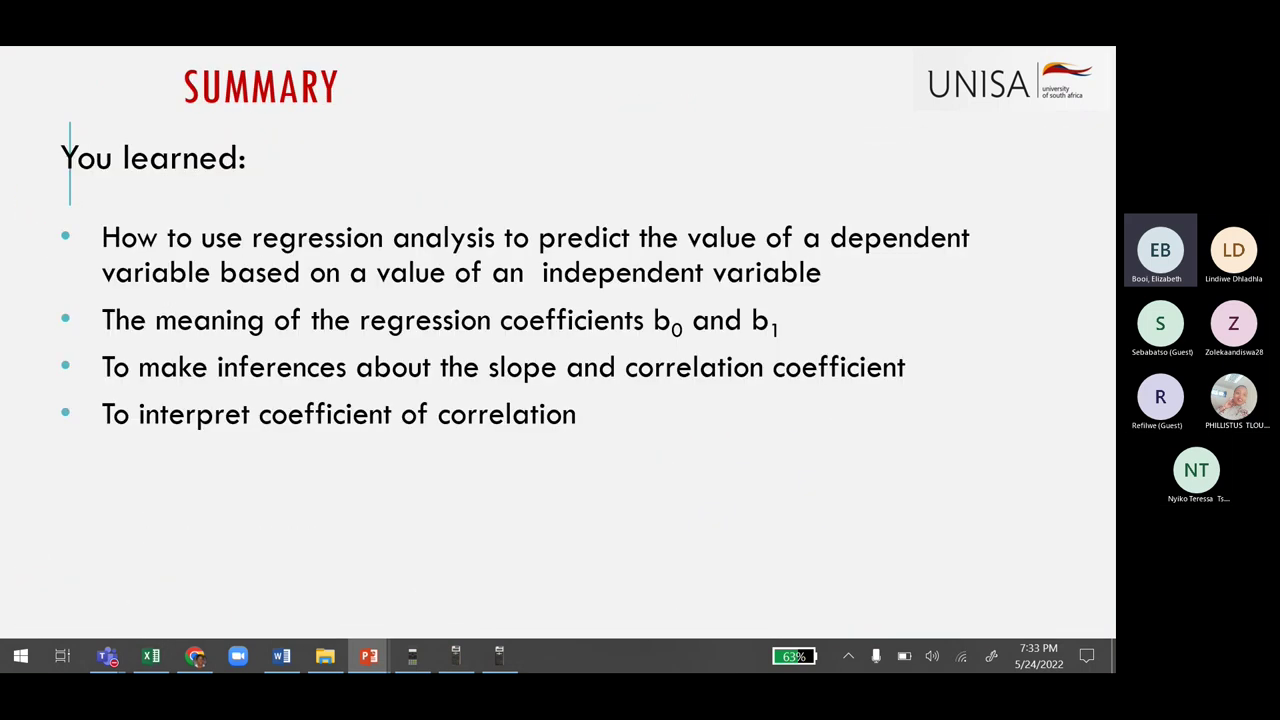